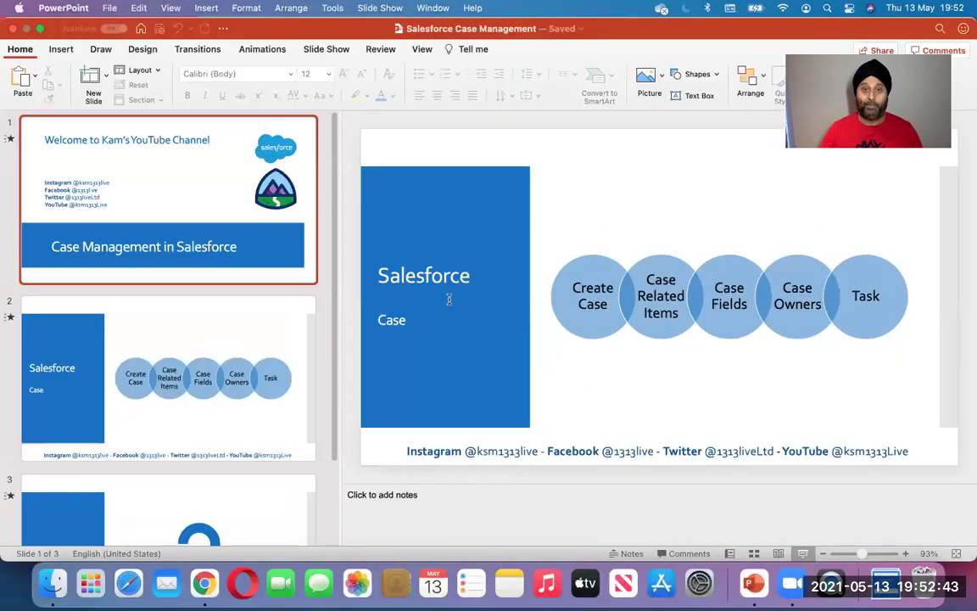
- Return to Chrome, go from the Cases list to the Service Home page, and scroll through it
{"action": "left_click", "coordinate": [206, 582]}
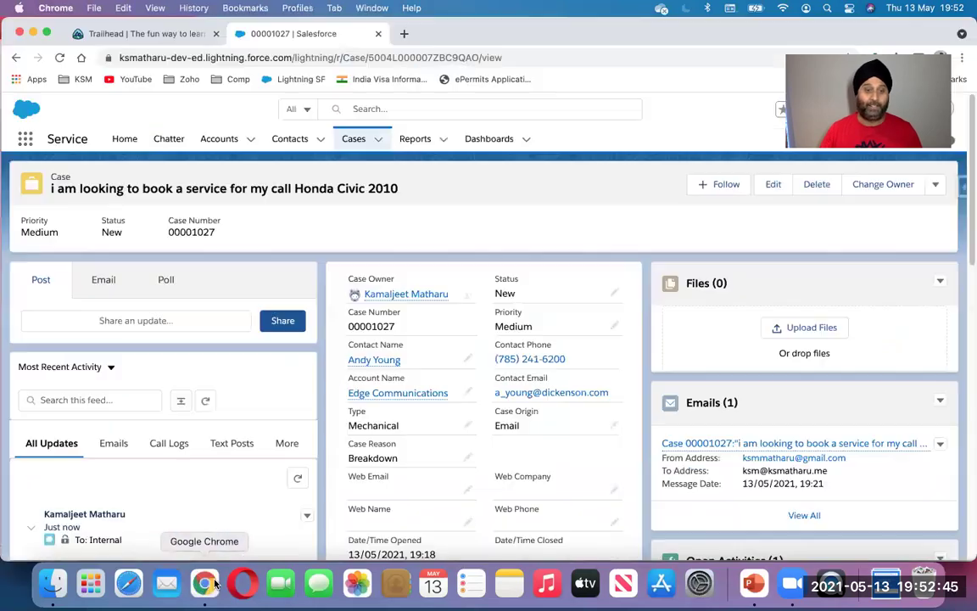
{"action": "left_click", "coordinate": [358, 149]}
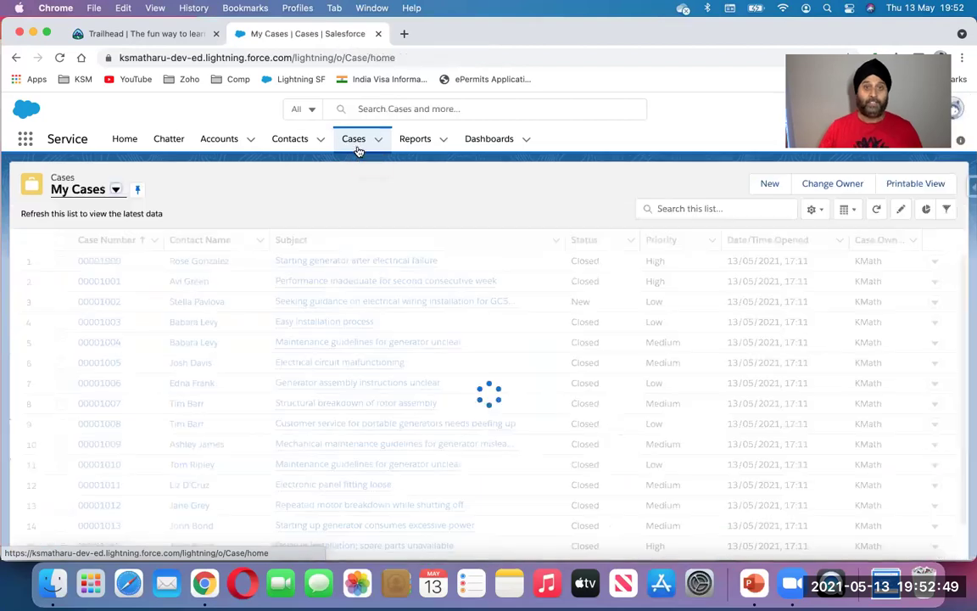
{"action": "left_click", "coordinate": [125, 144]}
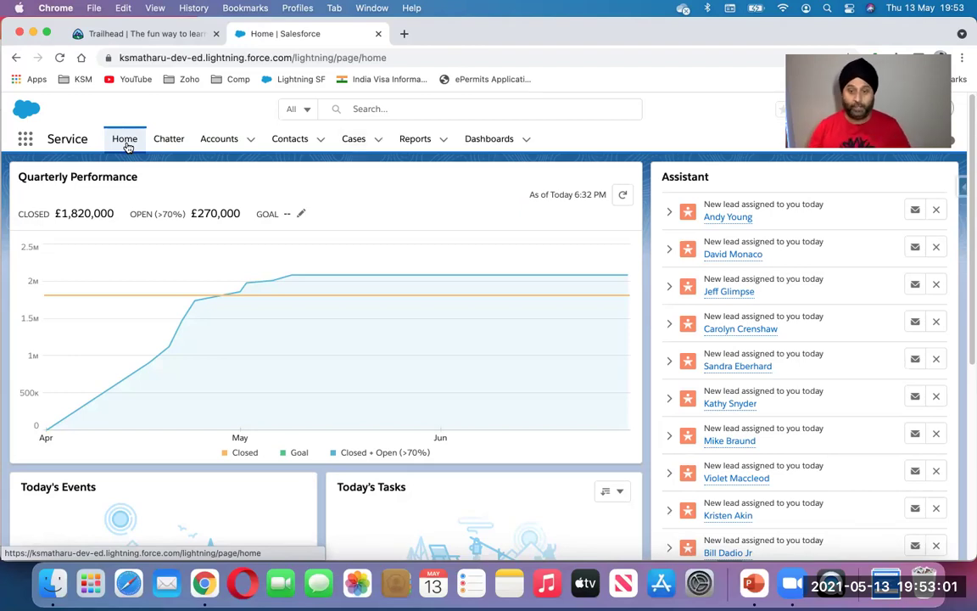
{"action": "scroll", "coordinate": [127, 147], "scroll_direction": "down", "scroll_amount": 3}
{"action": "scroll", "coordinate": [127, 146], "scroll_direction": "up", "scroll_amount": 3}
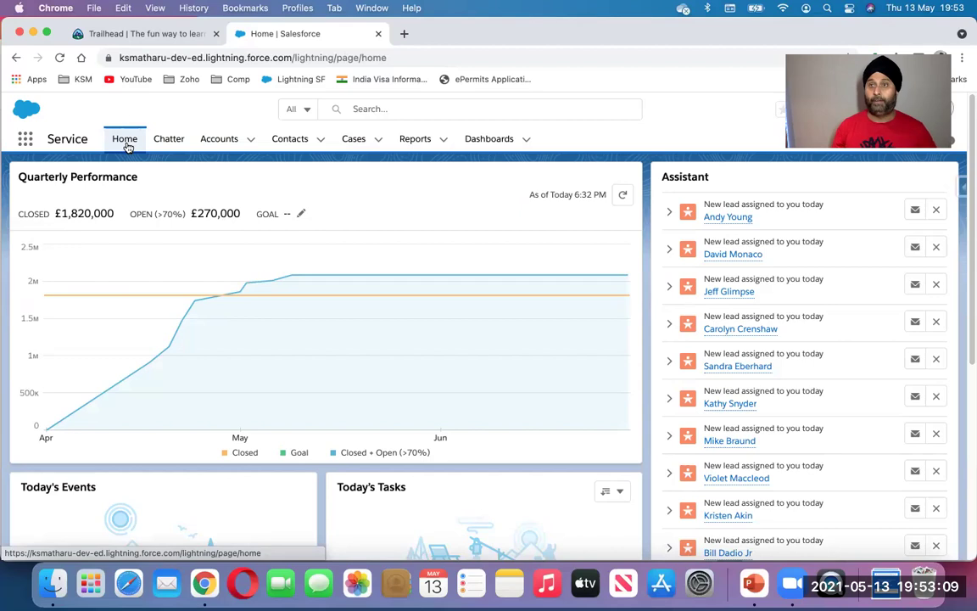
{"action": "scroll", "coordinate": [127, 146], "scroll_direction": "down", "scroll_amount": 5}
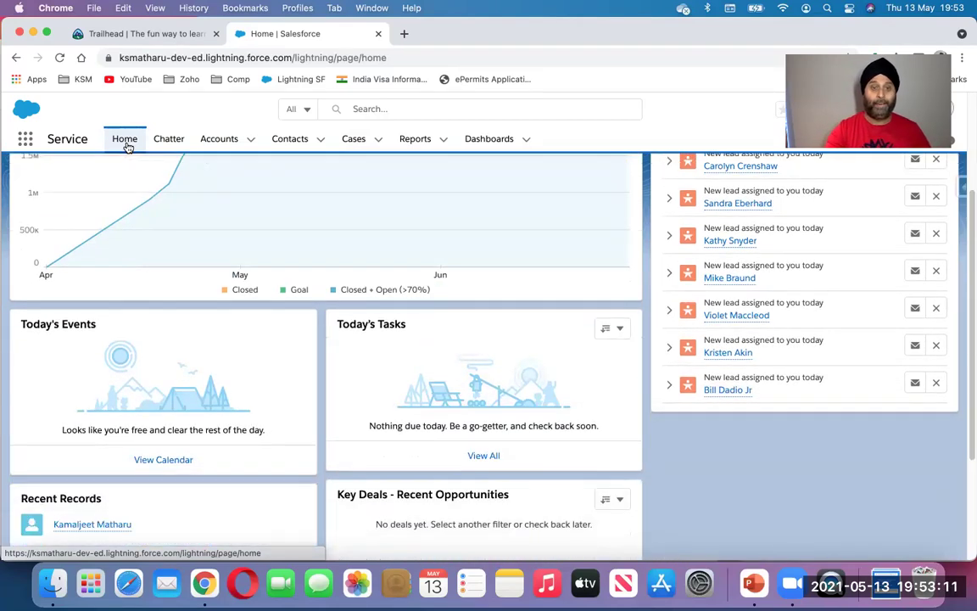
{"action": "scroll", "coordinate": [127, 146], "scroll_direction": "down", "scroll_amount": 1}
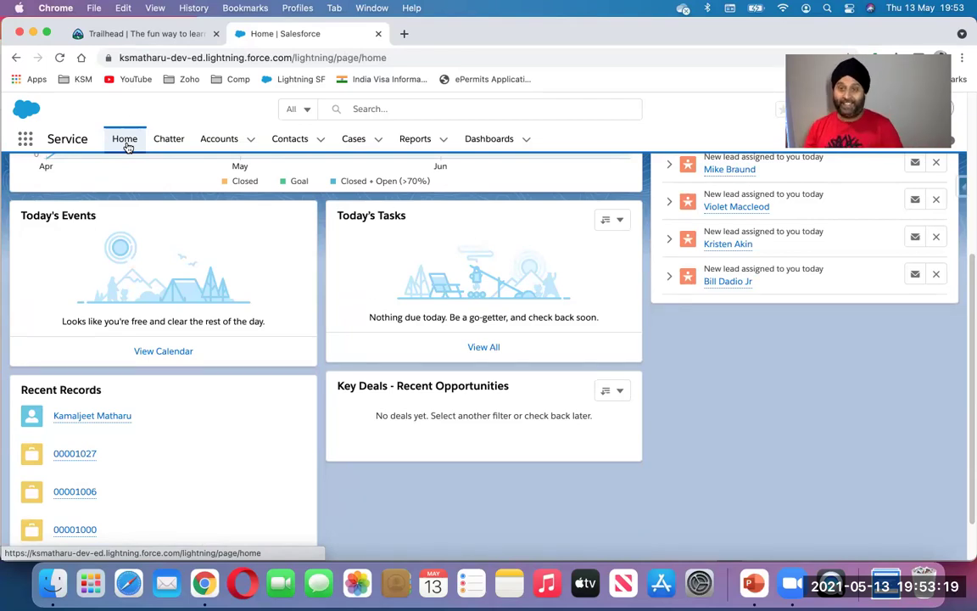
{"action": "scroll", "coordinate": [126, 147], "scroll_direction": "up", "scroll_amount": 3}
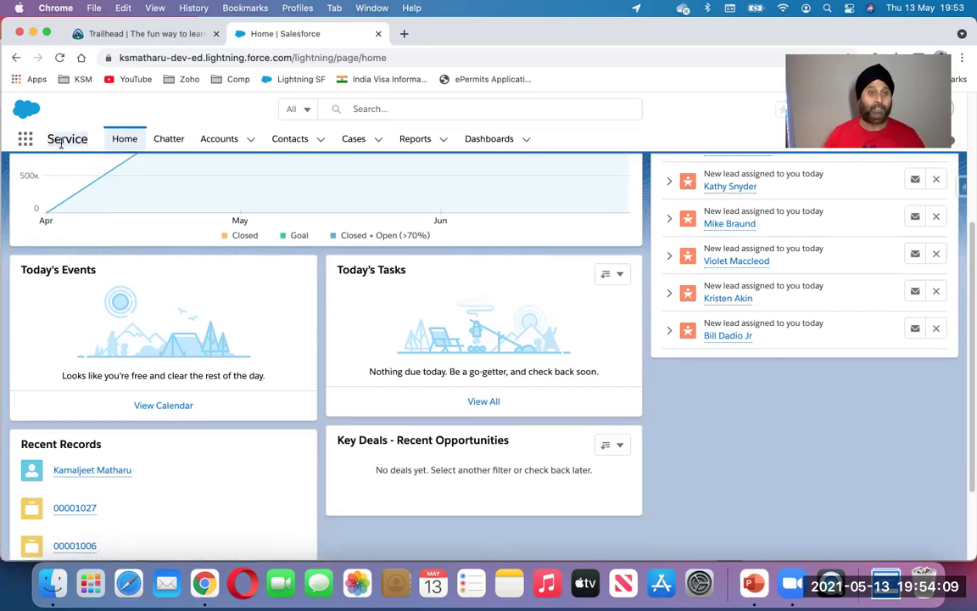
{"action": "left_click", "coordinate": [23, 142]}
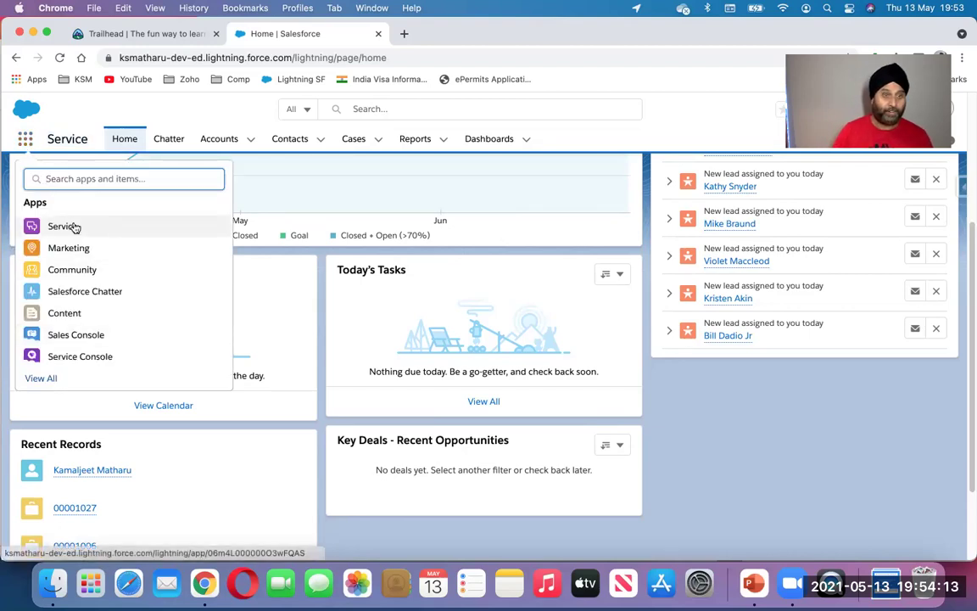
{"action": "left_click", "coordinate": [73, 358]}
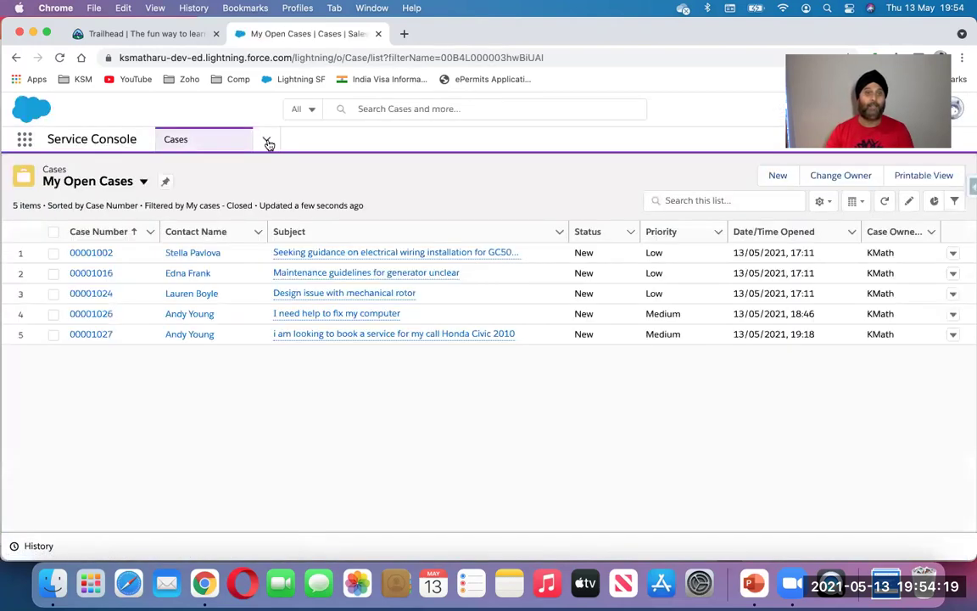
{"action": "left_click", "coordinate": [267, 141]}
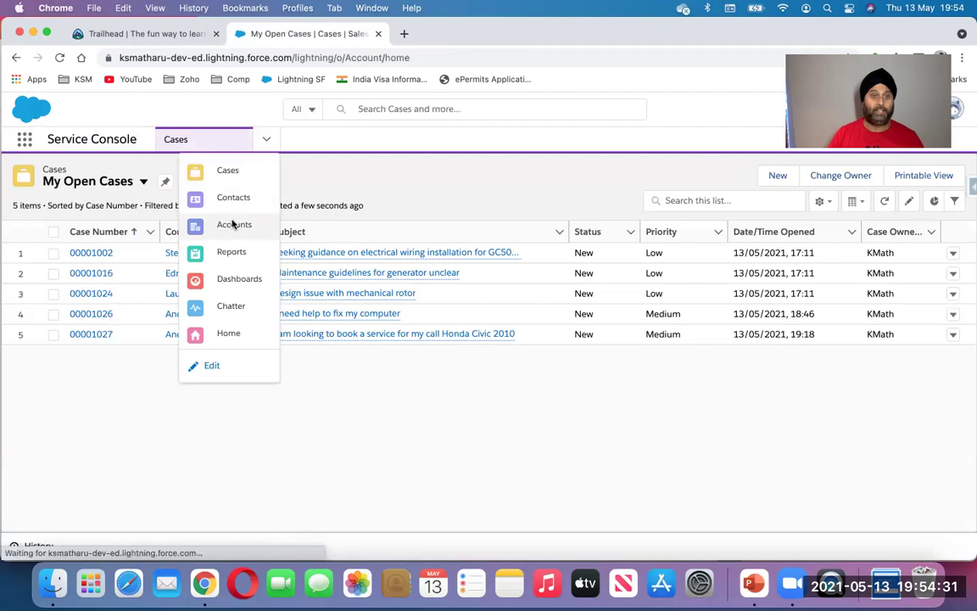
{"action": "left_click", "coordinate": [265, 141]}
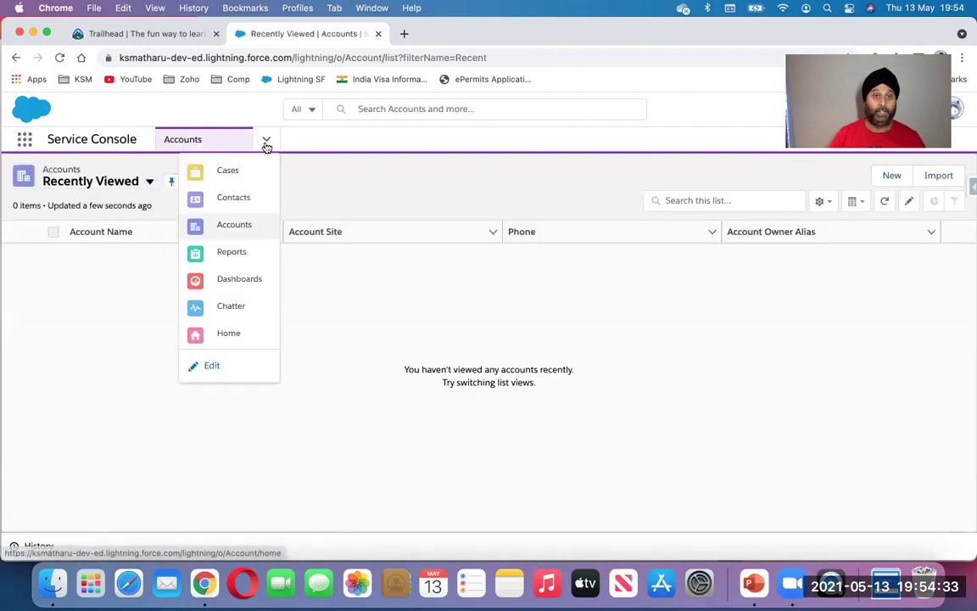
{"action": "left_click", "coordinate": [24, 142]}
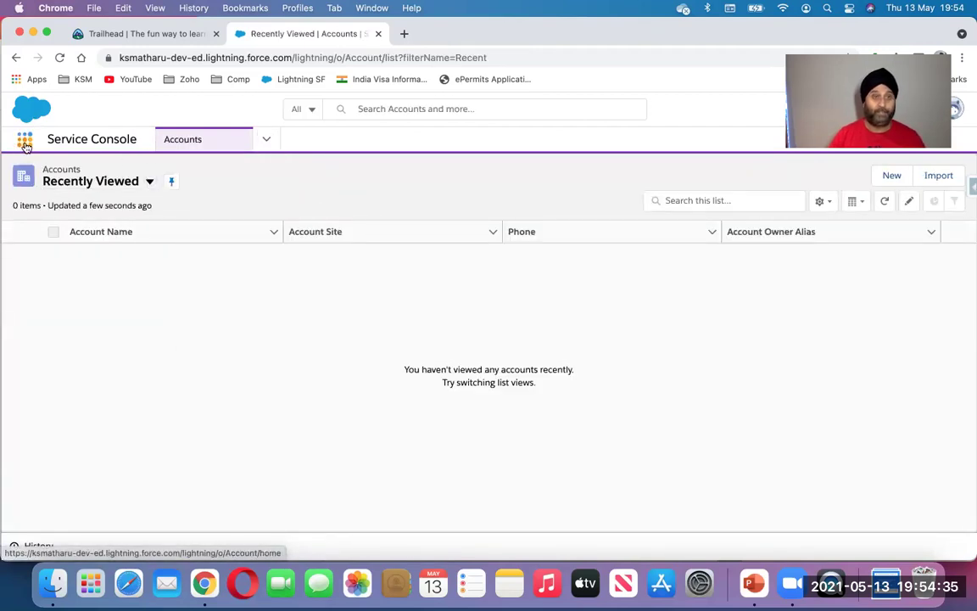
{"action": "left_click", "coordinate": [68, 233]}
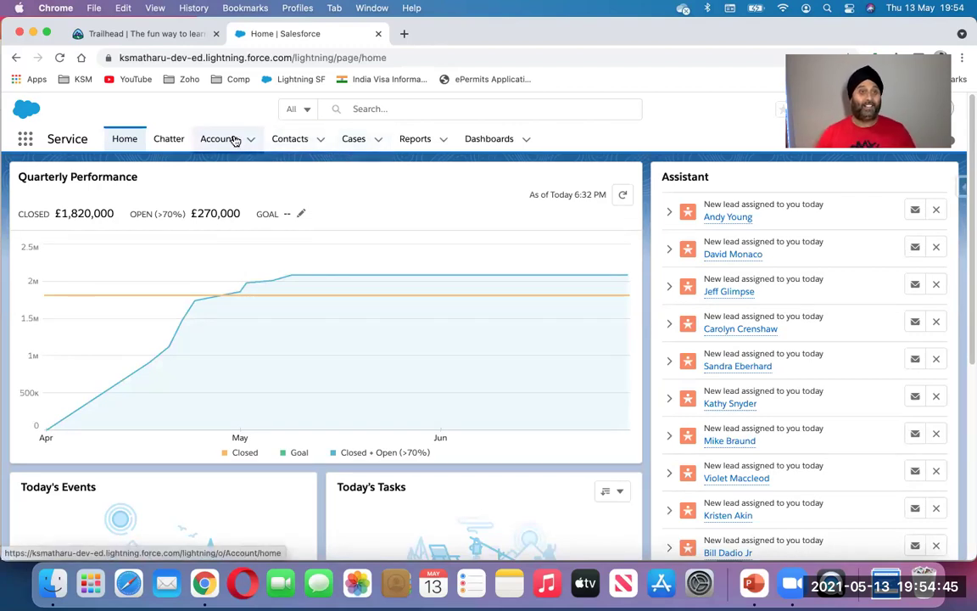
- Share a Chatter post reading 'i am in salesforce woohoo'
{"action": "left_click", "coordinate": [176, 140]}
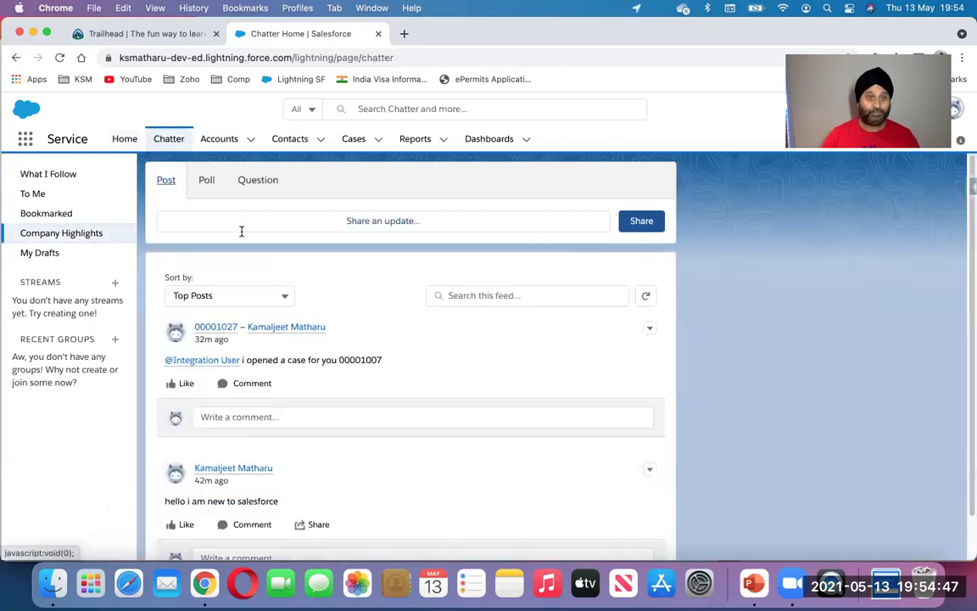
{"action": "left_click", "coordinate": [244, 224]}
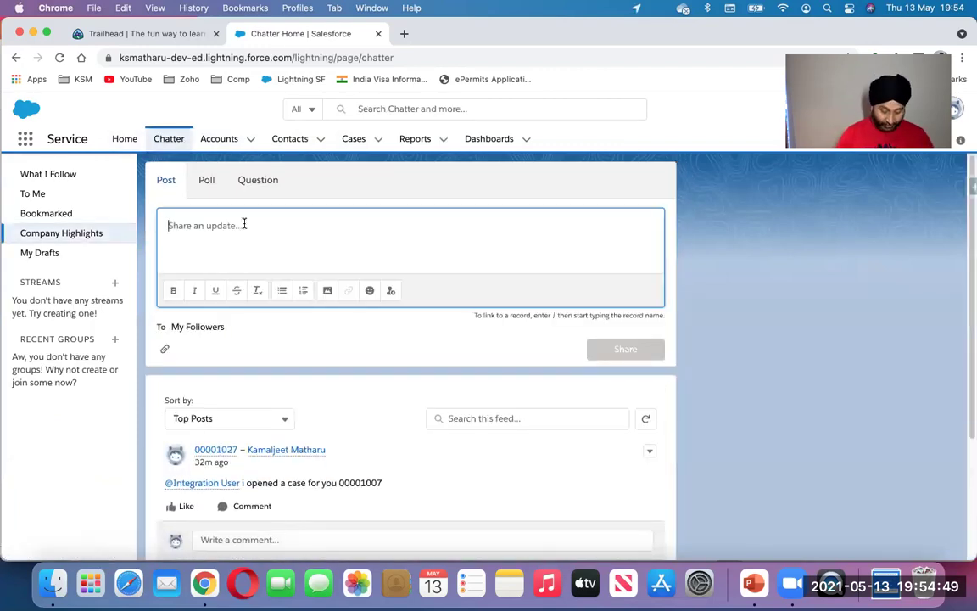
{"action": "type", "text": "i am in "}
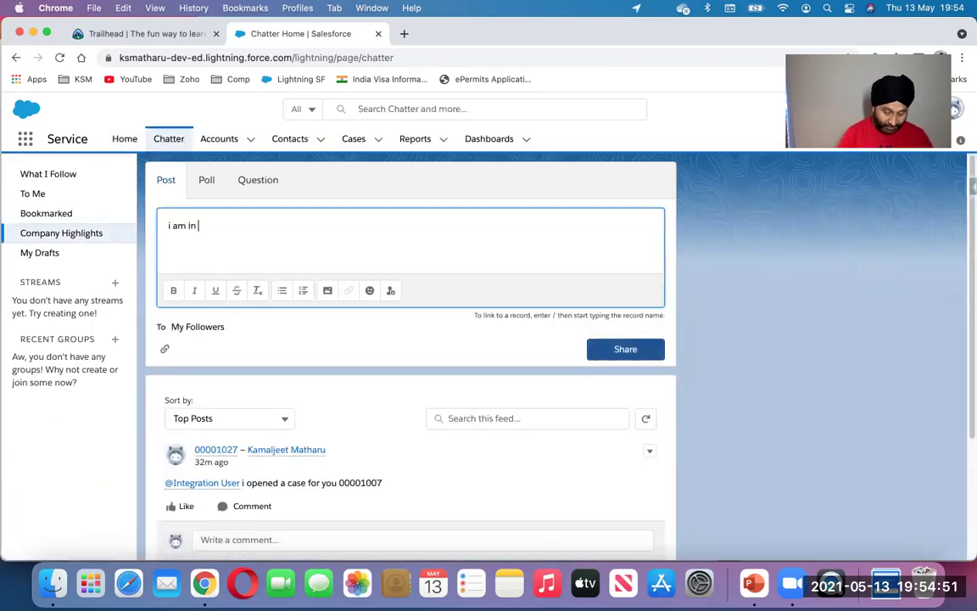
{"action": "type", "text": "salesforce woohoo!"}
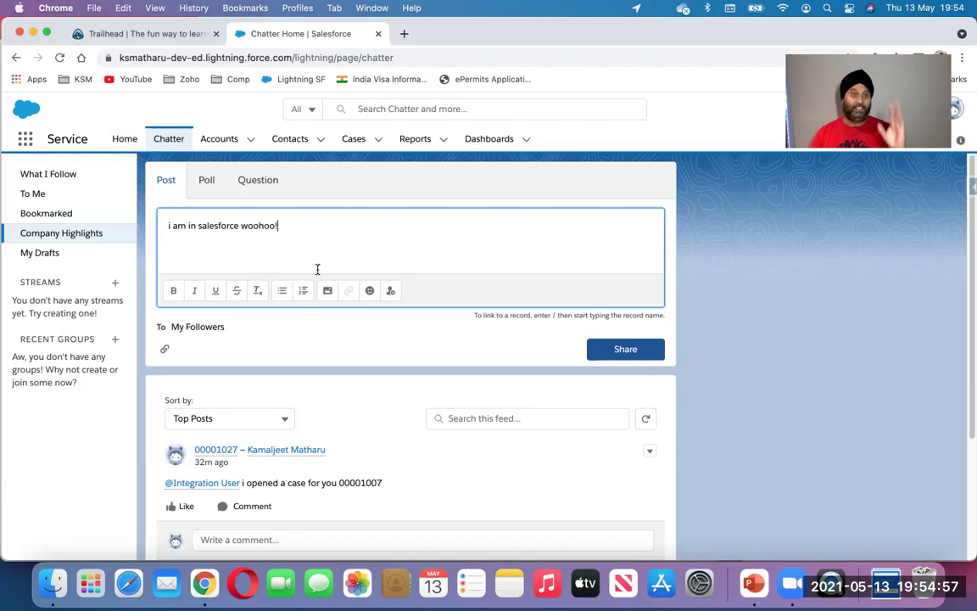
{"action": "left_click", "coordinate": [614, 352]}
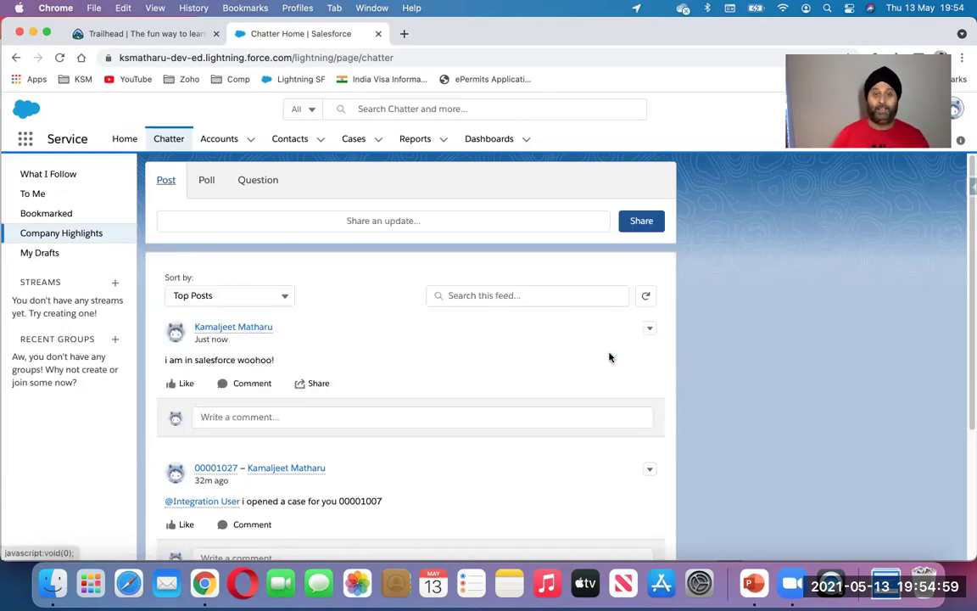
- Look at the Poll composer option, then return to a plain Post
{"action": "left_click", "coordinate": [268, 419]}
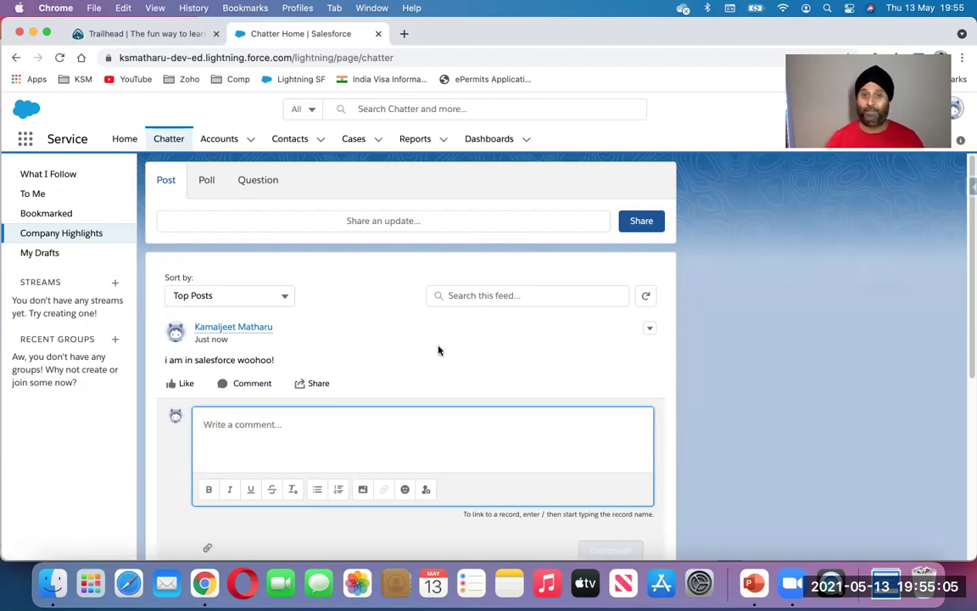
{"action": "left_click", "coordinate": [207, 187]}
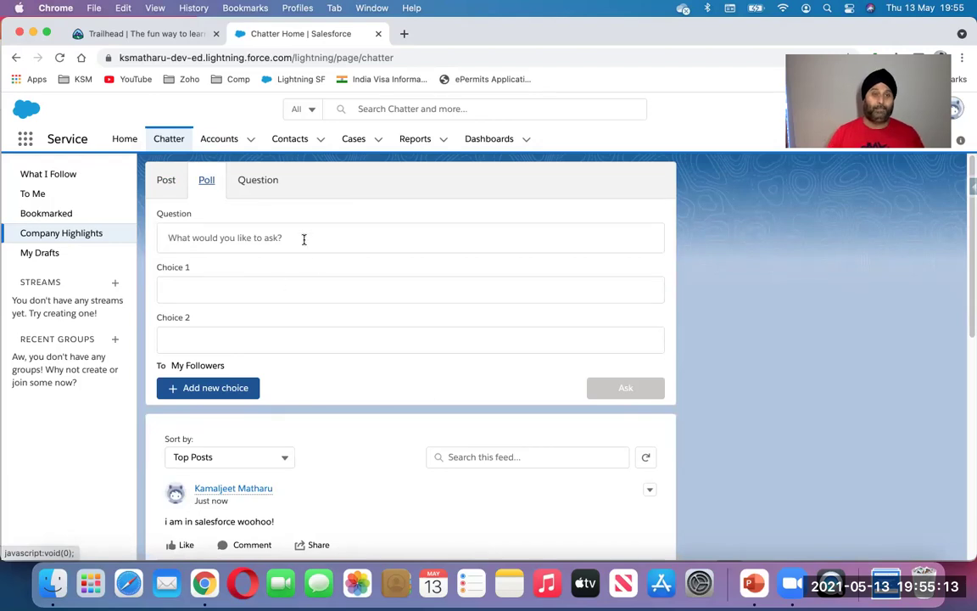
{"action": "left_click", "coordinate": [168, 183]}
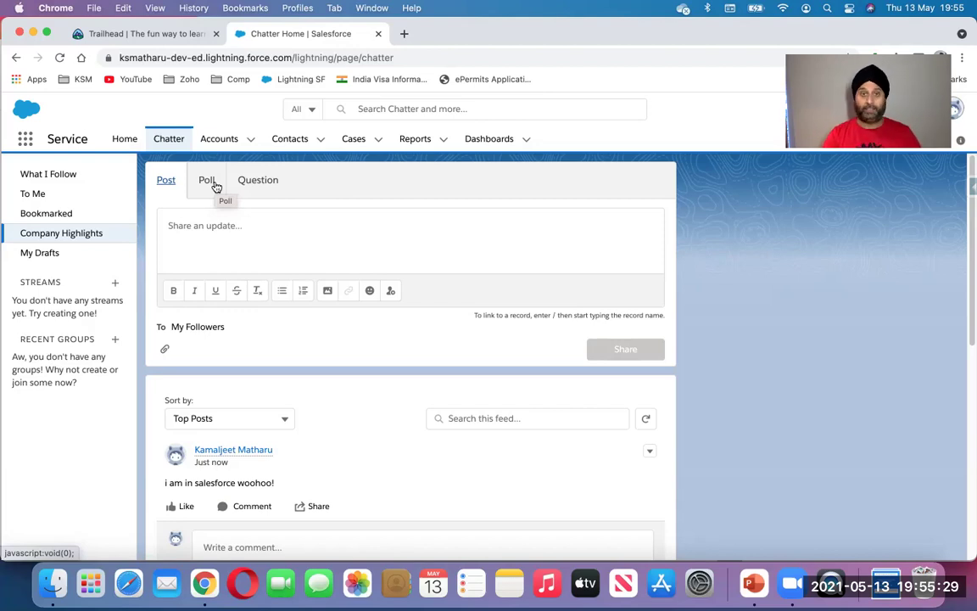
- Show the All Accounts list view on the Accounts tab
{"action": "left_click", "coordinate": [222, 140]}
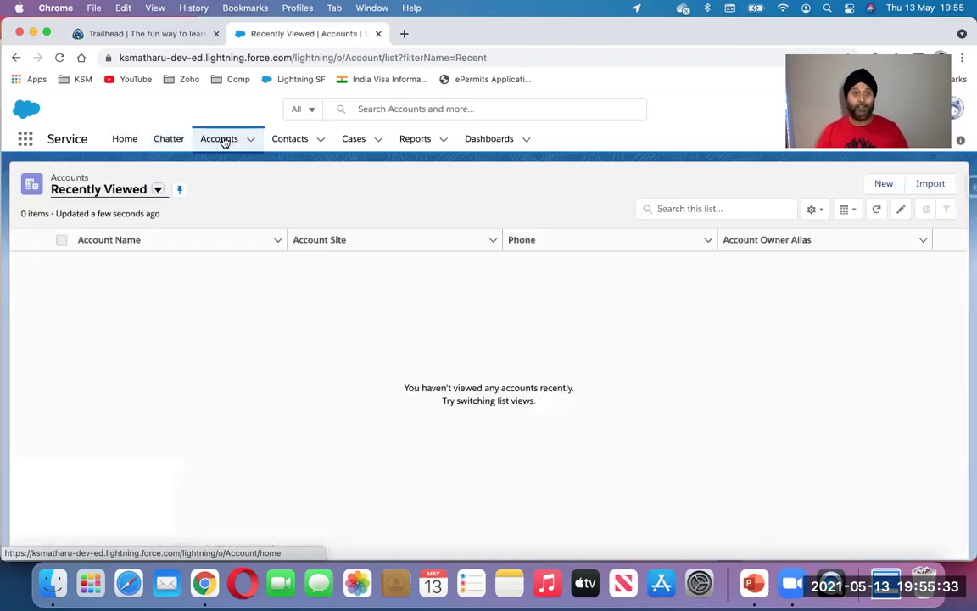
{"action": "left_click", "coordinate": [156, 192]}
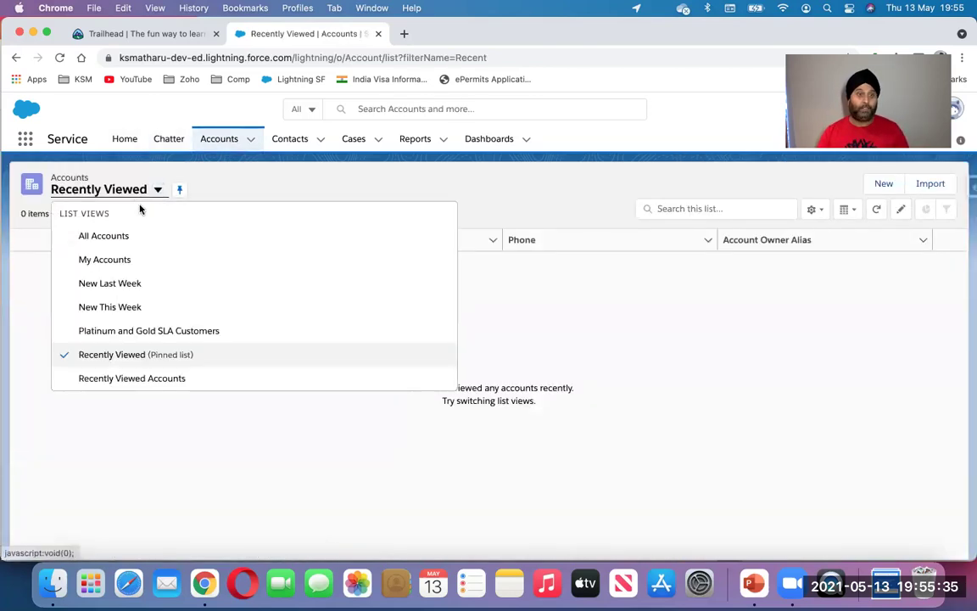
{"action": "left_click", "coordinate": [120, 236]}
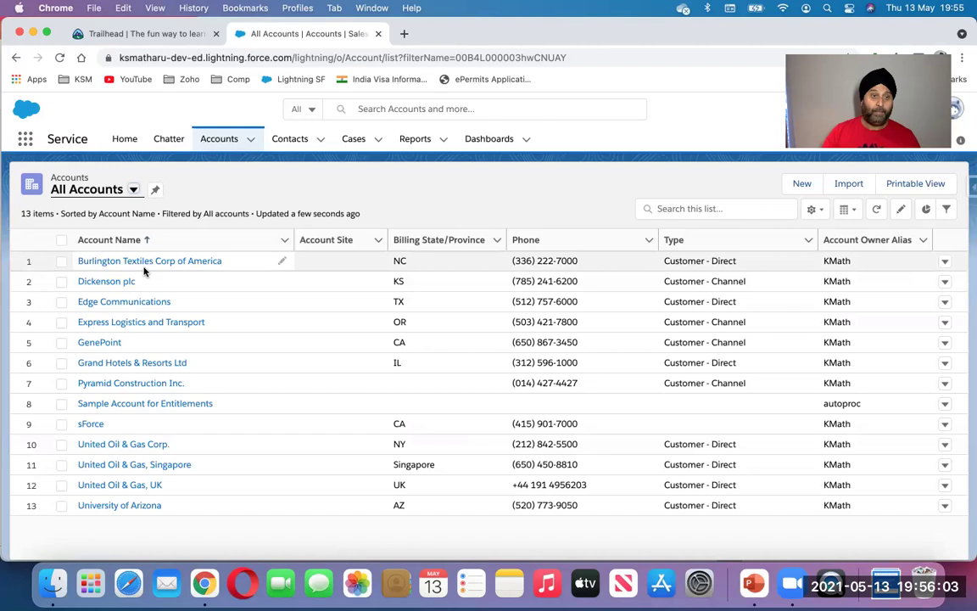
- Leave the account list views unchanged and go to the Contacts list
{"action": "left_click", "coordinate": [133, 191]}
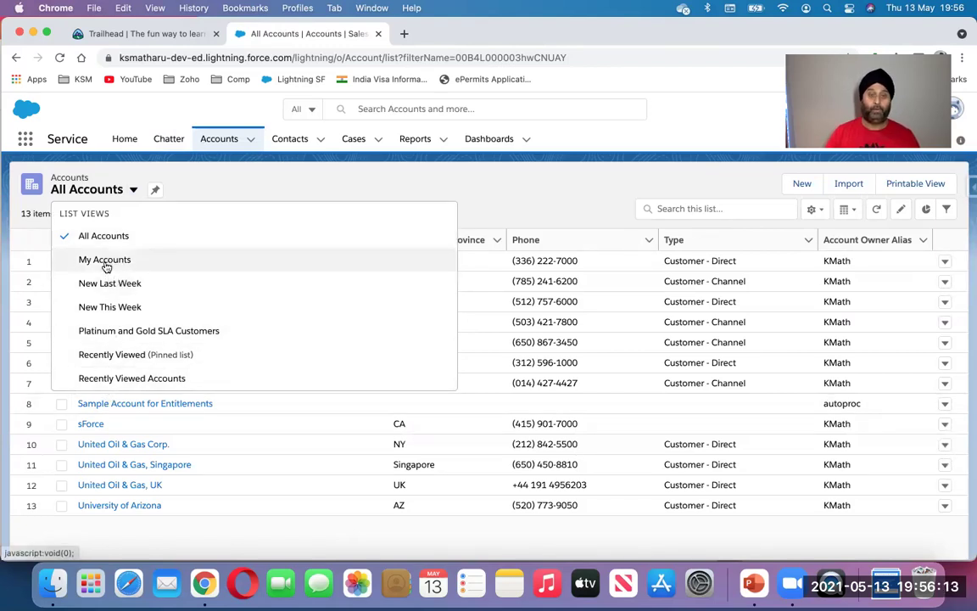
{"action": "left_click", "coordinate": [290, 190]}
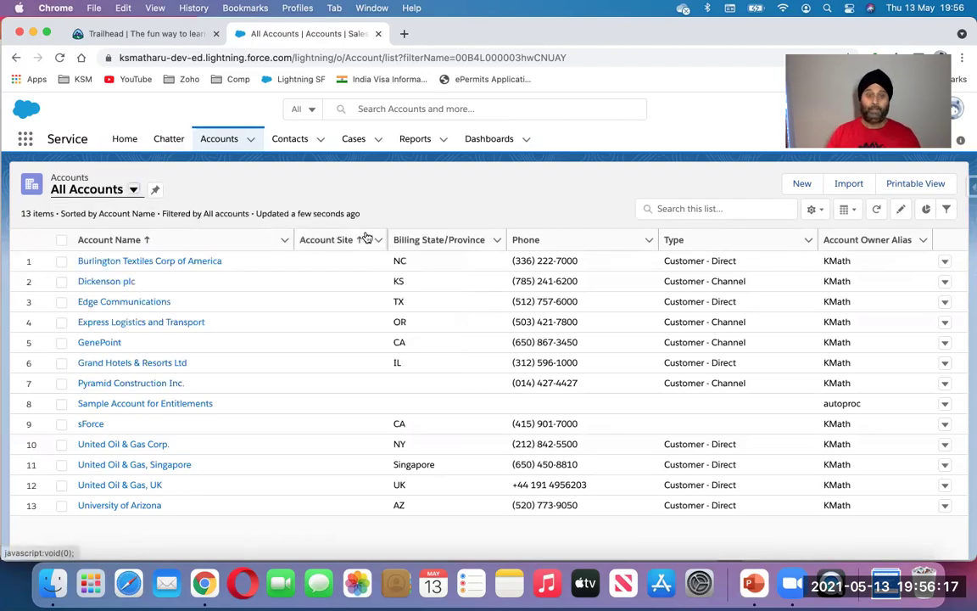
{"action": "left_click", "coordinate": [290, 140]}
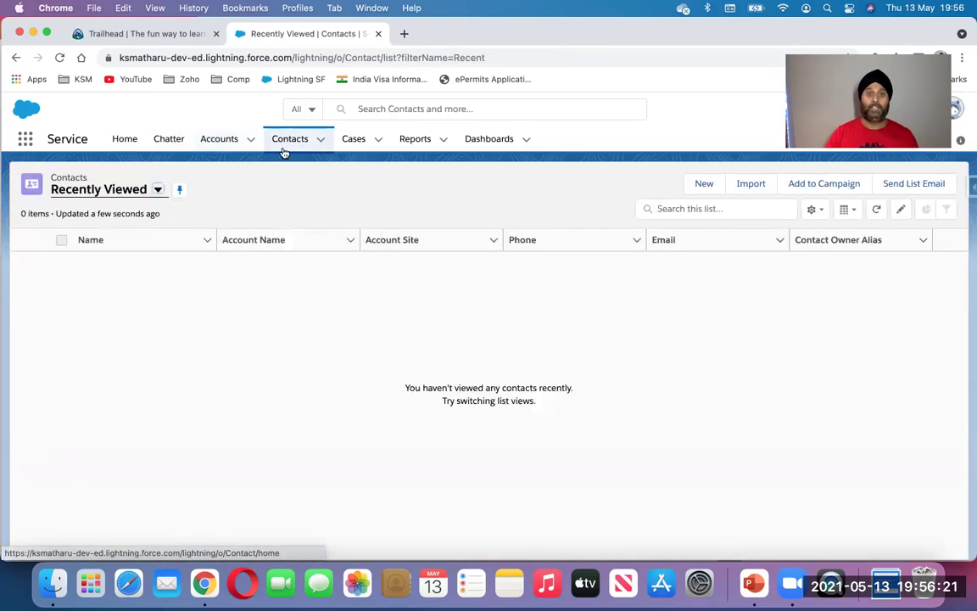
- Show Recently Viewed Cases on the Cases tab and pin it as the default list view
{"action": "left_click", "coordinate": [344, 144]}
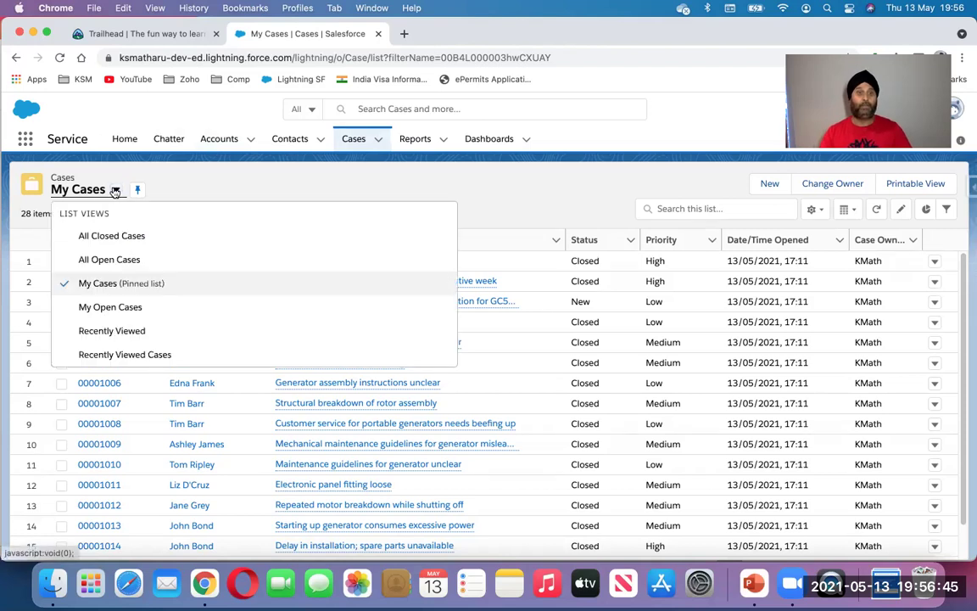
{"action": "left_click", "coordinate": [115, 189]}
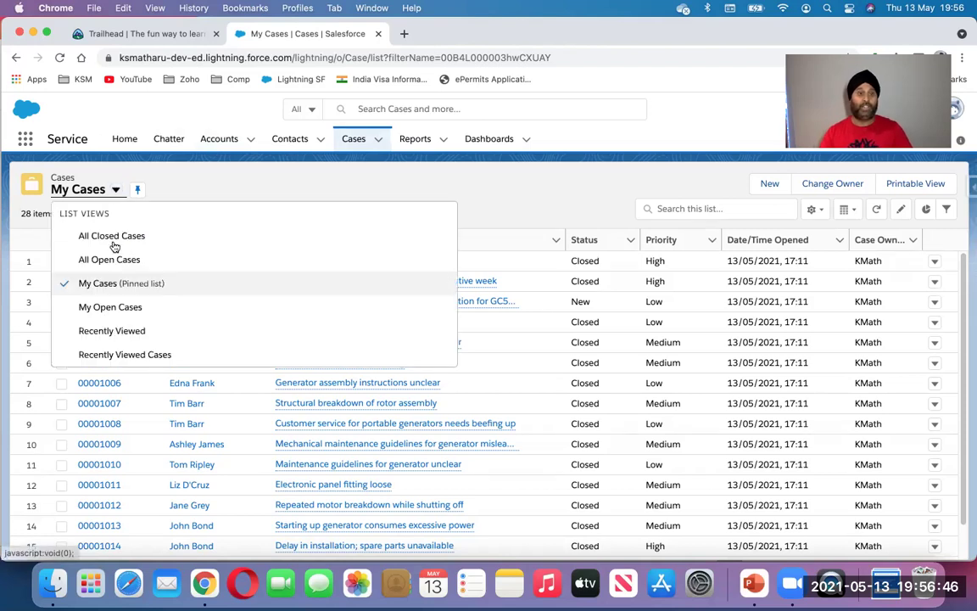
{"action": "left_click", "coordinate": [110, 333]}
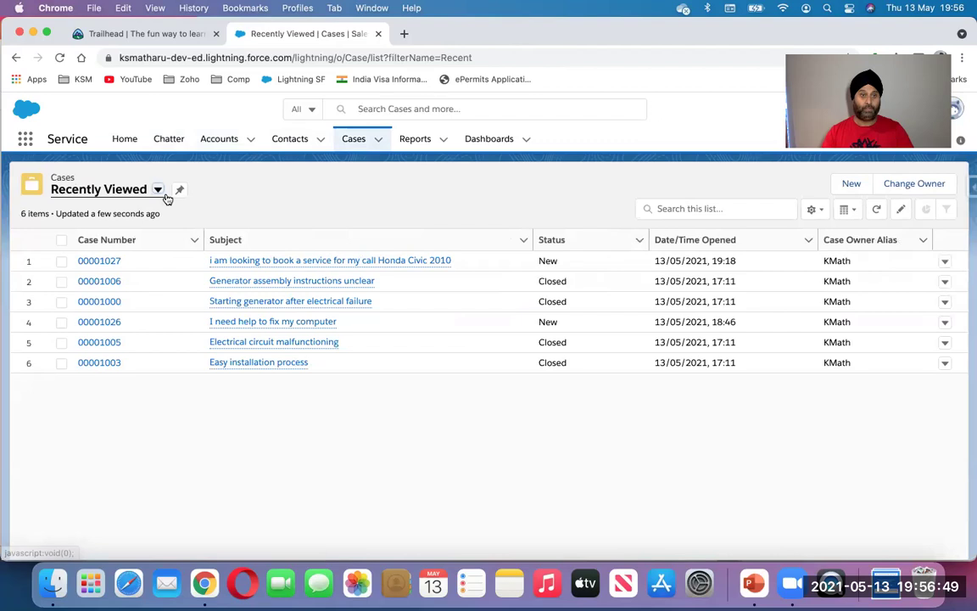
{"action": "left_click", "coordinate": [182, 192]}
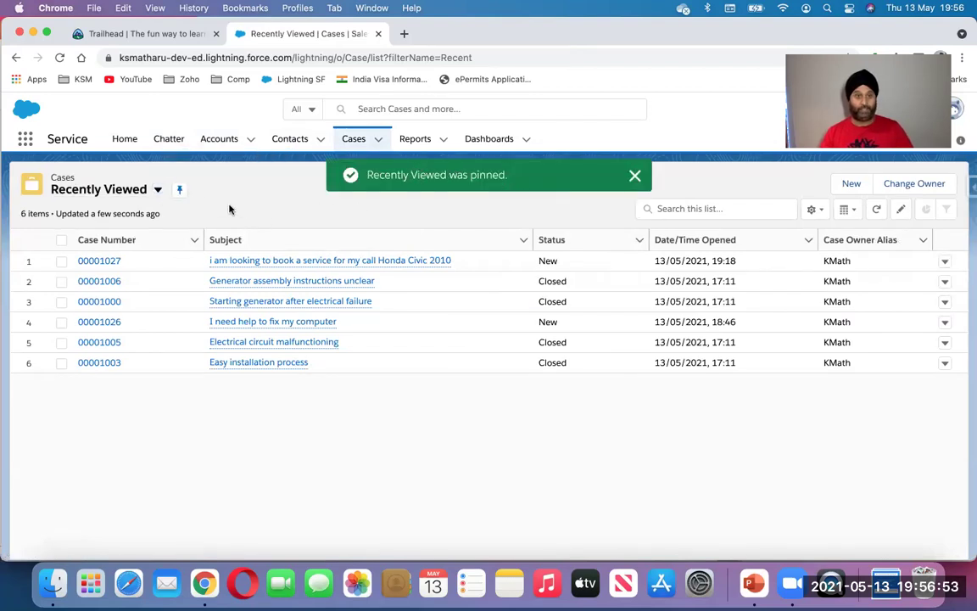
{"action": "left_click", "coordinate": [157, 190]}
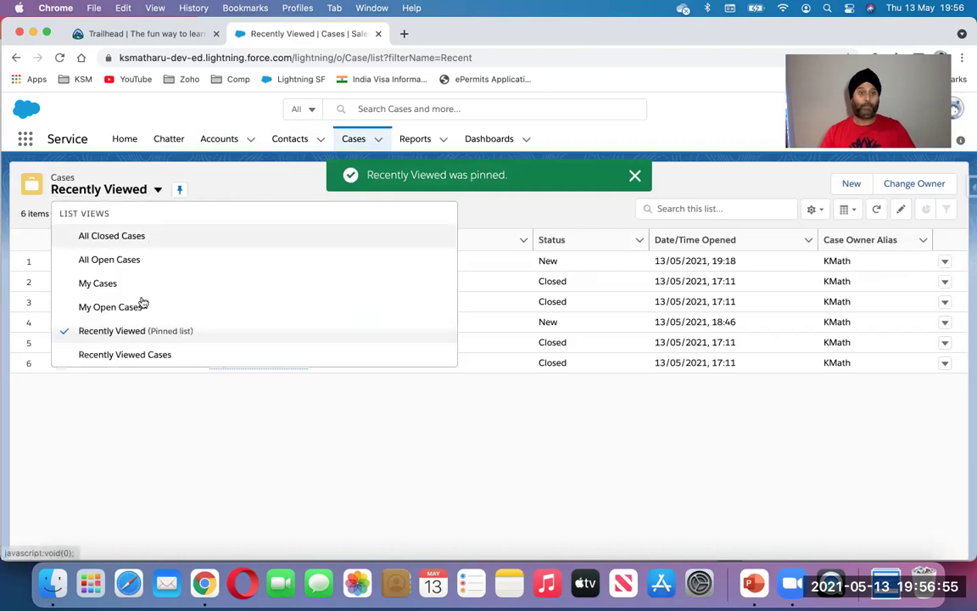
{"action": "left_click", "coordinate": [138, 355]}
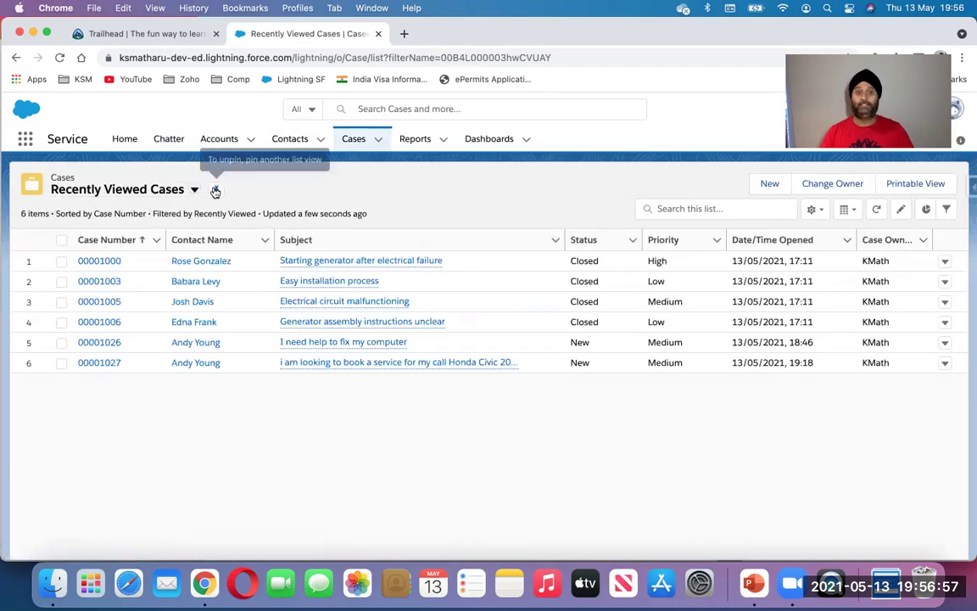
{"action": "left_click", "coordinate": [216, 191]}
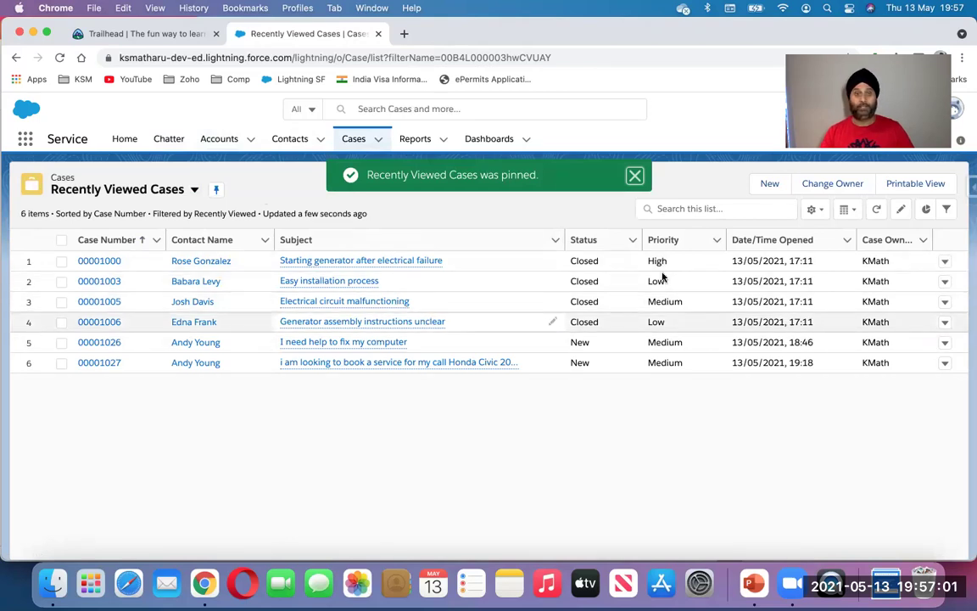
{"action": "left_click", "coordinate": [848, 211]}
{"action": "left_click", "coordinate": [872, 285]}
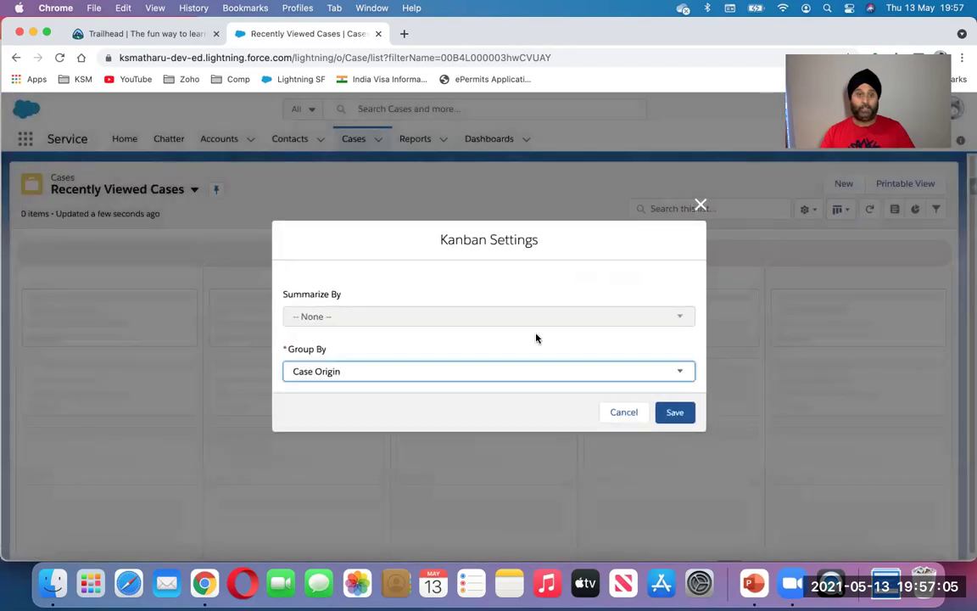
{"action": "left_click", "coordinate": [366, 374]}
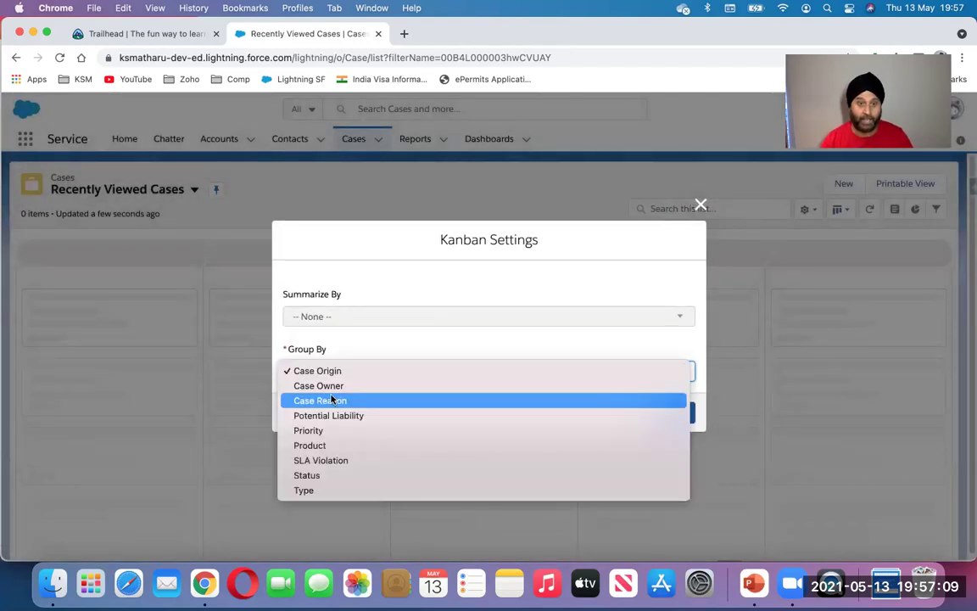
{"action": "left_click", "coordinate": [309, 474]}
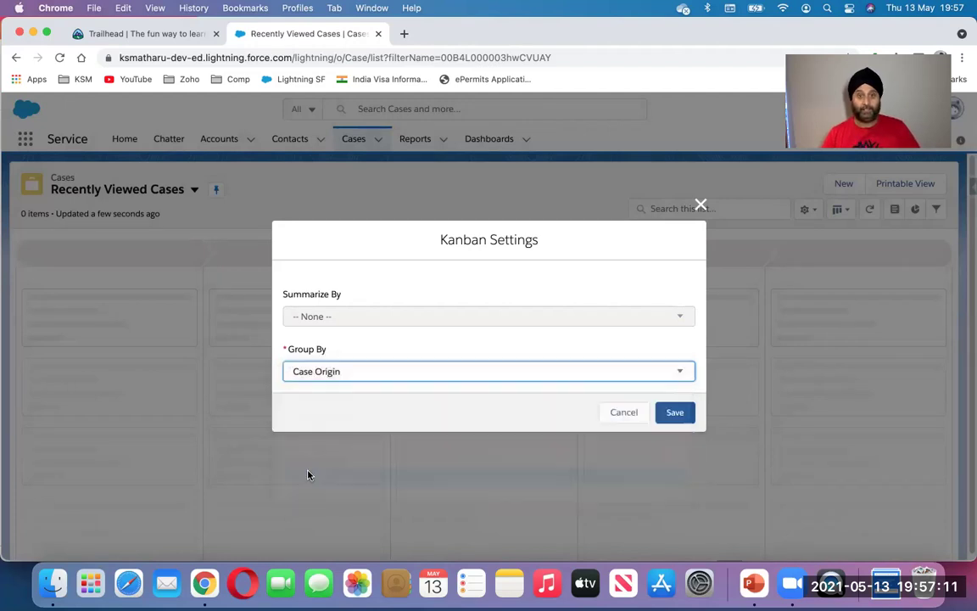
{"action": "left_click", "coordinate": [684, 413]}
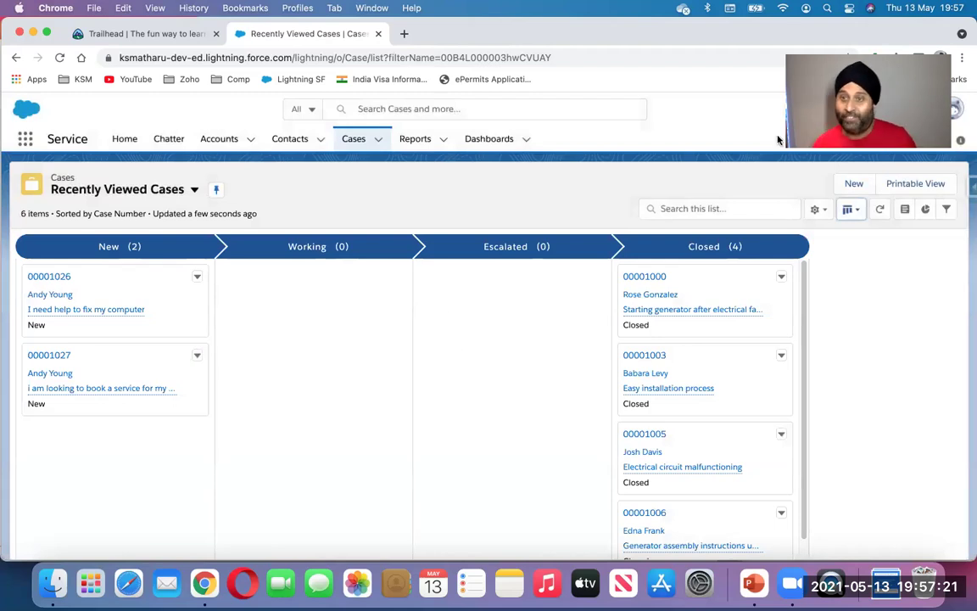
{"action": "left_click", "coordinate": [851, 209]}
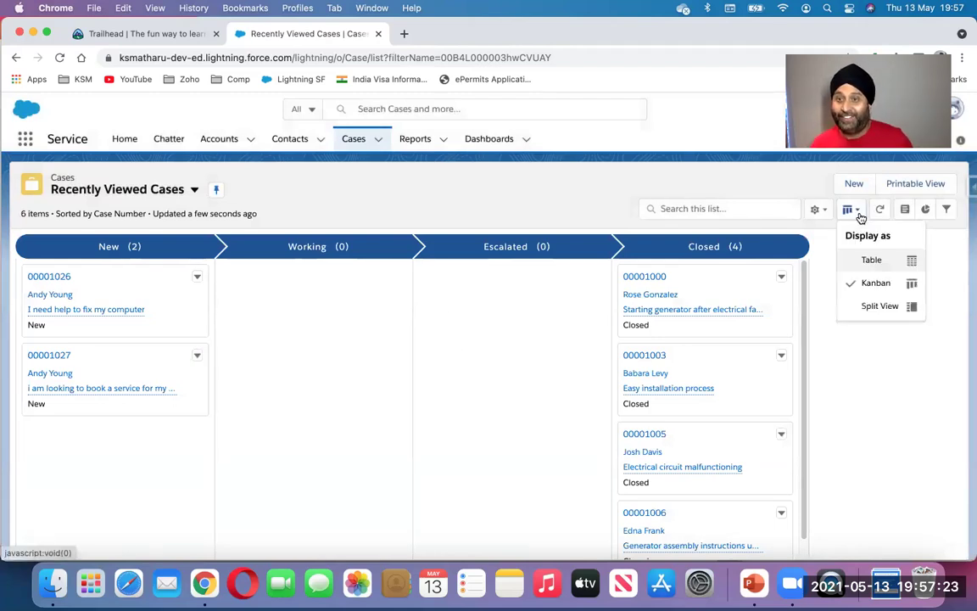
{"action": "left_click", "coordinate": [874, 261]}
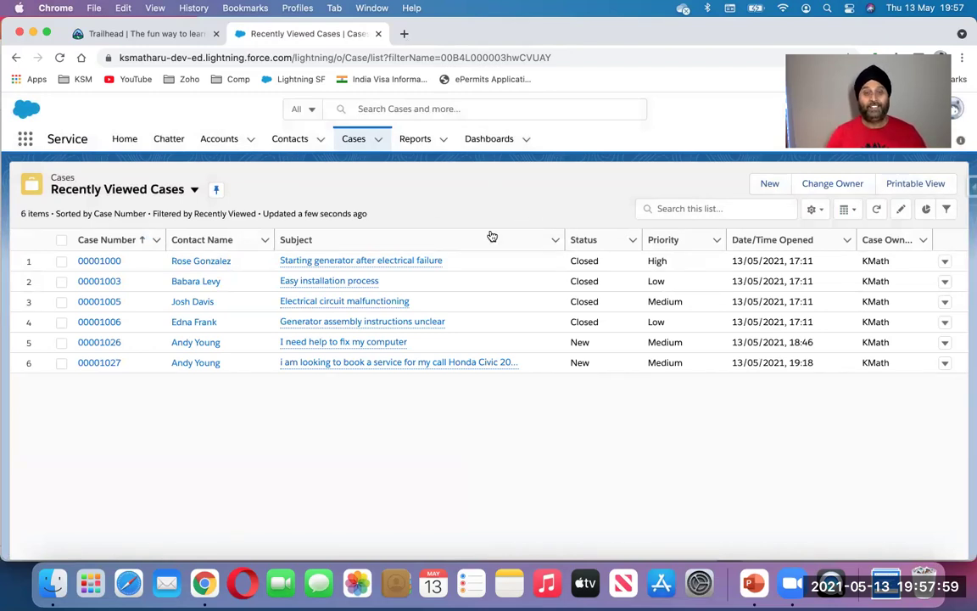
- Open a New Case form, leaving Status at New, and move to the Subject field
{"action": "left_click", "coordinate": [766, 183]}
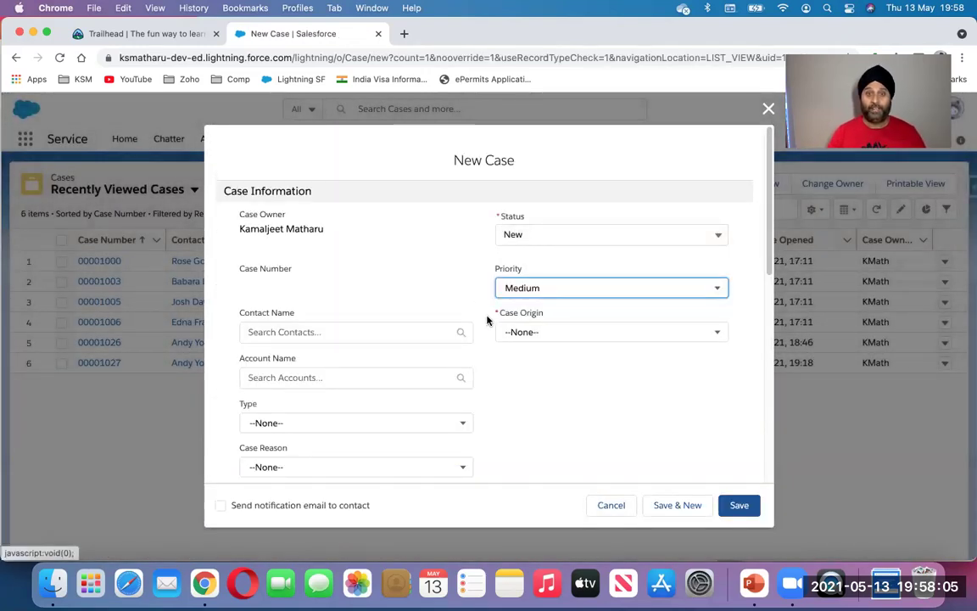
{"action": "left_click", "coordinate": [519, 234]}
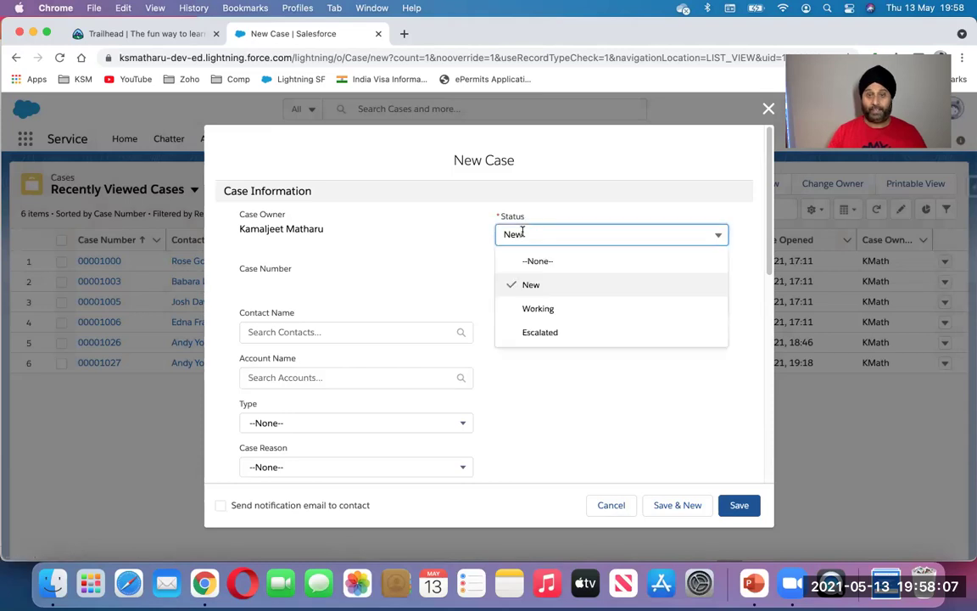
{"action": "left_click", "coordinate": [465, 252]}
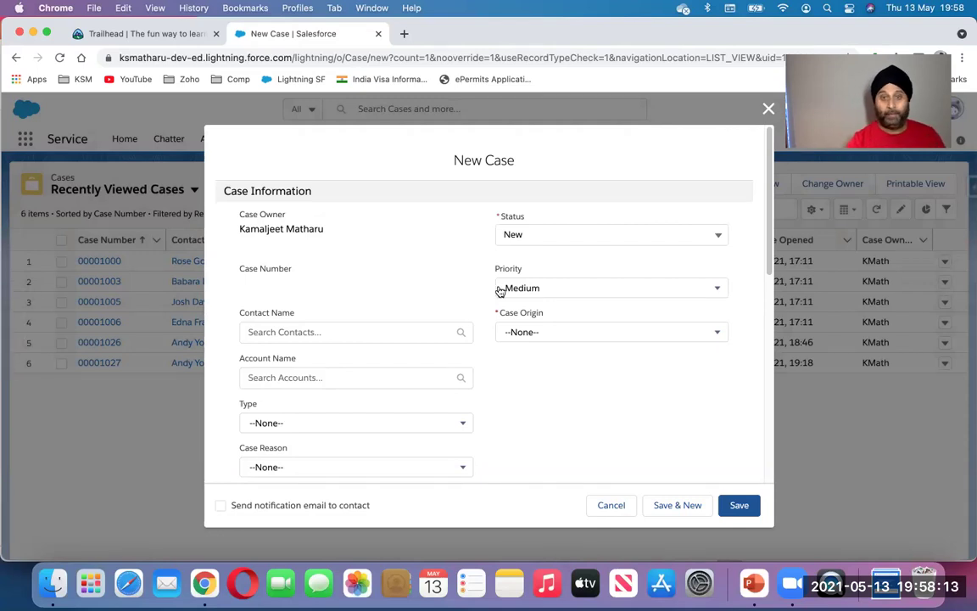
{"action": "scroll", "coordinate": [499, 291], "scroll_direction": "down", "scroll_amount": 10}
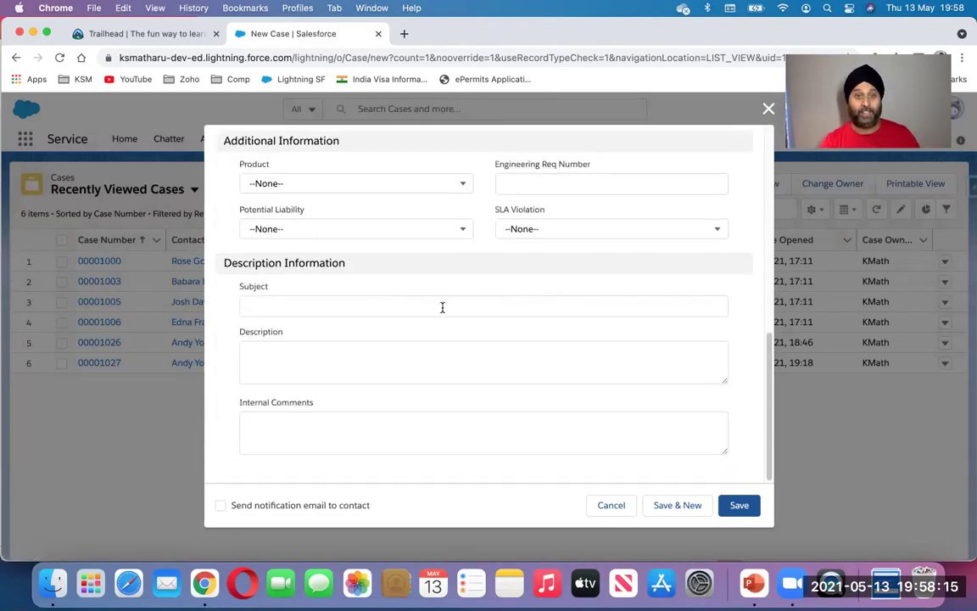
{"action": "left_click", "coordinate": [441, 306]}
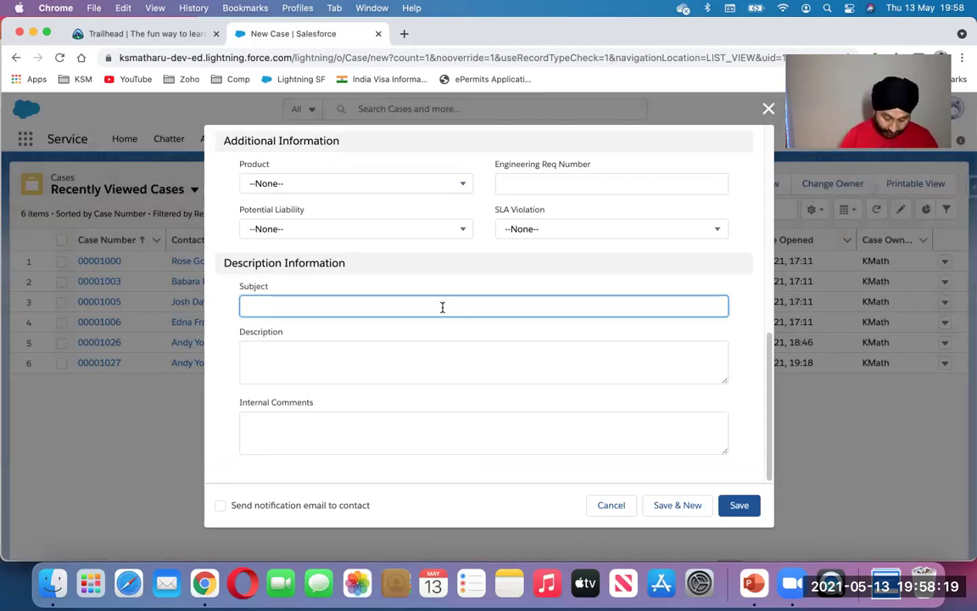
- Enter subject 'Need book service for my car' and description 'Ssrvice and some other issue'
{"action": "type", "text": "Need book service "}
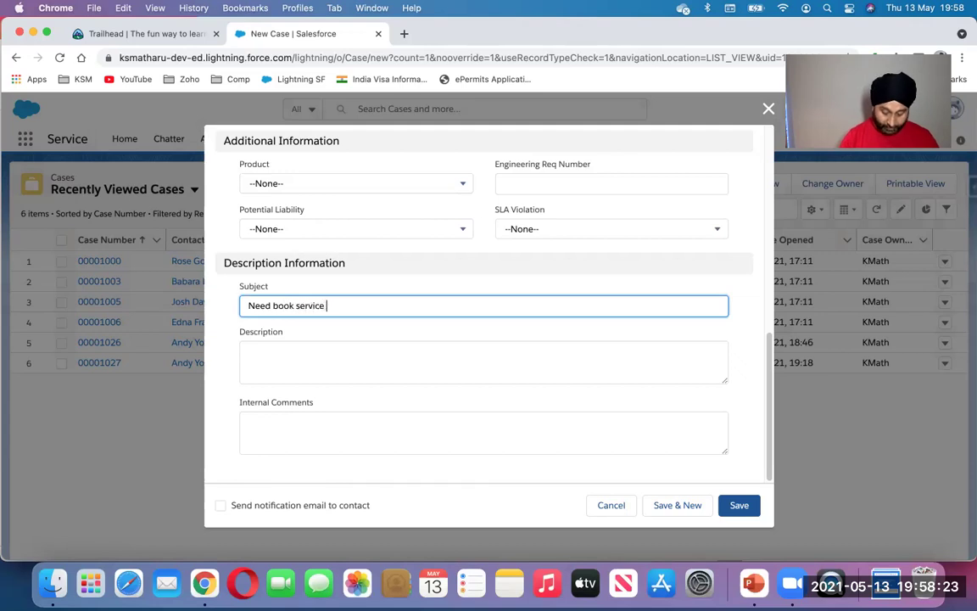
{"action": "type", "text": "for my car"}
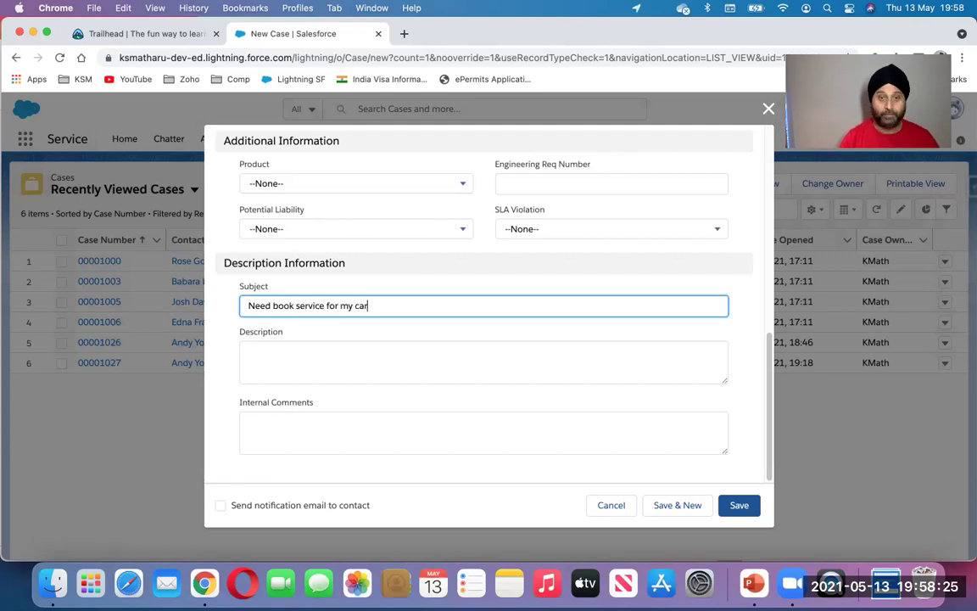
{"action": "left_click", "coordinate": [399, 355]}
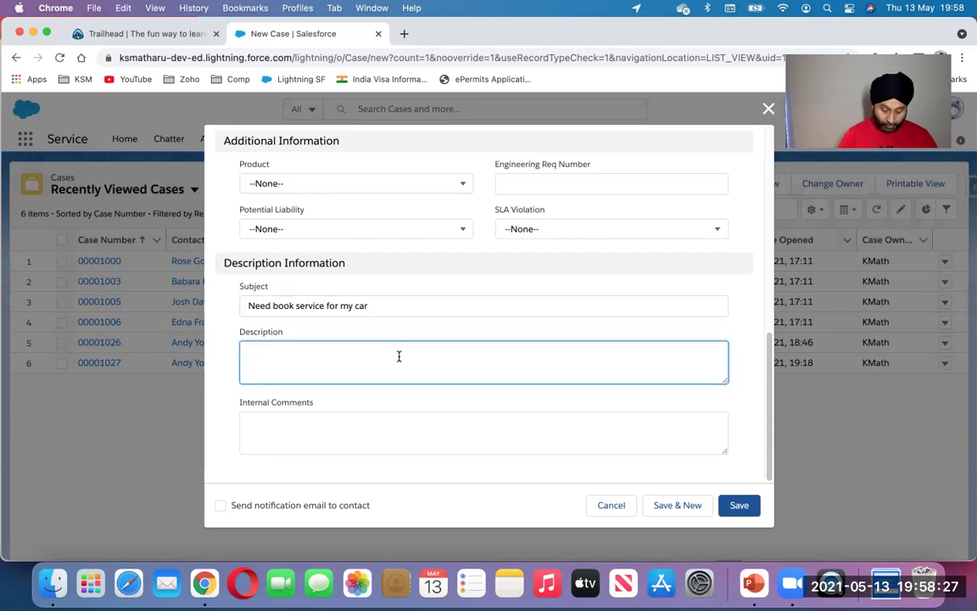
{"action": "type", "text": "wjat"}
{"action": "key", "text": "BackSpace"}
{"action": "key", "text": "BackSpace"}
{"action": "key", "text": "BackSpace"}
{"action": "key", "text": "BackSpace"}
{"action": "key", "text": "BackSpace"}
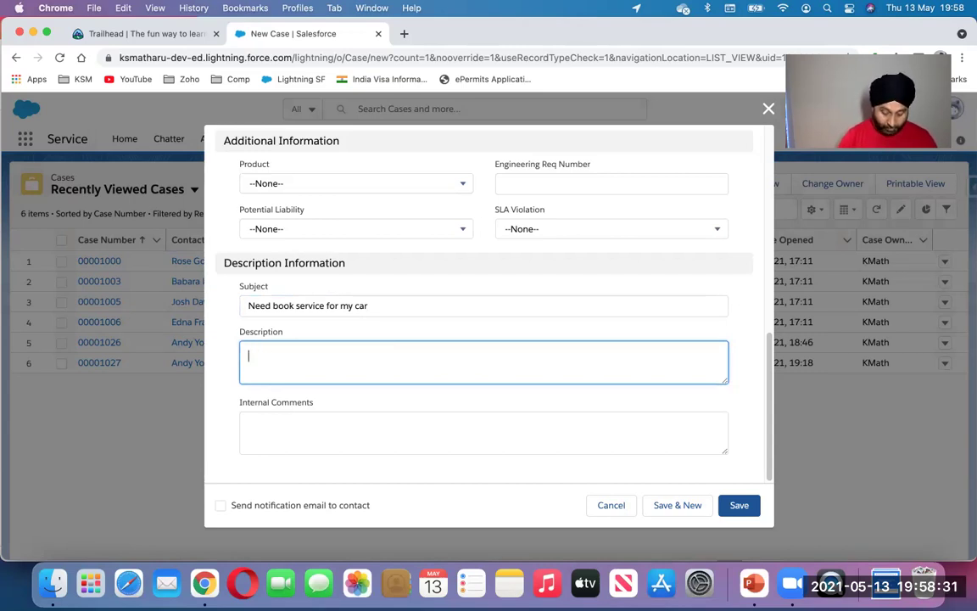
{"action": "type", "text": "Ssrvi"}
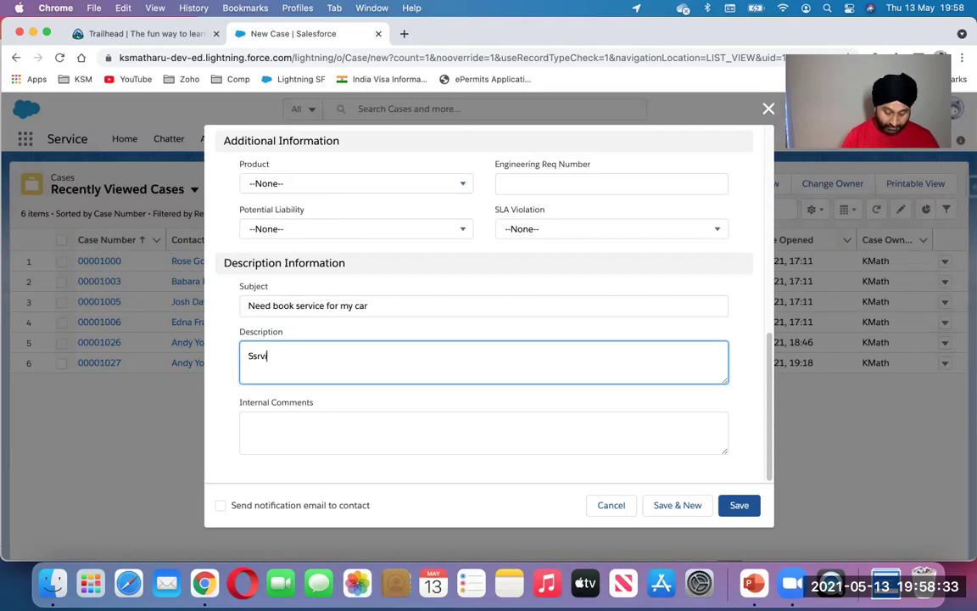
{"action": "type", "text": "ce and "}
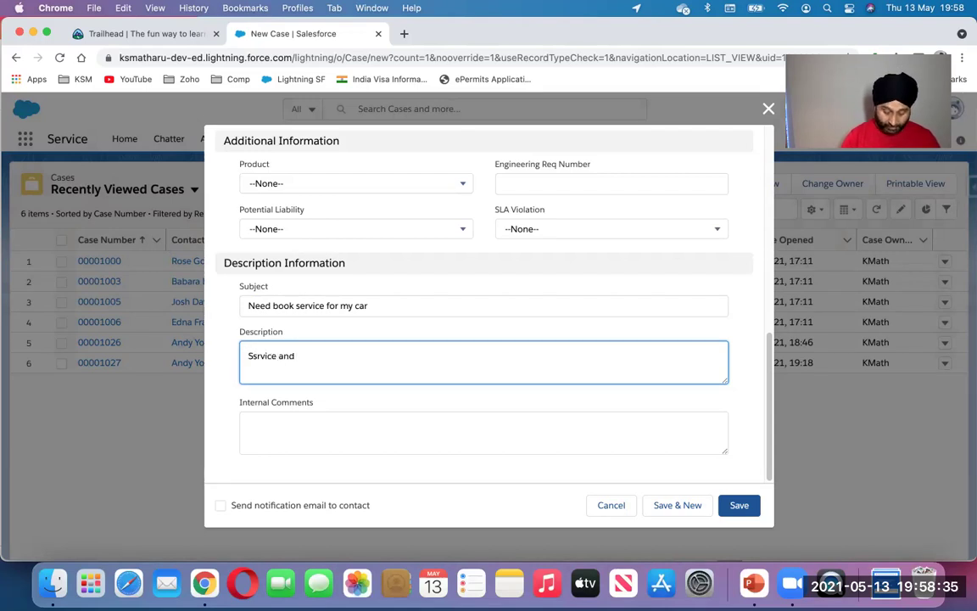
{"action": "type", "text": "some other is"}
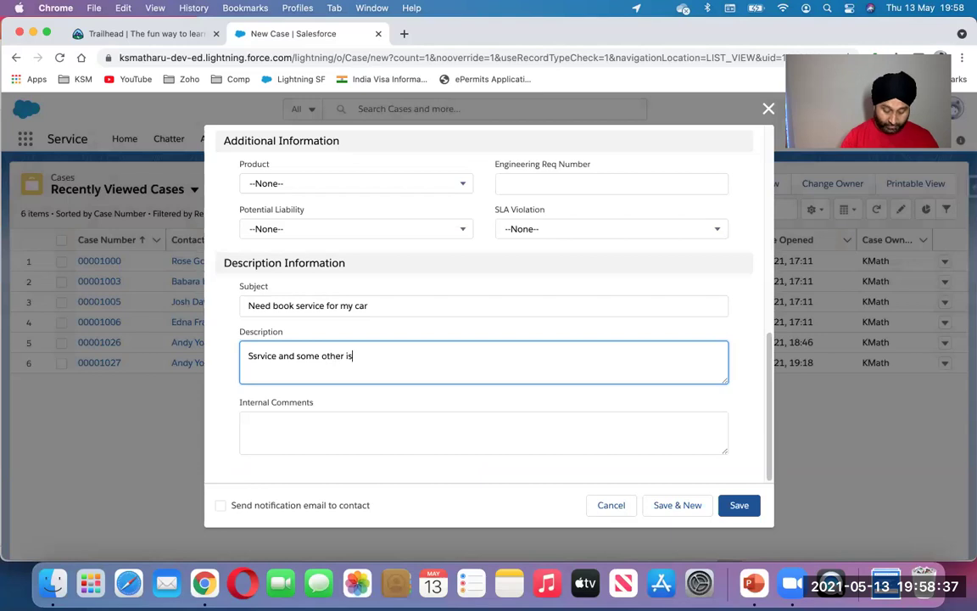
{"action": "type", "text": "sue"}
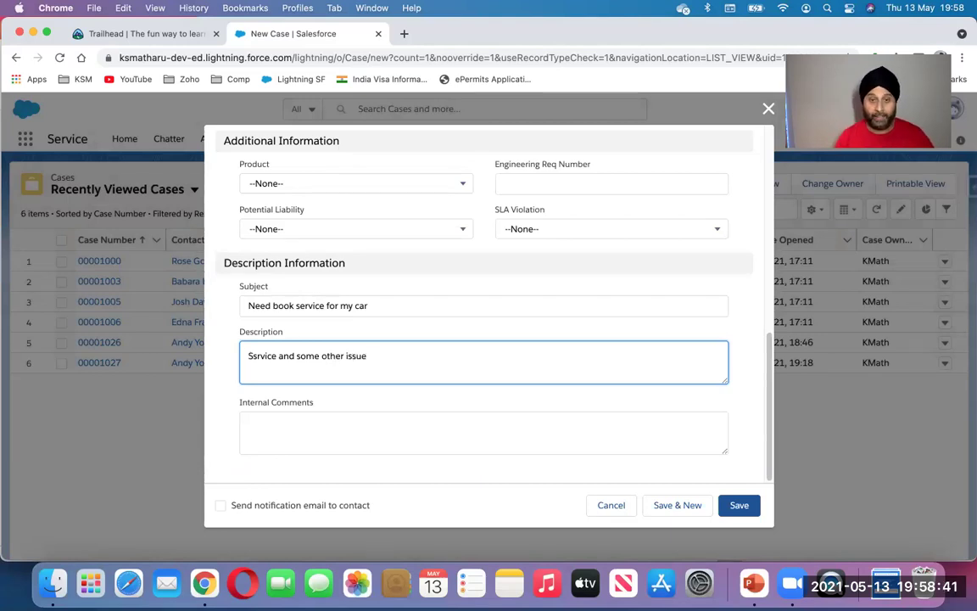
- Repeat the description text on several lines and enlarge the Description box
{"action": "key", "text": "super+a"}
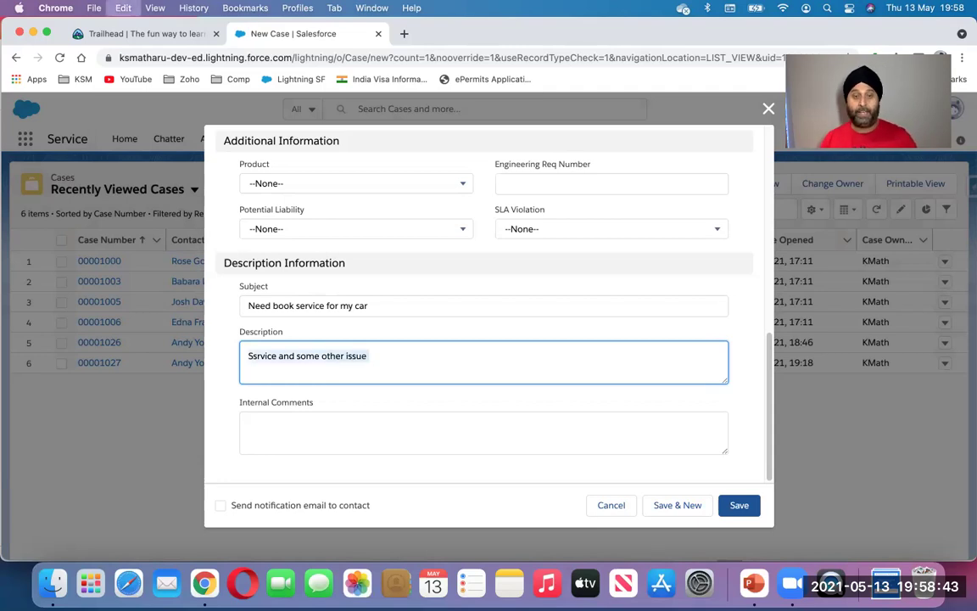
{"action": "key", "text": "super+c"}
{"action": "key", "text": "super+v"}
{"action": "key", "text": "super+v"}
{"action": "key", "text": "super+v"}
{"action": "key", "text": "super+v"}
{"action": "key", "text": "super+v"}
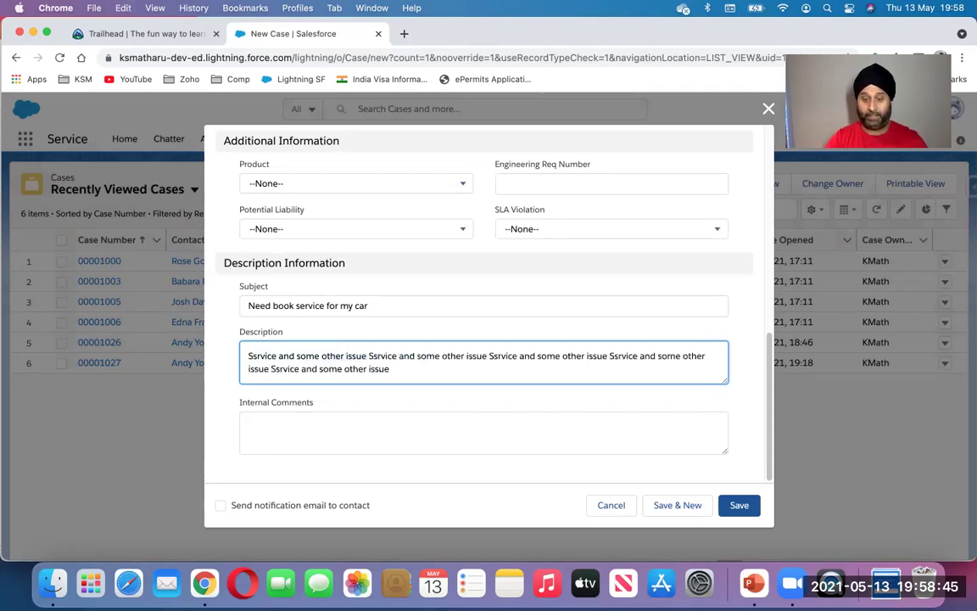
{"action": "key", "text": "Return"}
{"action": "key", "text": "super+v"}
{"action": "key", "text": "super+v"}
{"action": "key", "text": "Return"}
{"action": "key", "text": "super+v"}
{"action": "key", "text": "super+v"}
{"action": "key", "text": "Return"}
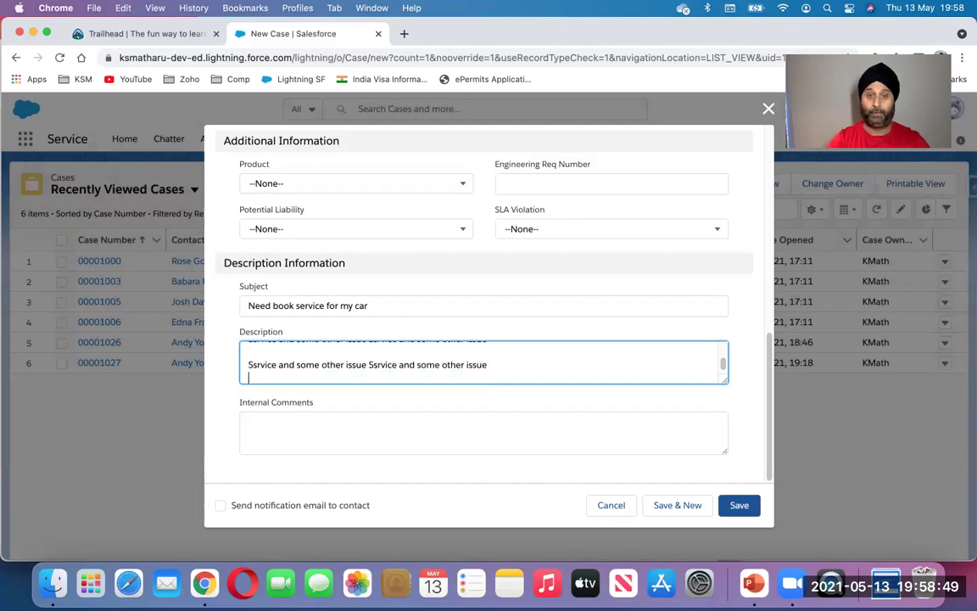
{"action": "key", "text": "super+v"}
{"action": "key", "text": "super+v"}
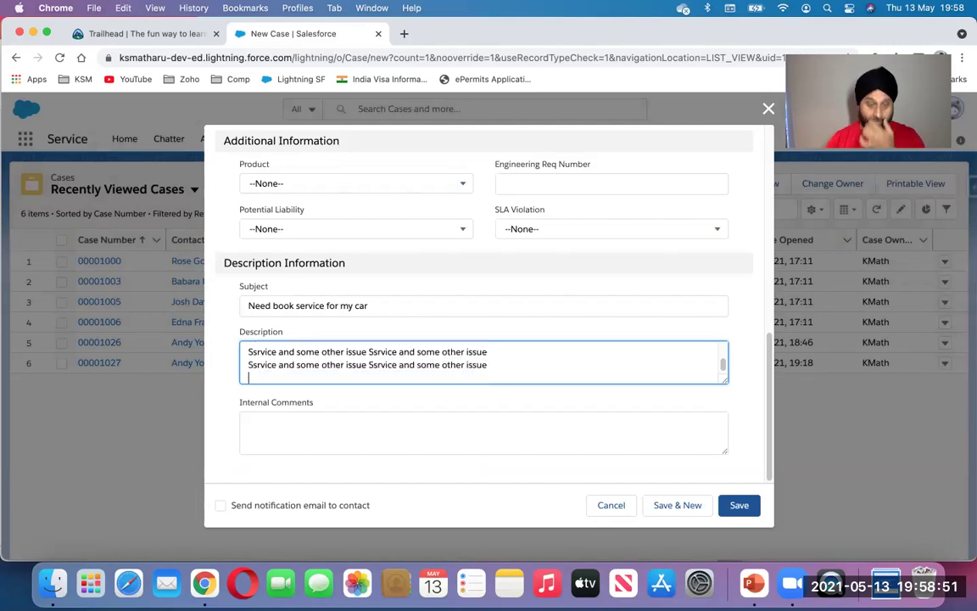
{"action": "key", "text": "Return"}
{"action": "left_click_drag", "start_coordinate": [727, 387], "coordinate": [728, 469]}
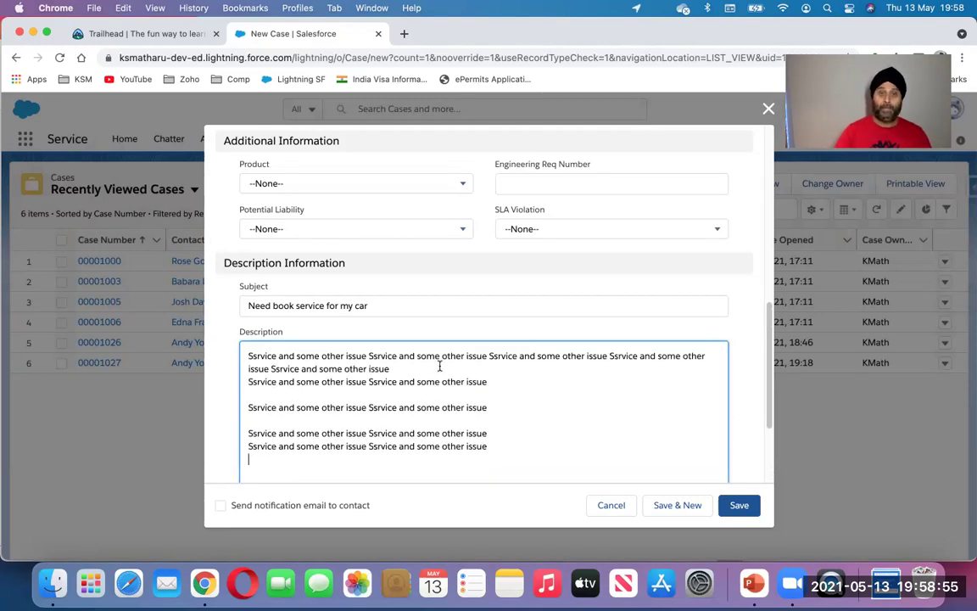
{"action": "scroll", "coordinate": [772, 327], "scroll_direction": "down", "scroll_amount": 5}
- Add internal comment 'test my first comment', enable the contact notification email, and try saving
{"action": "left_click", "coordinate": [457, 426]}
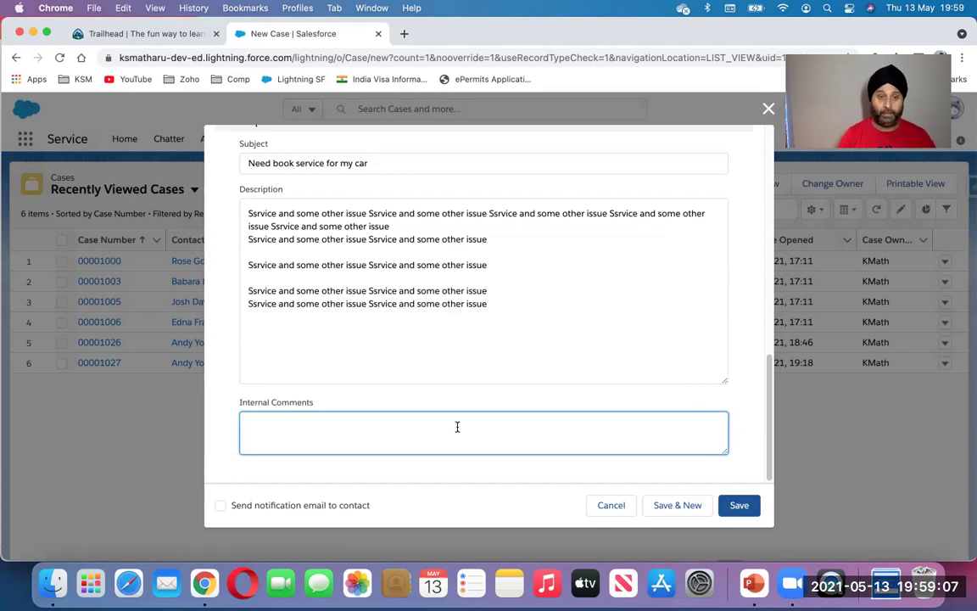
{"action": "type", "text": "test my first comment"}
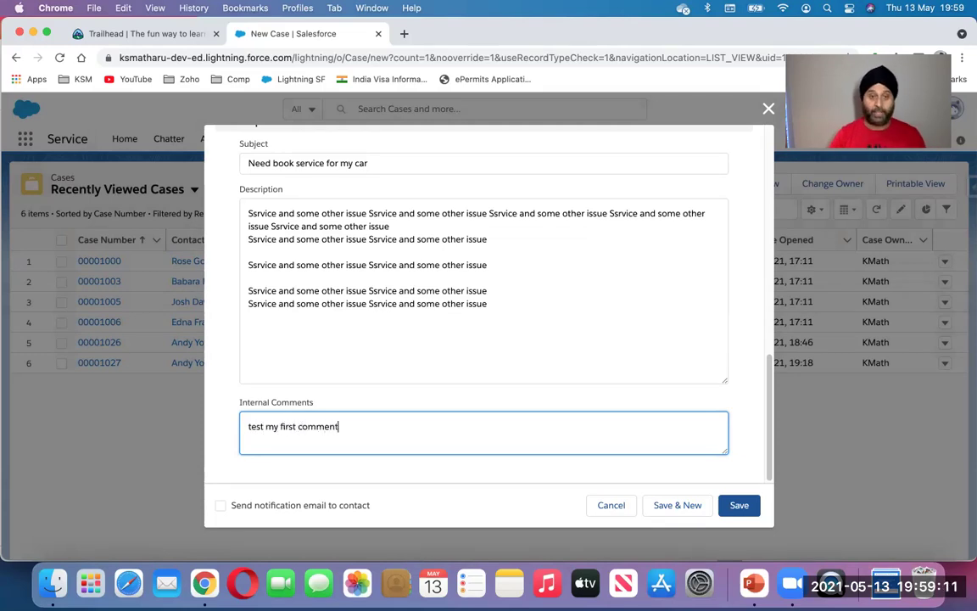
{"action": "left_click", "coordinate": [337, 510]}
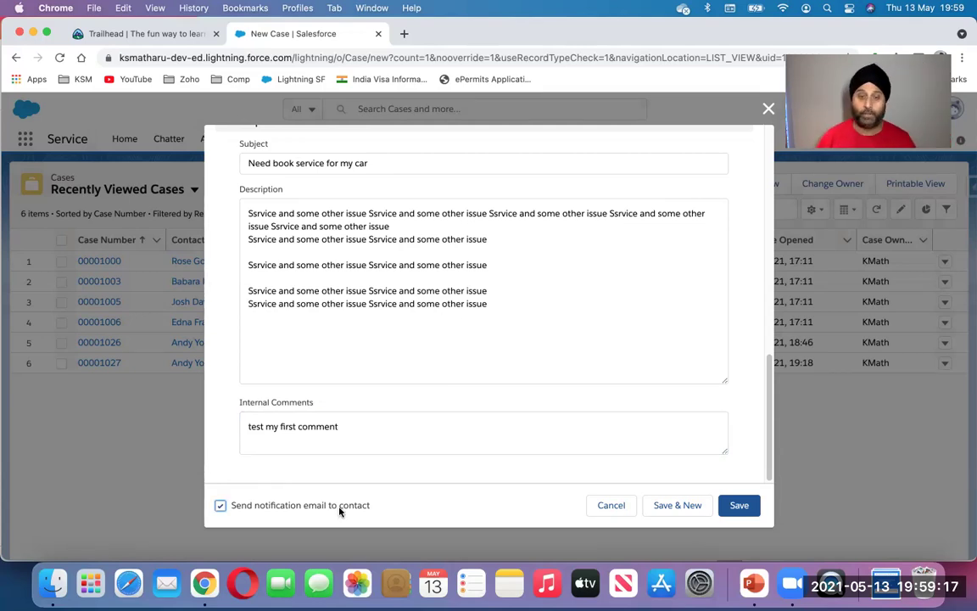
{"action": "left_click", "coordinate": [740, 506]}
- Set Case Origin to Email after the failed save
{"action": "left_click", "coordinate": [739, 505]}
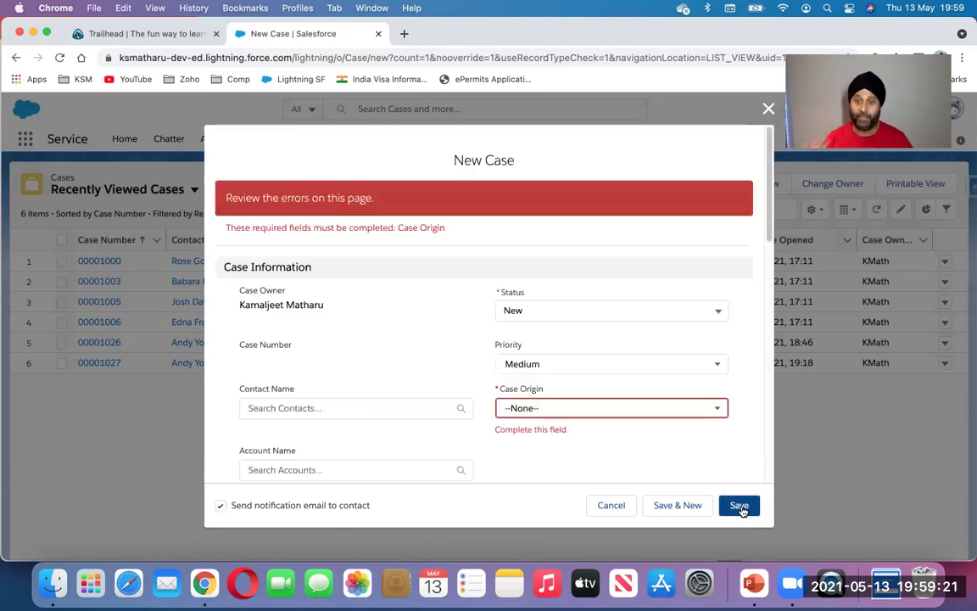
{"action": "left_click", "coordinate": [547, 407]}
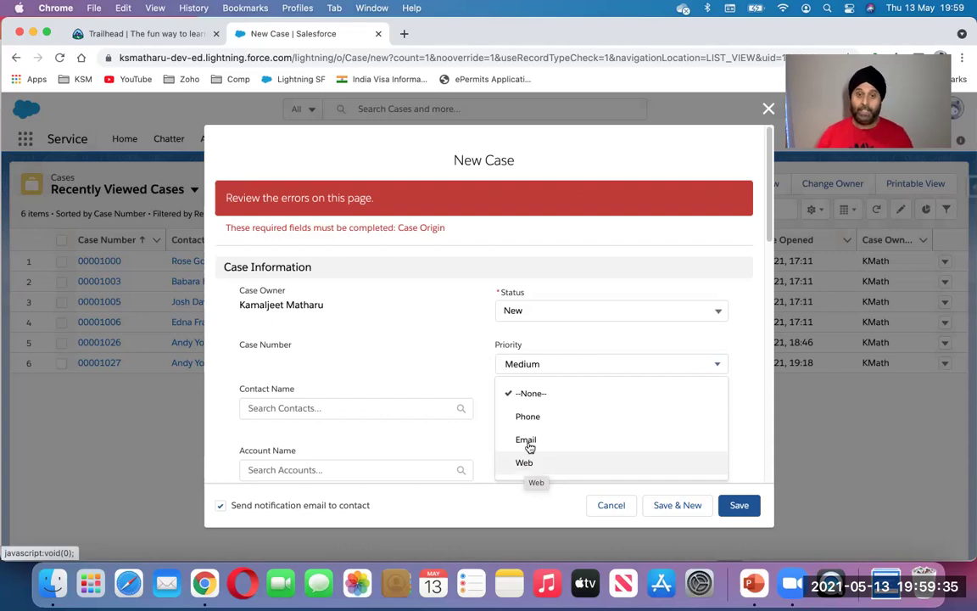
{"action": "left_click", "coordinate": [526, 440]}
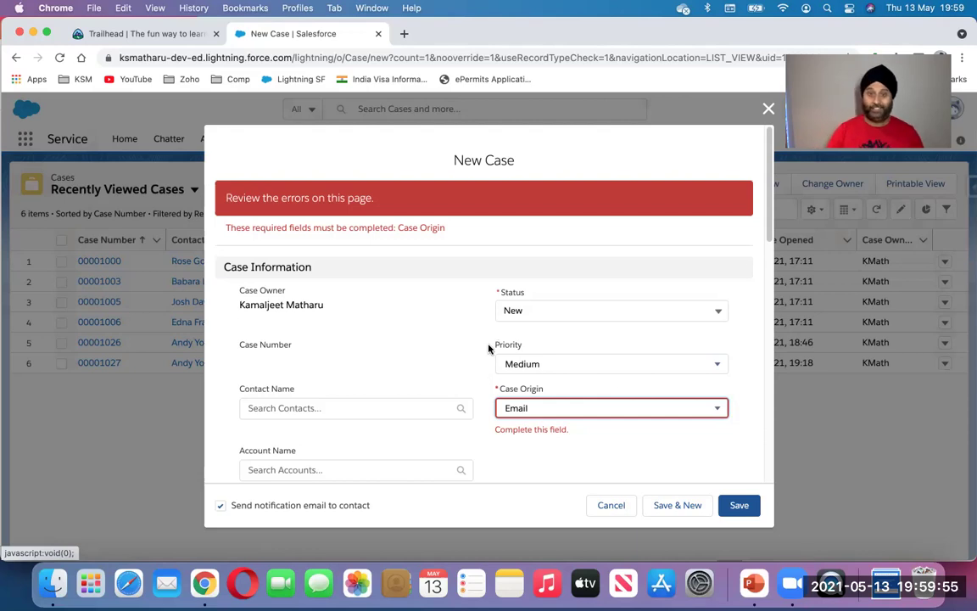
- Review Priority and Status options, keeping Medium and New, then start the Contact Name search
{"action": "left_click", "coordinate": [524, 367]}
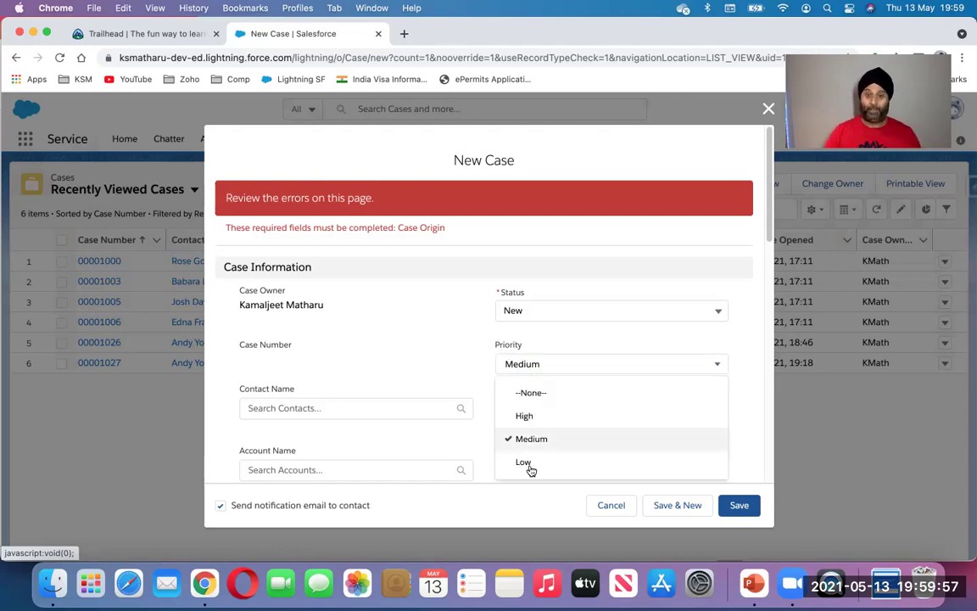
{"action": "left_click", "coordinate": [535, 309]}
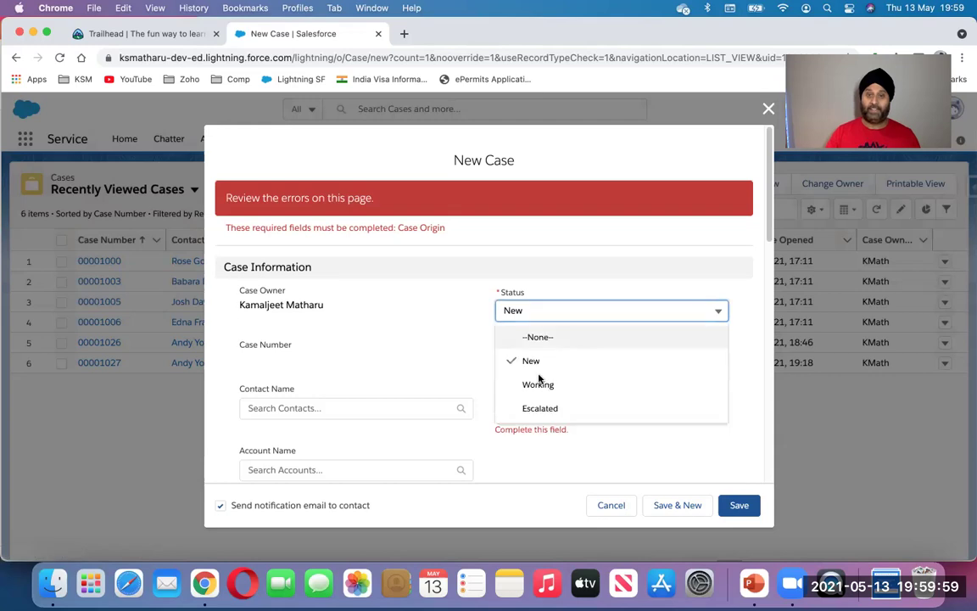
{"action": "left_click", "coordinate": [538, 456]}
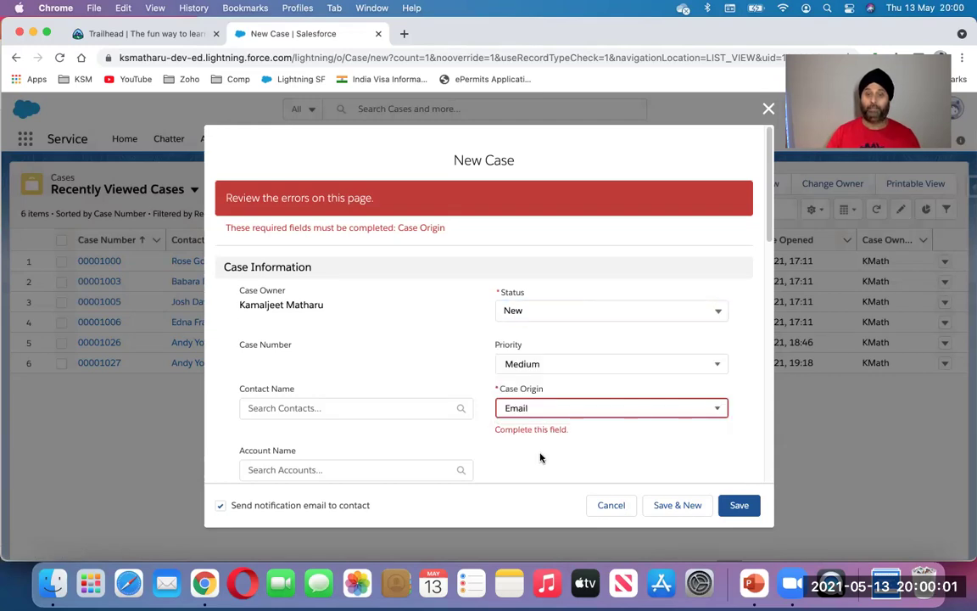
{"action": "left_click", "coordinate": [399, 411]}
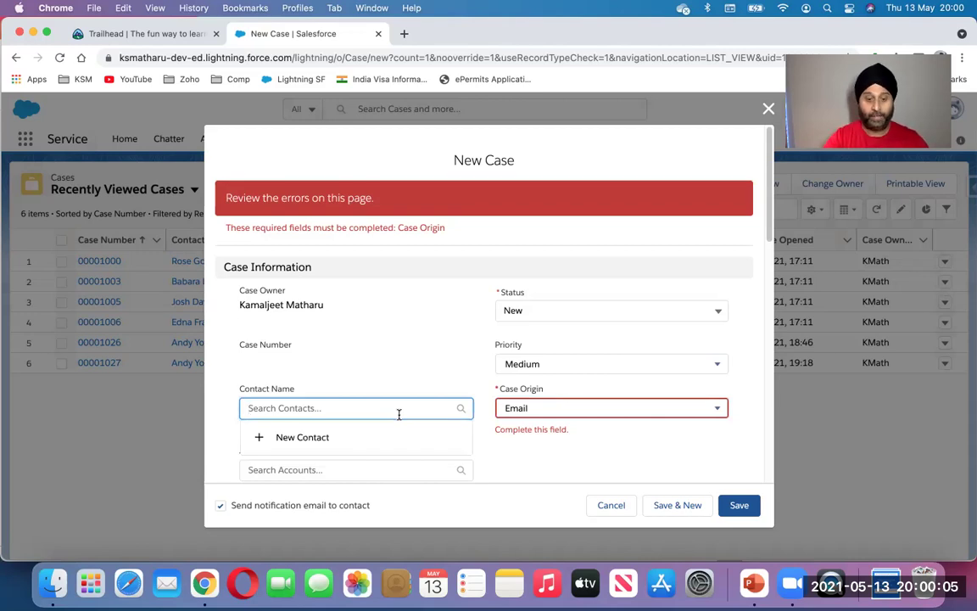
- Link the case to the contact found by 'andy' and to the Edge Communications account
{"action": "type", "text": "andy"}
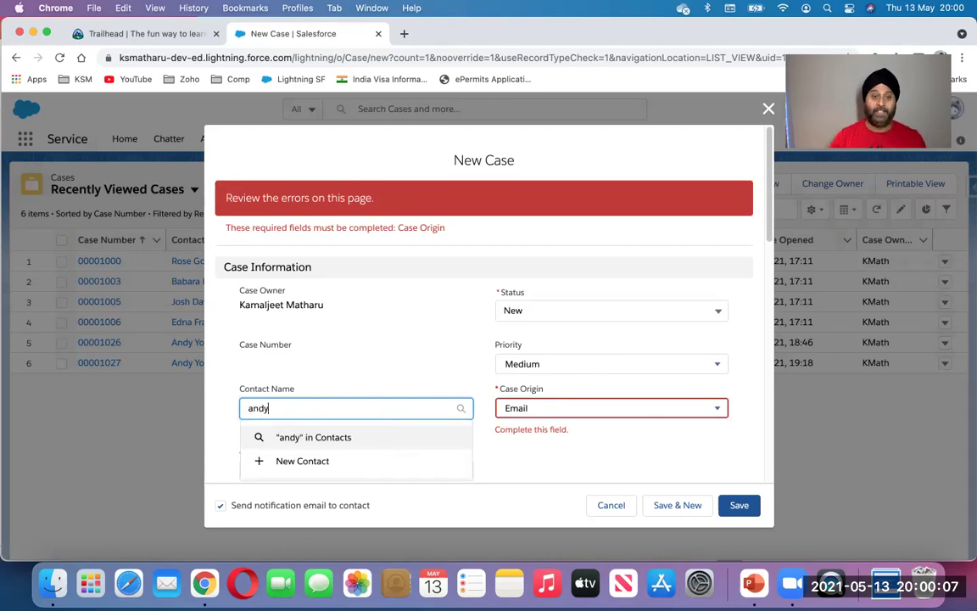
{"action": "left_click", "coordinate": [337, 463]}
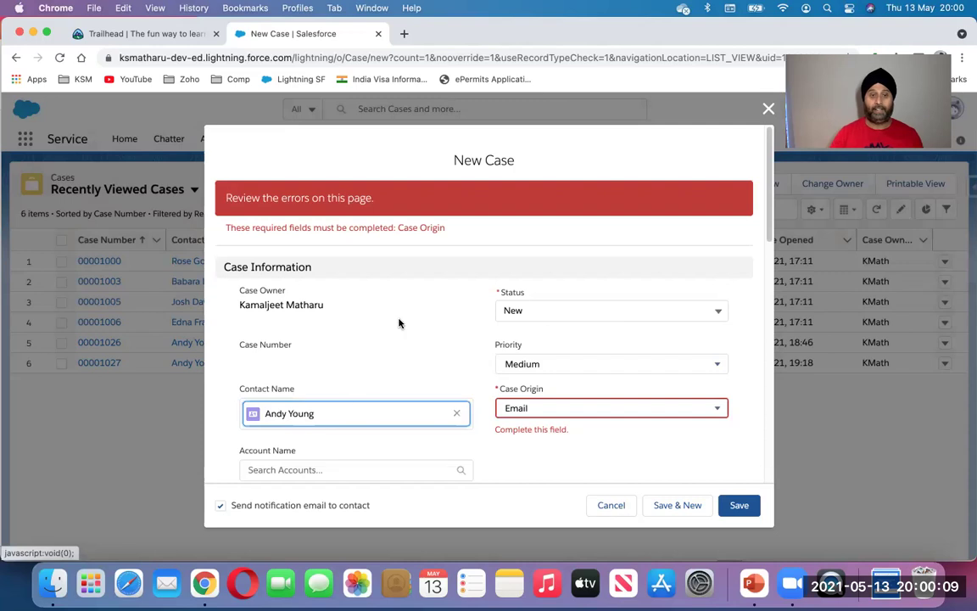
{"action": "scroll", "coordinate": [399, 331], "scroll_direction": "down", "scroll_amount": 5}
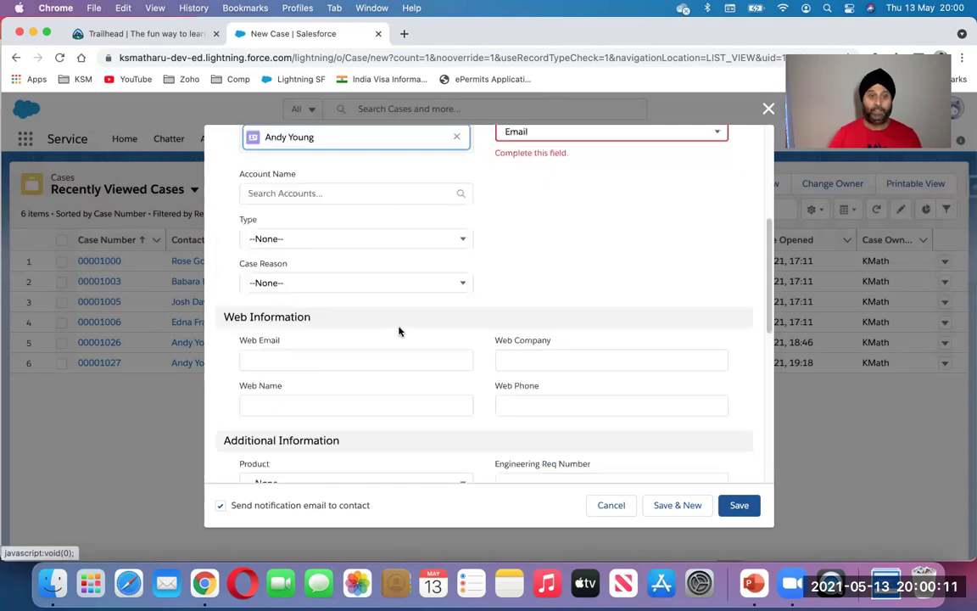
{"action": "left_click", "coordinate": [338, 191]}
{"action": "type", "text": "edge"}
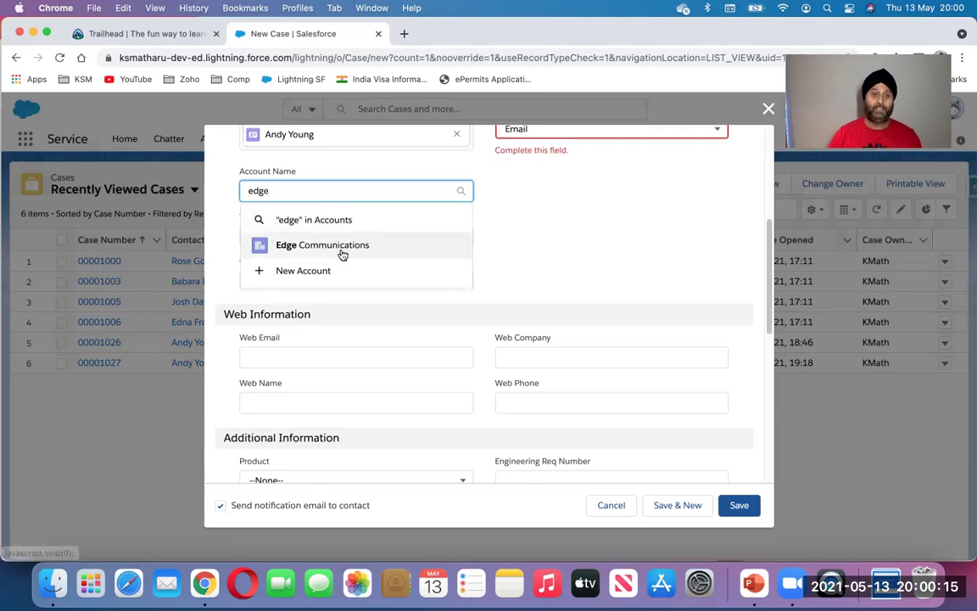
{"action": "left_click", "coordinate": [340, 244]}
- Set case Type to Electrical and Case Reason to Installation
{"action": "left_click", "coordinate": [295, 246]}
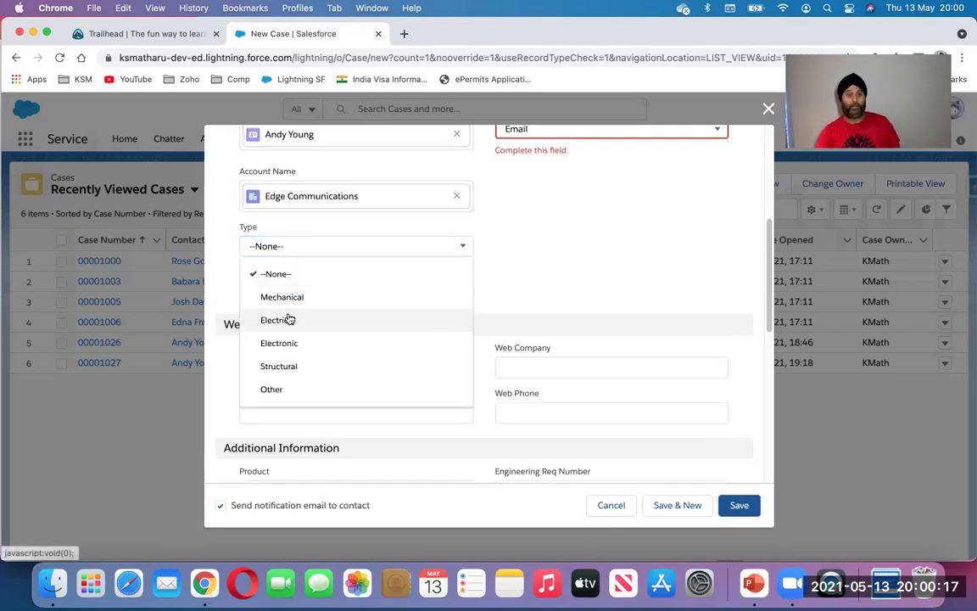
{"action": "left_click", "coordinate": [283, 320]}
{"action": "left_click", "coordinate": [295, 292]}
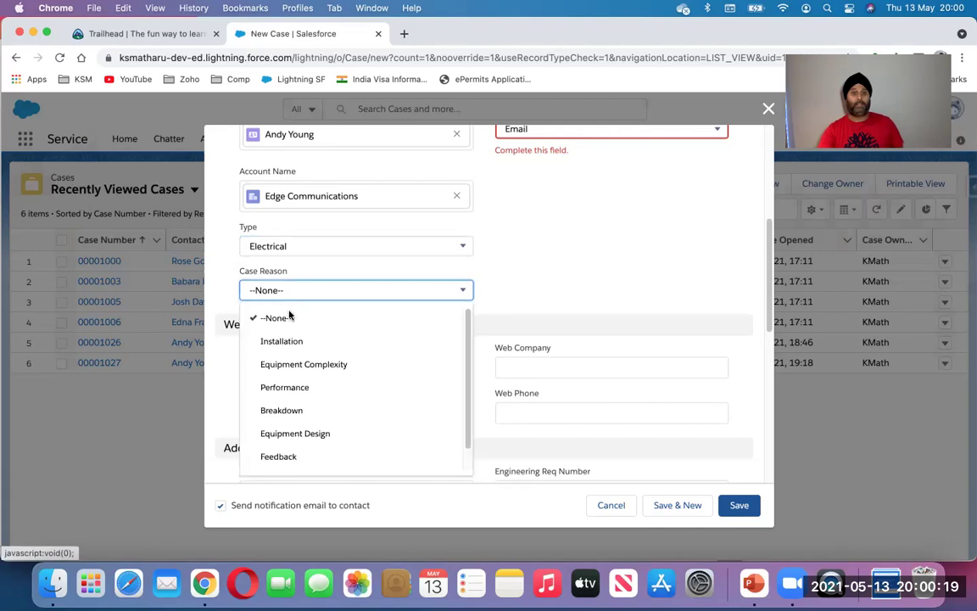
{"action": "left_click", "coordinate": [281, 343]}
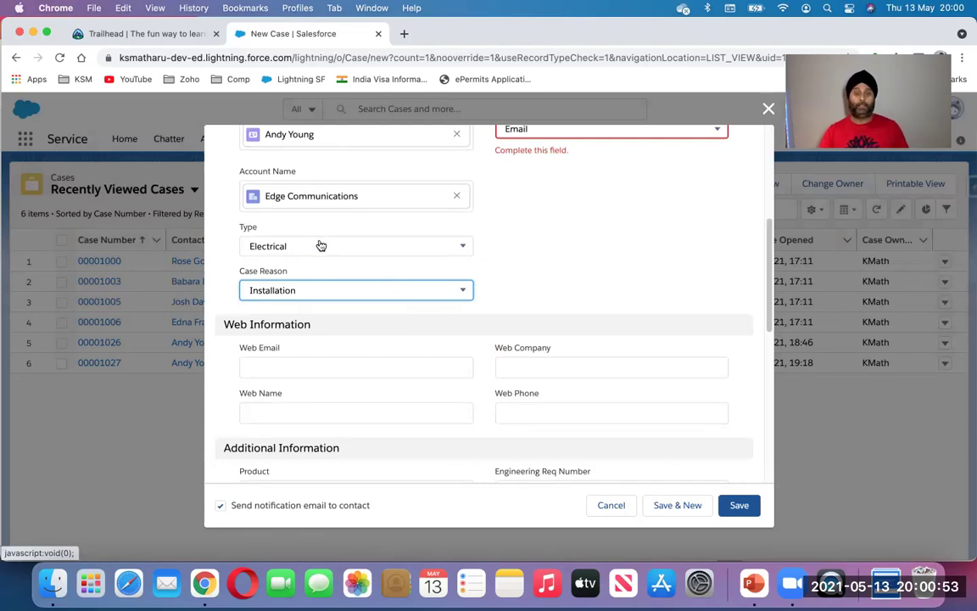
{"action": "left_click", "coordinate": [500, 280]}
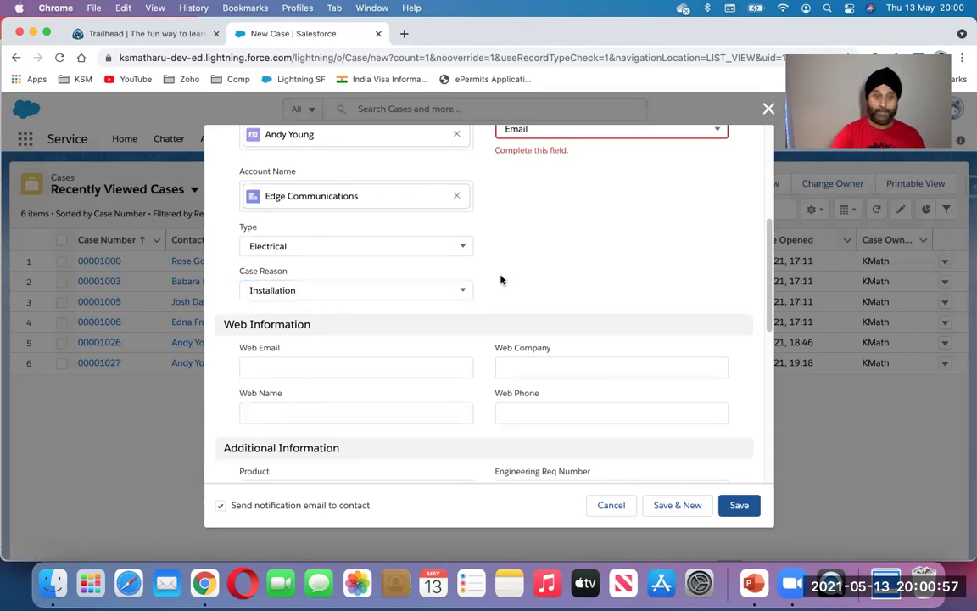
- Set Product to GC5020 and Potential Liability to No
{"action": "scroll", "coordinate": [501, 280], "scroll_direction": "down", "scroll_amount": 3}
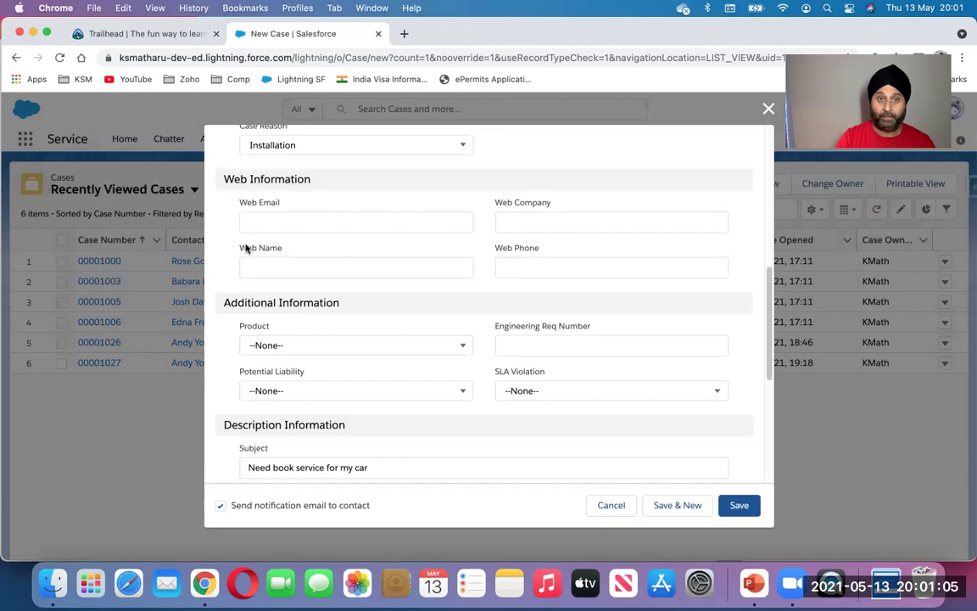
{"action": "scroll", "coordinate": [490, 252], "scroll_direction": "up", "scroll_amount": 6}
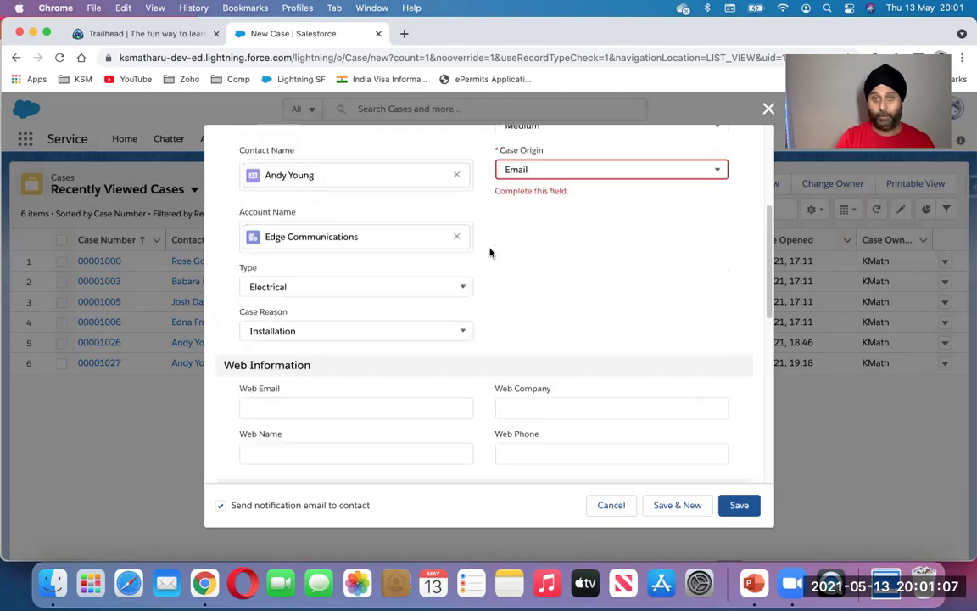
{"action": "scroll", "coordinate": [490, 252], "scroll_direction": "down", "scroll_amount": 10}
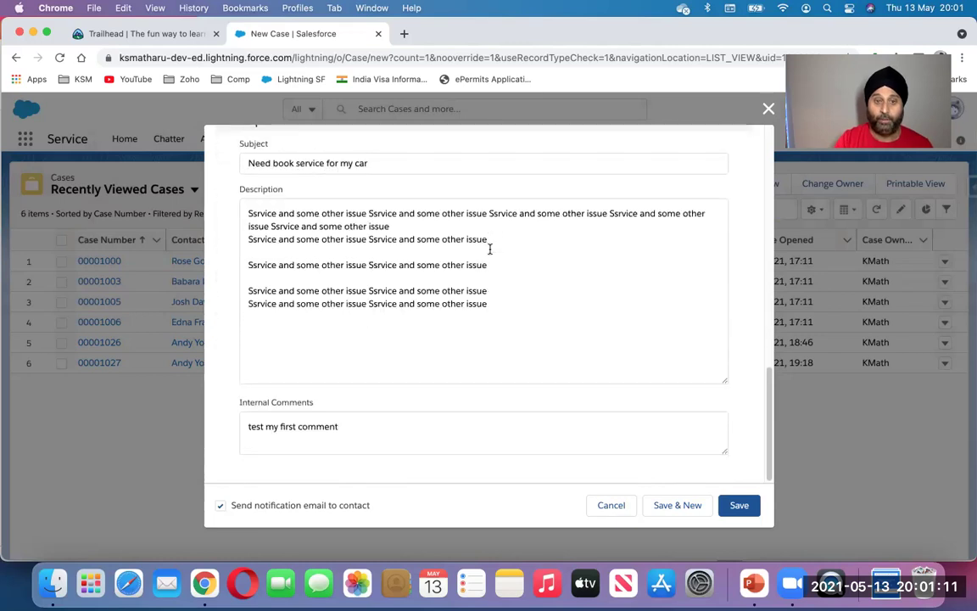
{"action": "scroll", "coordinate": [490, 248], "scroll_direction": "up", "scroll_amount": 8}
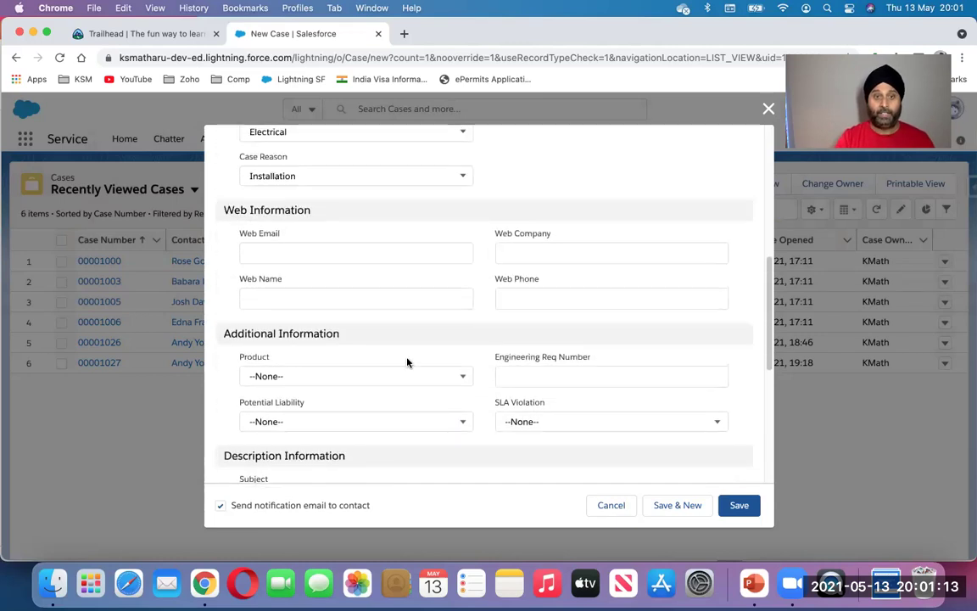
{"action": "left_click", "coordinate": [403, 376]}
{"action": "left_click", "coordinate": [363, 341]}
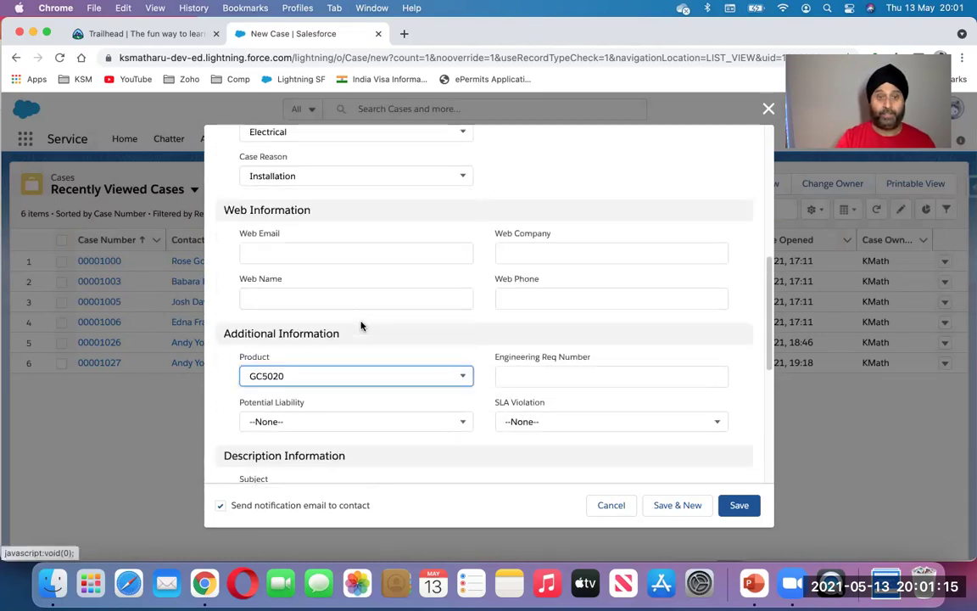
{"action": "scroll", "coordinate": [428, 356], "scroll_direction": "down", "scroll_amount": 2}
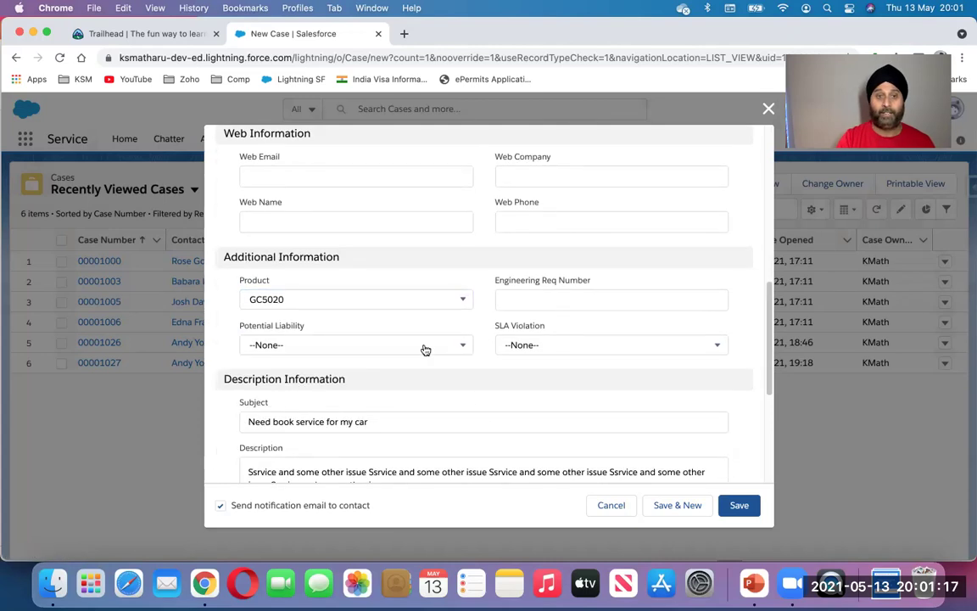
{"action": "left_click", "coordinate": [423, 349]}
{"action": "left_click", "coordinate": [353, 404]}
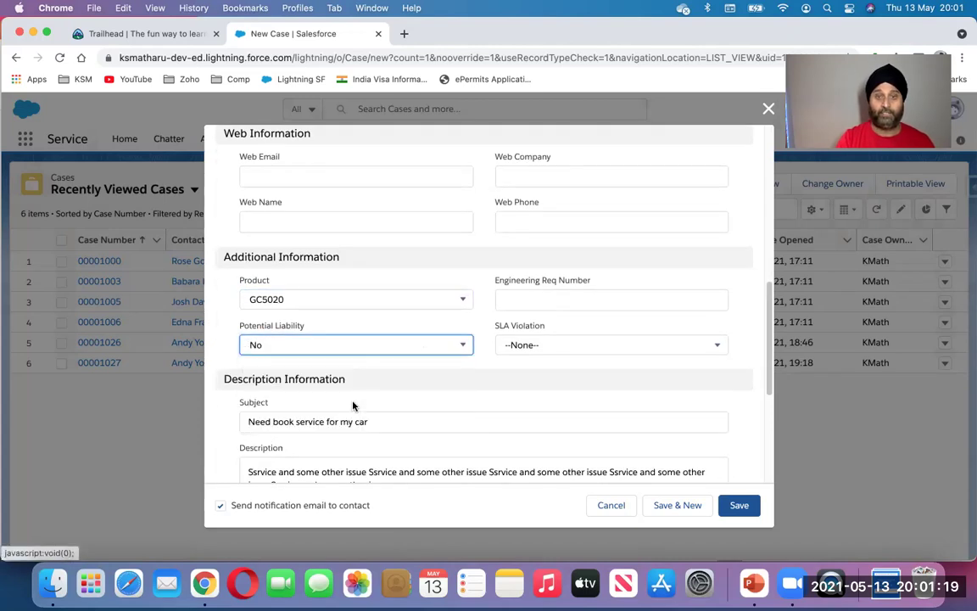
- Keep GC5020, set SLA Violation to Yes, and save the case as 00001028
{"action": "left_click", "coordinate": [431, 302]}
{"action": "scroll", "coordinate": [431, 391], "scroll_direction": "down", "scroll_amount": 2}
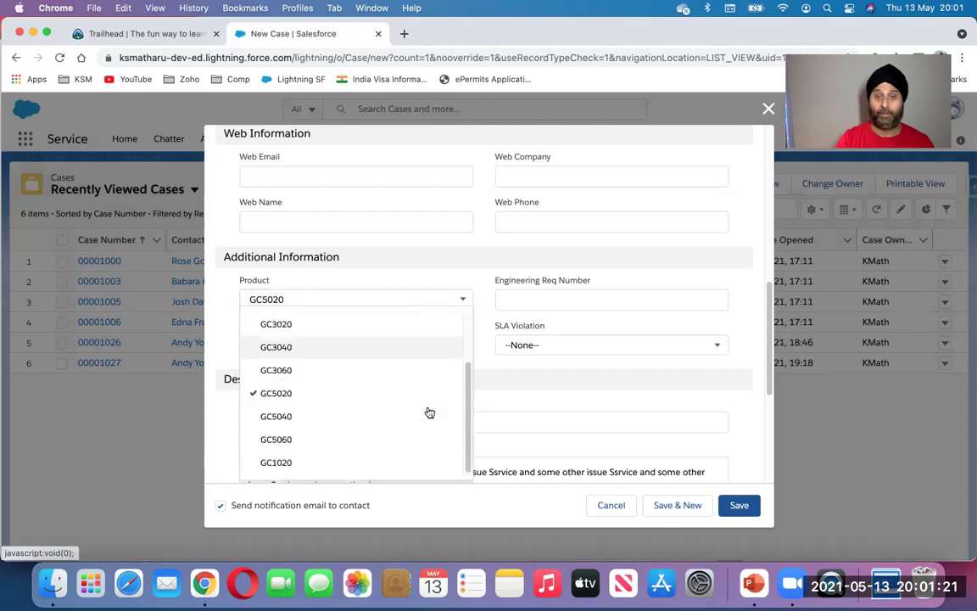
{"action": "left_click", "coordinate": [445, 239]}
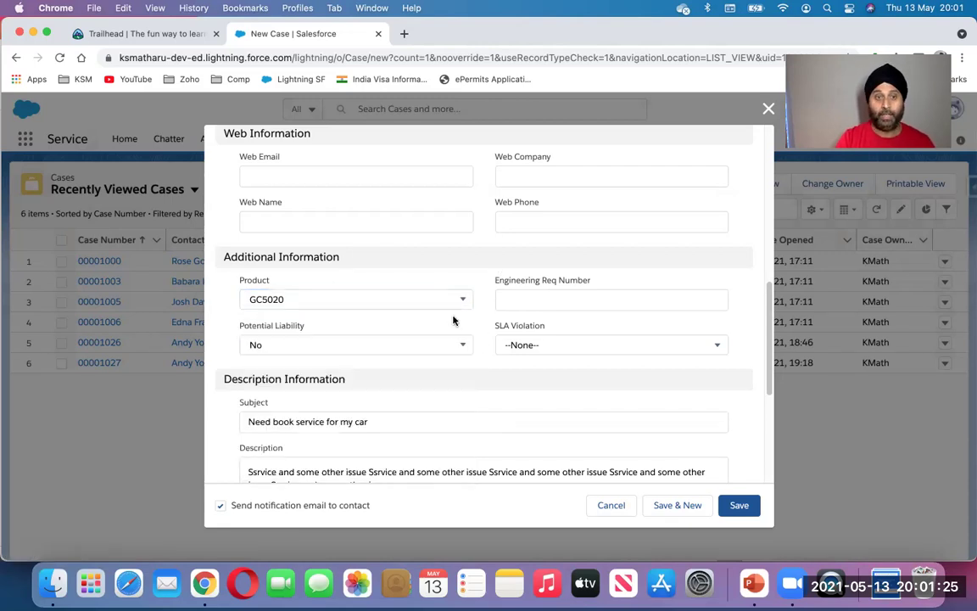
{"action": "left_click", "coordinate": [505, 346]}
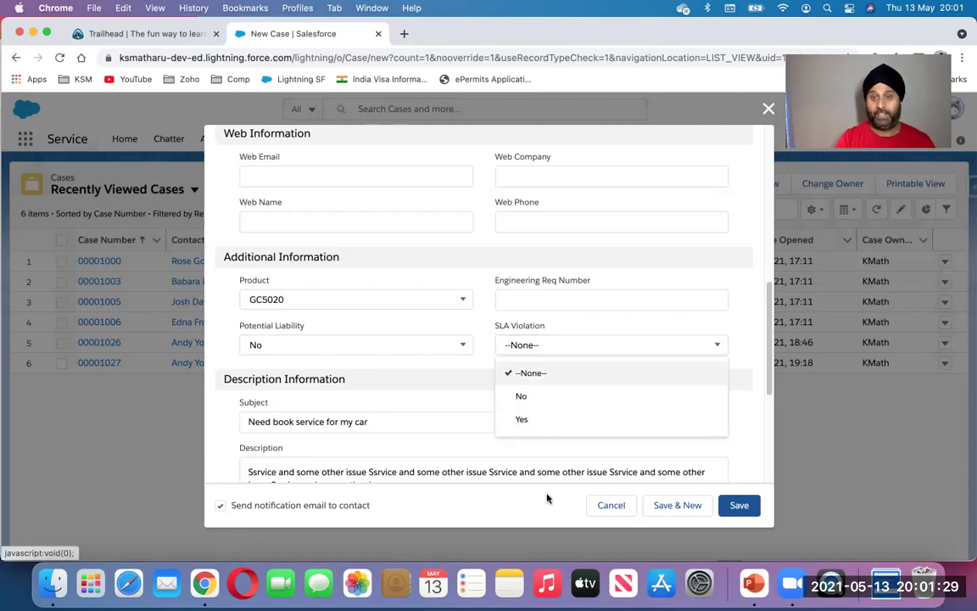
{"action": "left_click", "coordinate": [524, 420]}
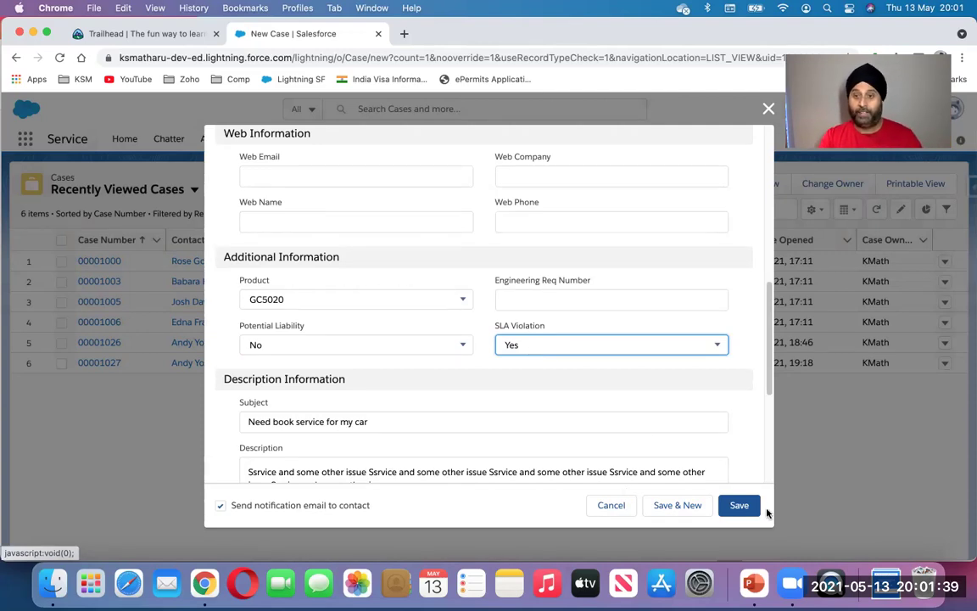
{"action": "left_click", "coordinate": [740, 507]}
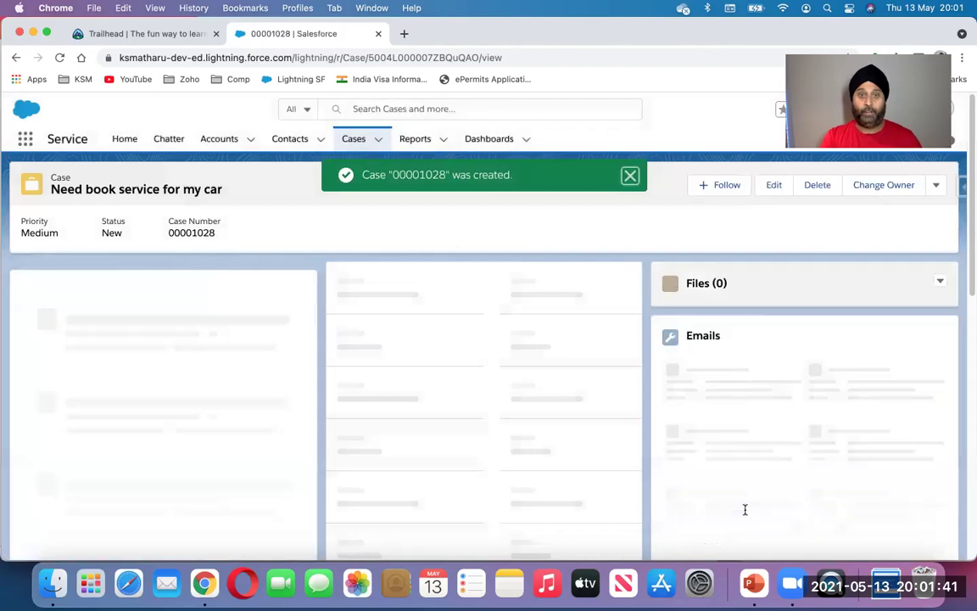
{"action": "double_click", "coordinate": [410, 176]}
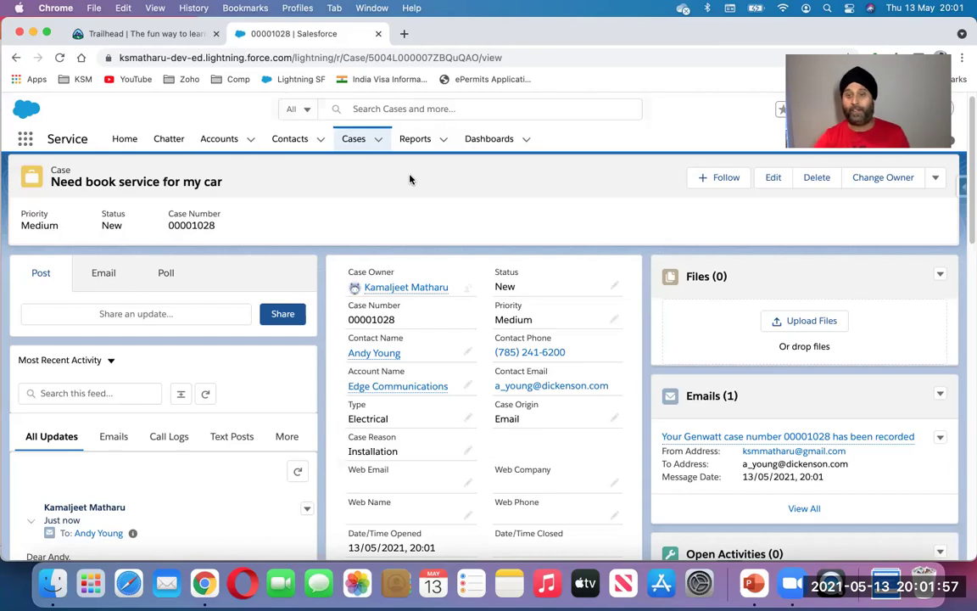
{"action": "scroll", "coordinate": [410, 179], "scroll_direction": "down", "scroll_amount": 5}
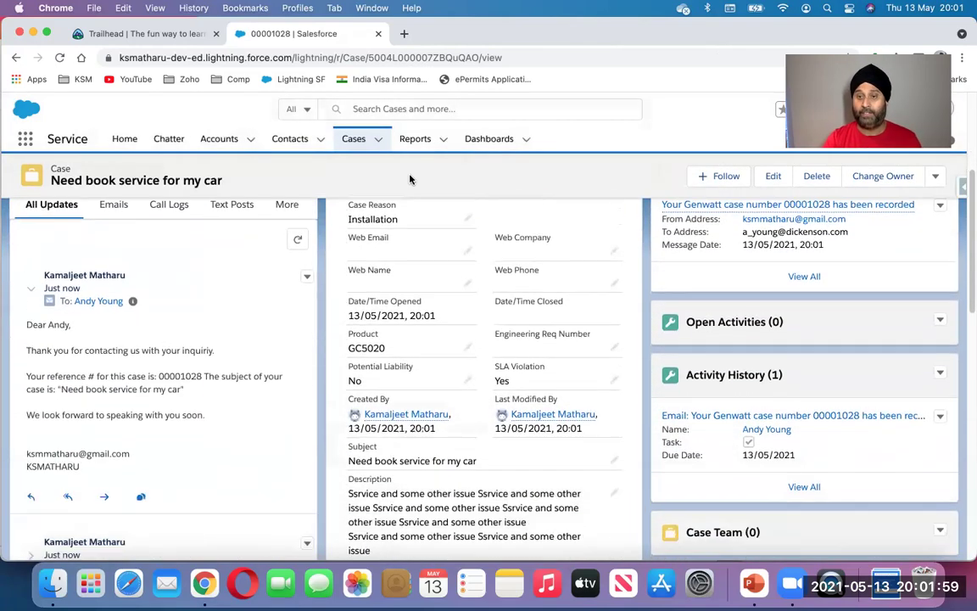
{"action": "scroll", "coordinate": [410, 178], "scroll_direction": "down", "scroll_amount": 4}
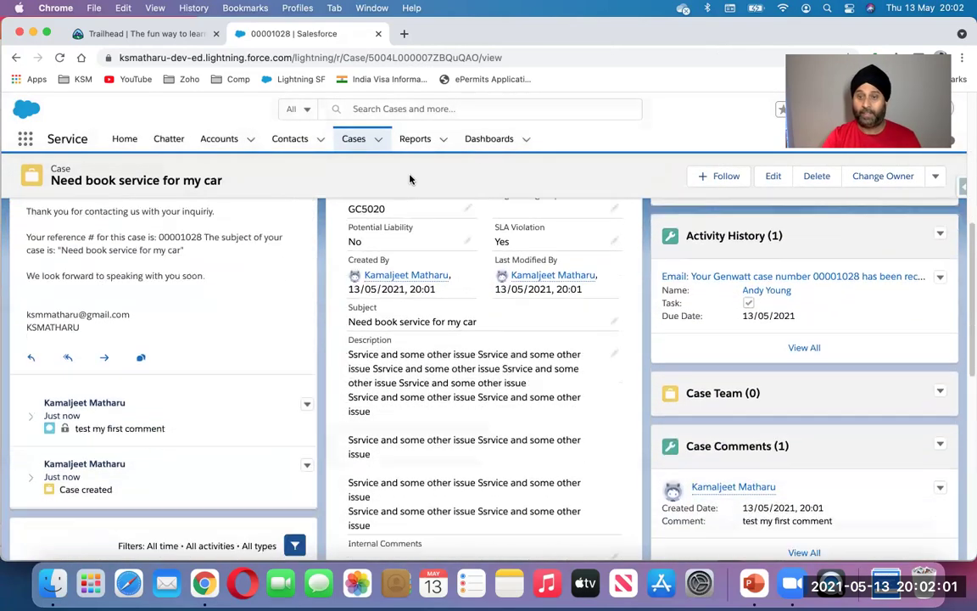
{"action": "scroll", "coordinate": [410, 178], "scroll_direction": "down", "scroll_amount": 1}
{"action": "scroll", "coordinate": [410, 180], "scroll_direction": "up", "scroll_amount": 5}
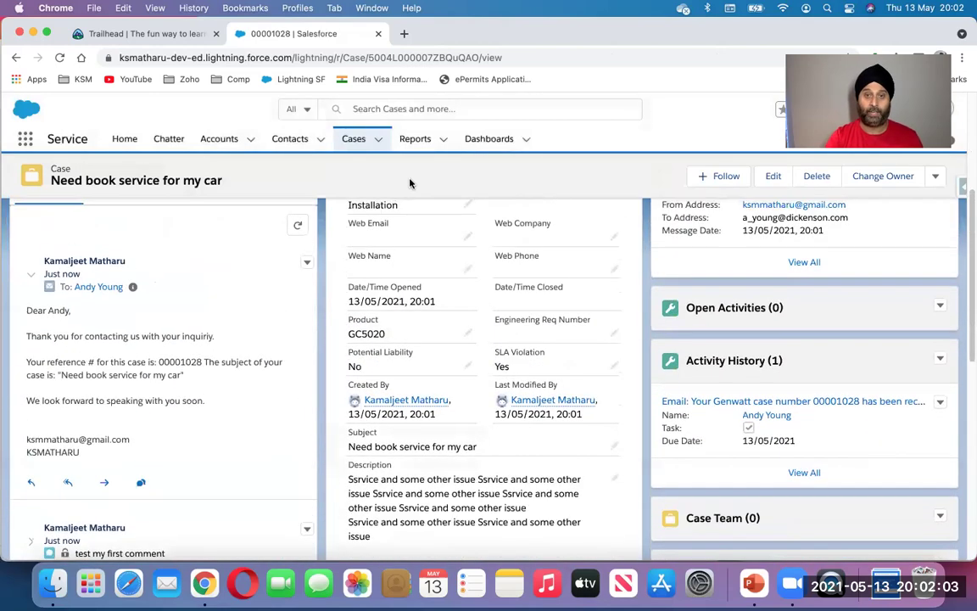
{"action": "scroll", "coordinate": [425, 351], "scroll_direction": "down", "scroll_amount": 7}
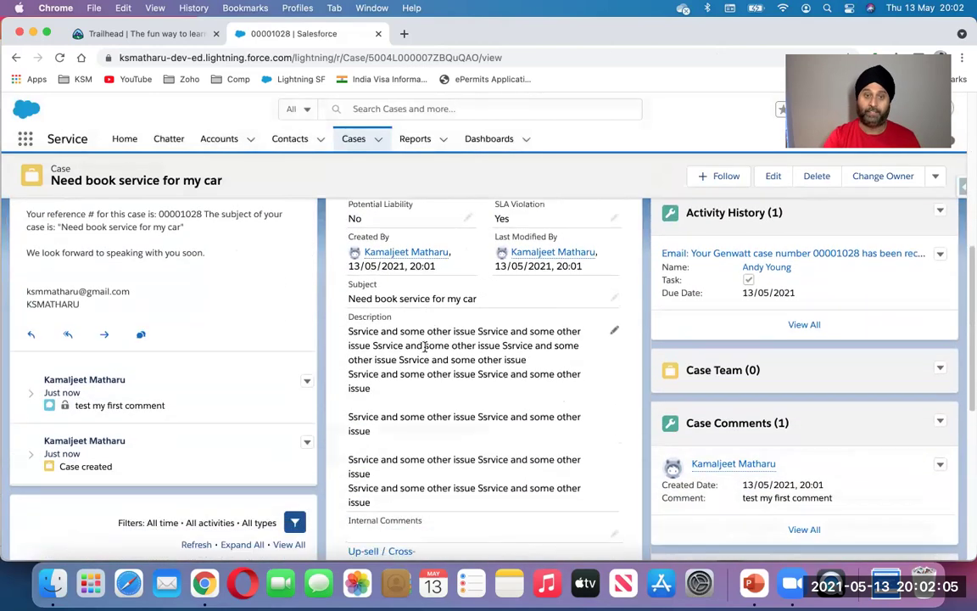
{"action": "scroll", "coordinate": [425, 351], "scroll_direction": "up", "scroll_amount": 1}
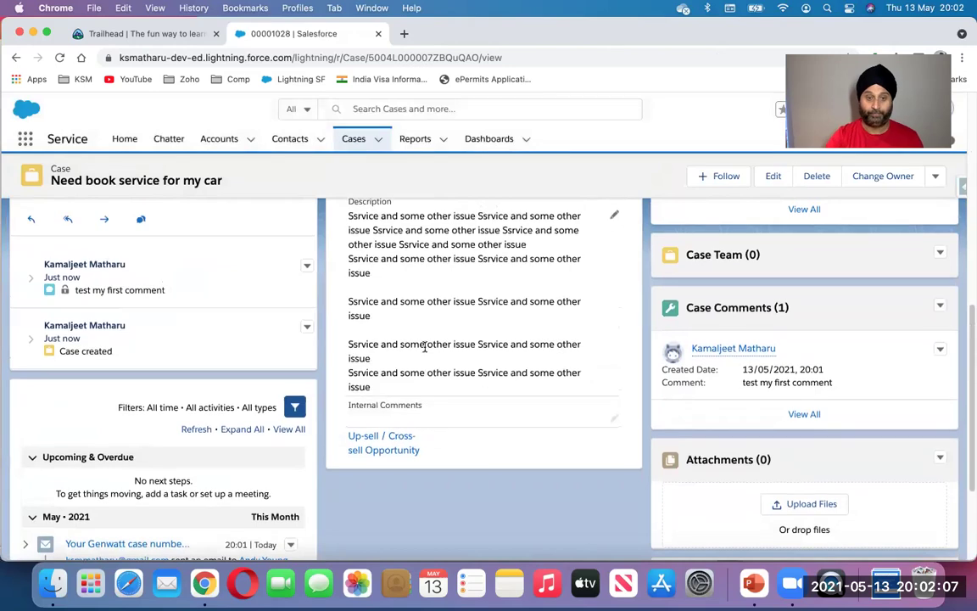
{"action": "scroll", "coordinate": [425, 350], "scroll_direction": "down", "scroll_amount": 3}
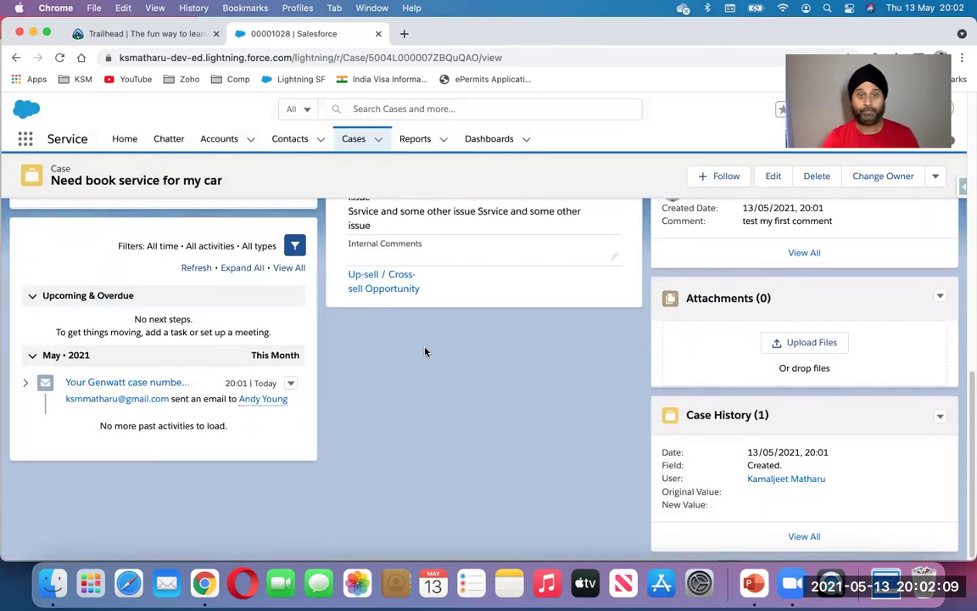
{"action": "scroll", "coordinate": [425, 351], "scroll_direction": "up", "scroll_amount": 10}
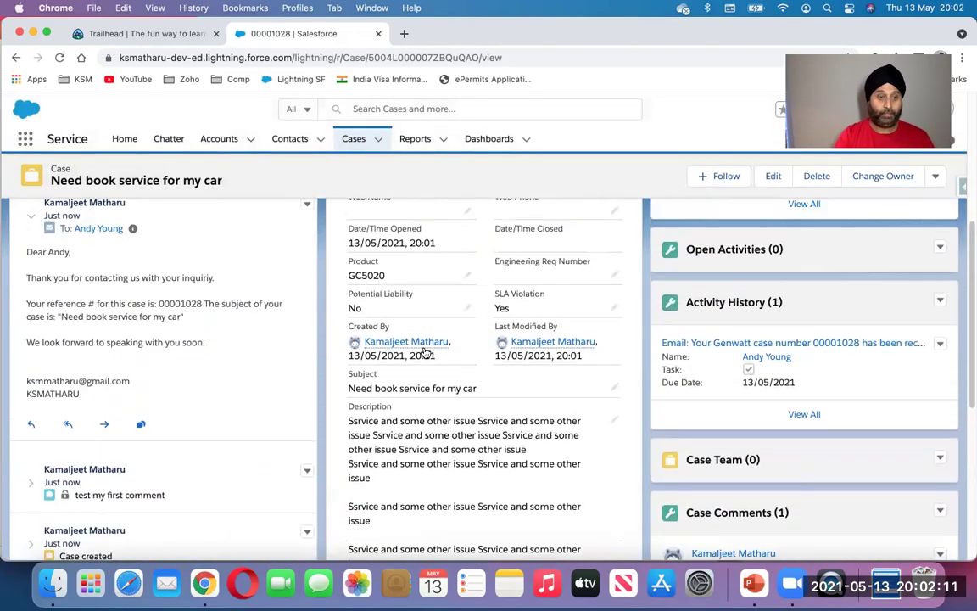
{"action": "scroll", "coordinate": [426, 351], "scroll_direction": "up", "scroll_amount": 5}
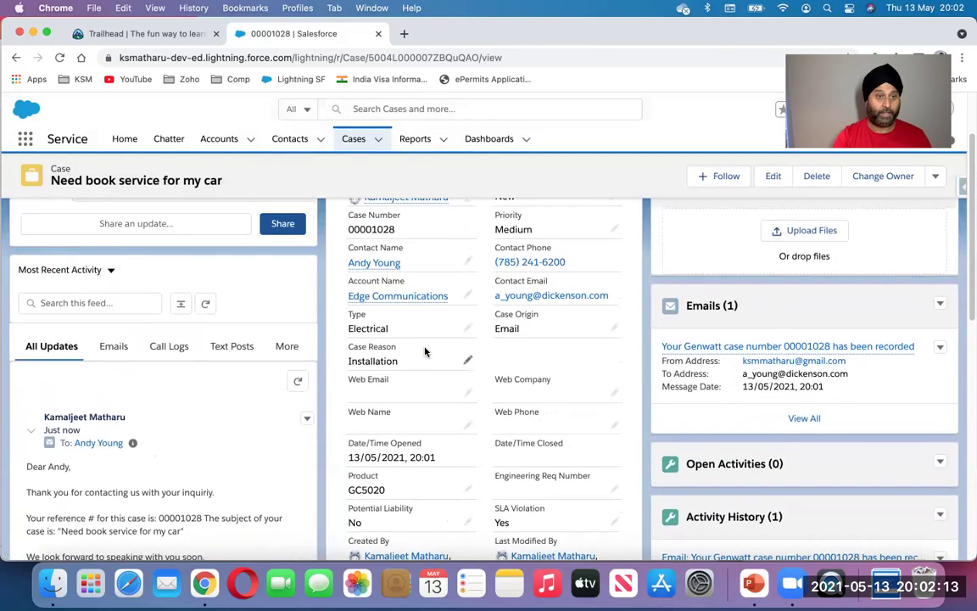
{"action": "scroll", "coordinate": [155, 441], "scroll_direction": "down", "scroll_amount": 1}
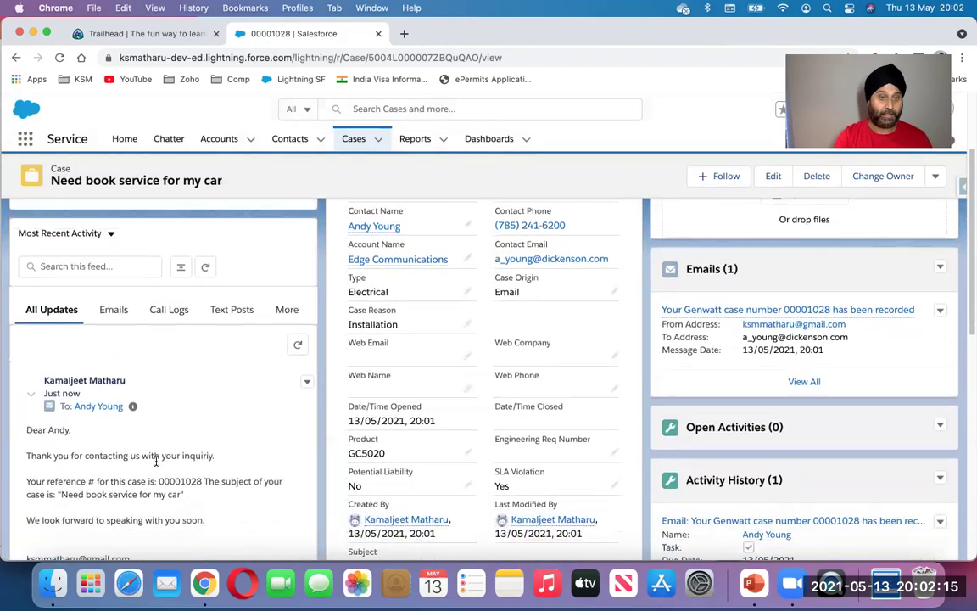
{"action": "scroll", "coordinate": [158, 465], "scroll_direction": "up", "scroll_amount": 2}
{"action": "scroll", "coordinate": [158, 465], "scroll_direction": "up", "scroll_amount": 2}
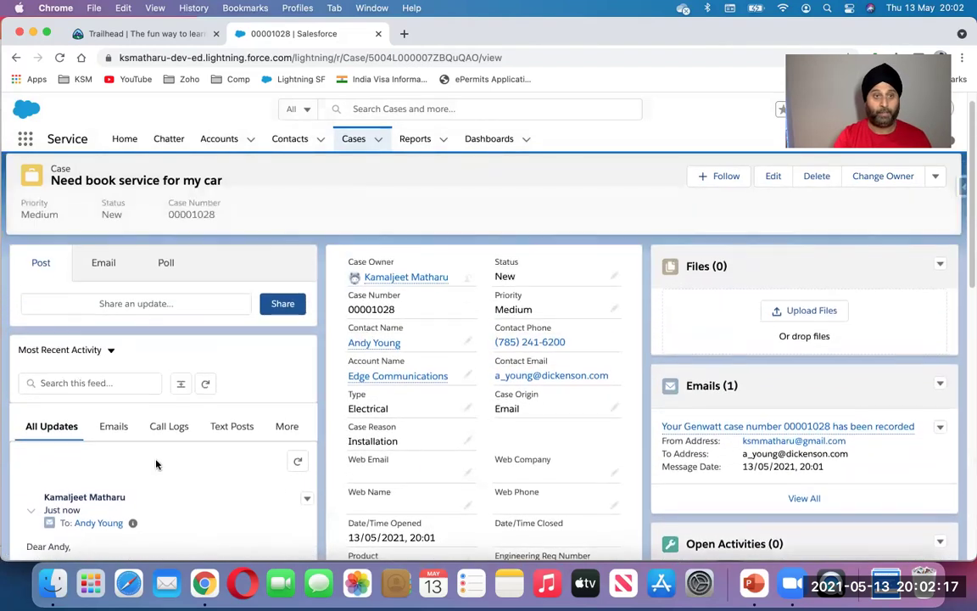
- Filter the case feed to Emails and review the 'Need book service for my car' email
{"action": "left_click", "coordinate": [112, 429]}
{"action": "scroll", "coordinate": [112, 428], "scroll_direction": "down", "scroll_amount": 5}
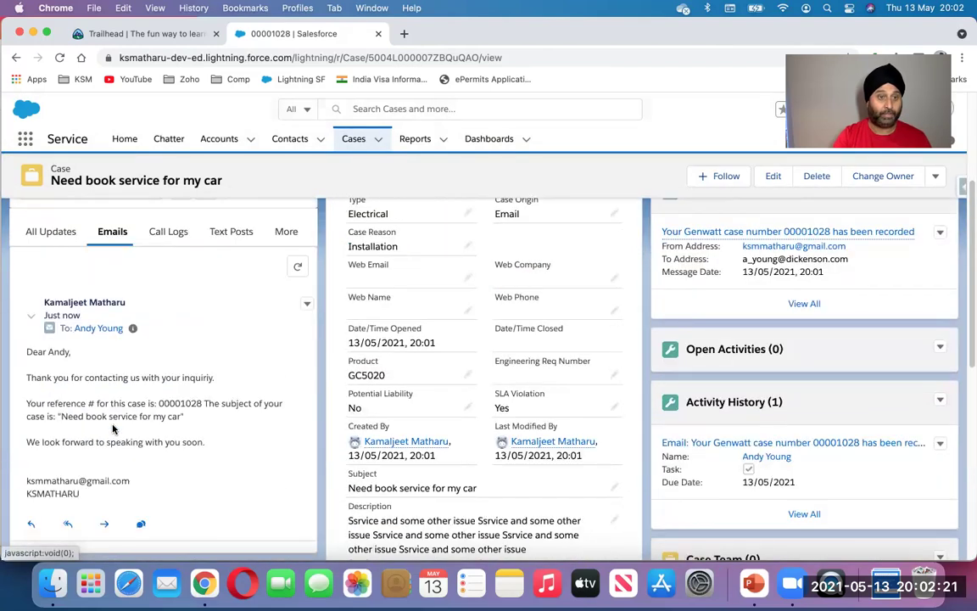
{"action": "scroll", "coordinate": [111, 427], "scroll_direction": "down", "scroll_amount": 1}
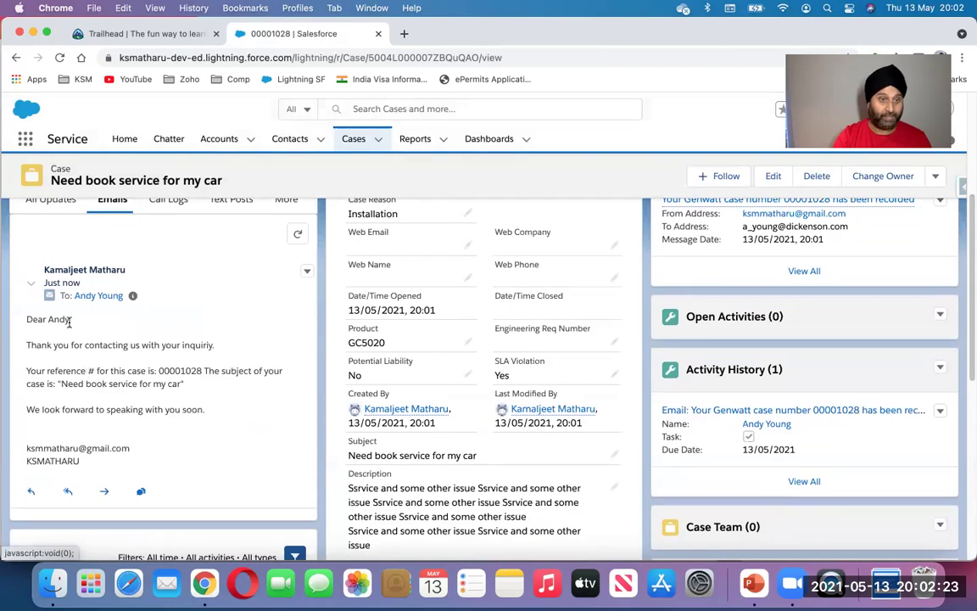
{"action": "scroll", "coordinate": [102, 390], "scroll_direction": "up", "scroll_amount": 1}
{"action": "scroll", "coordinate": [97, 425], "scroll_direction": "down", "scroll_amount": 1}
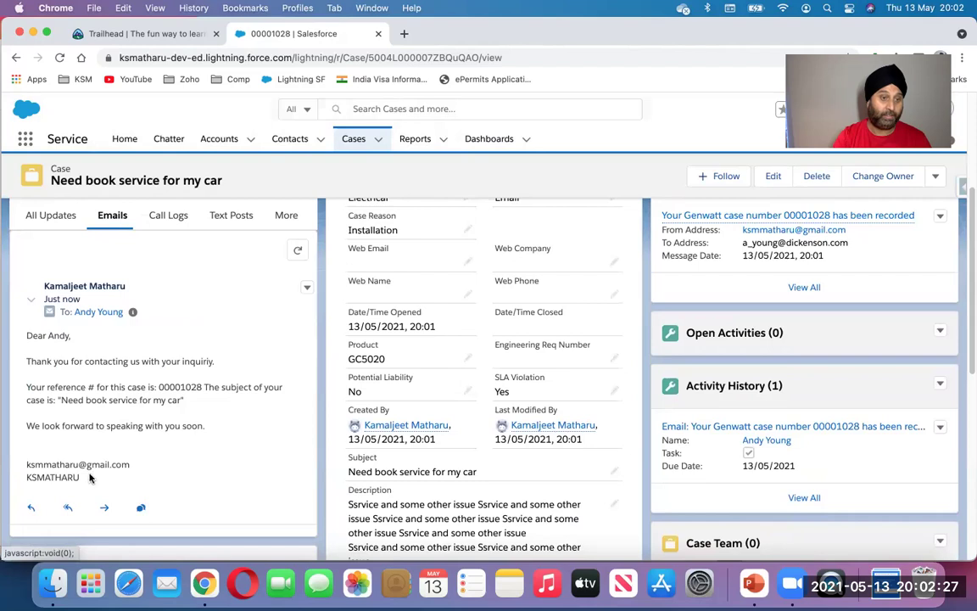
{"action": "left_click_drag", "start_coordinate": [33, 362], "coordinate": [107, 318]}
{"action": "scroll", "coordinate": [108, 318], "scroll_direction": "up", "scroll_amount": 2}
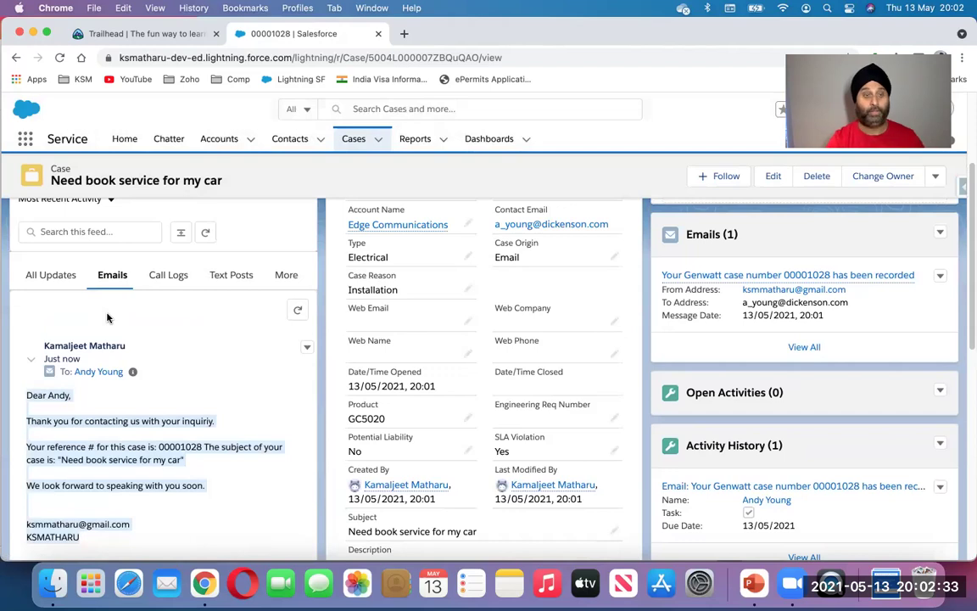
{"action": "scroll", "coordinate": [106, 317], "scroll_direction": "up", "scroll_amount": 5}
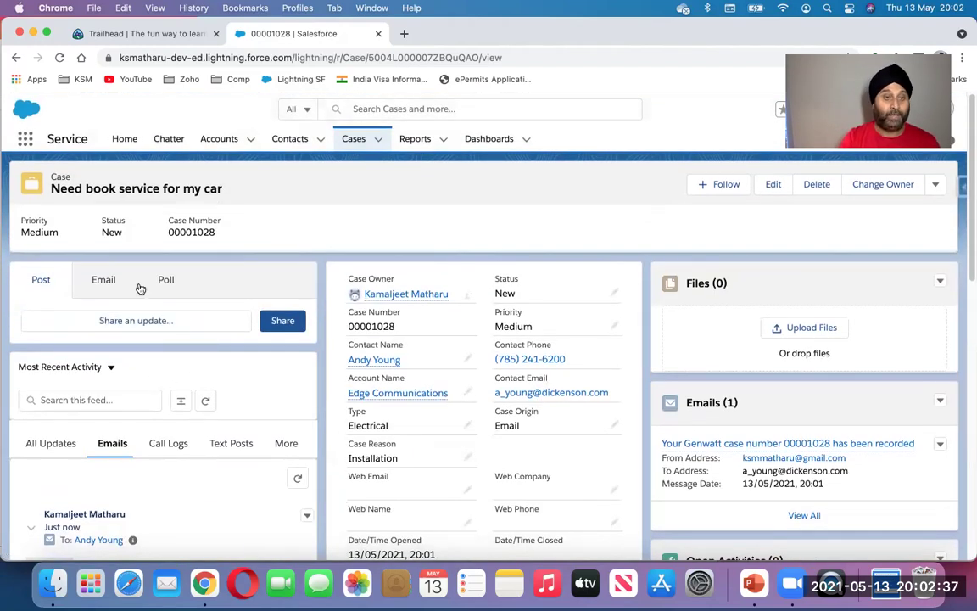
{"action": "left_click", "coordinate": [246, 320]}
{"action": "type", "text": "I"}
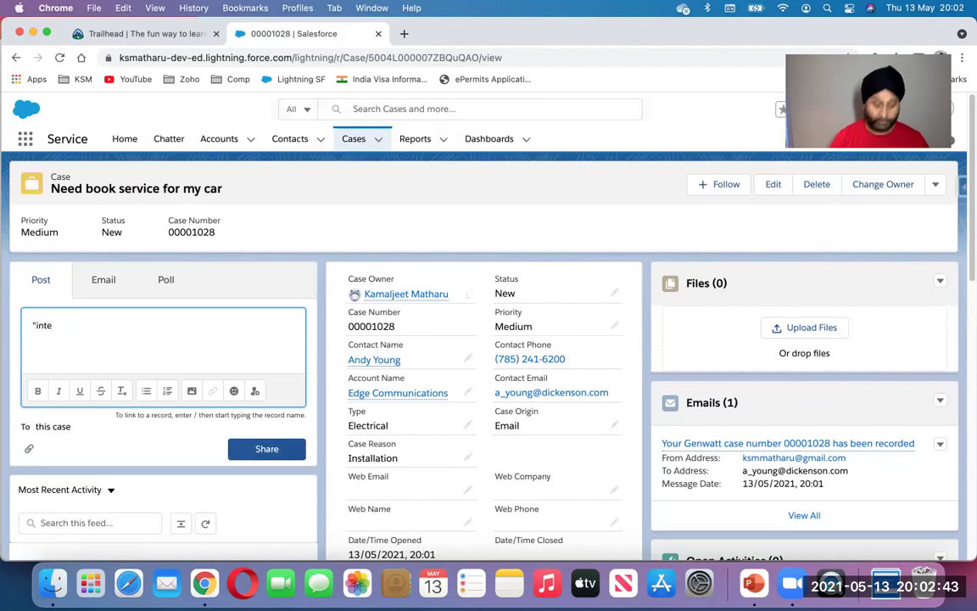
{"action": "key", "text": "BackSpace"}
{"action": "key", "text": "BackSpace"}
{"action": "key", "text": "BackSpace"}
{"action": "key", "text": "BackSpace"}
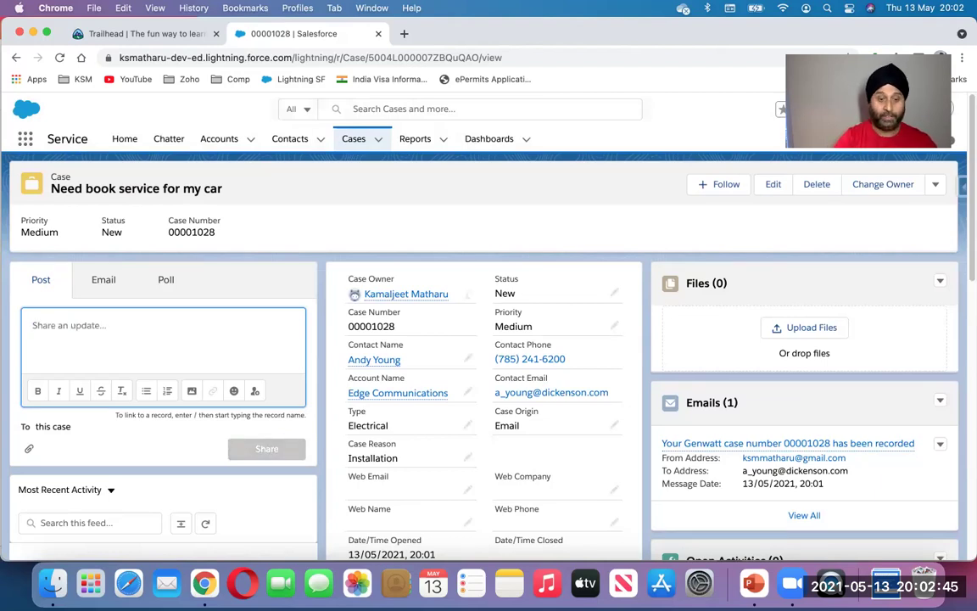
{"action": "type", "text": "@"}
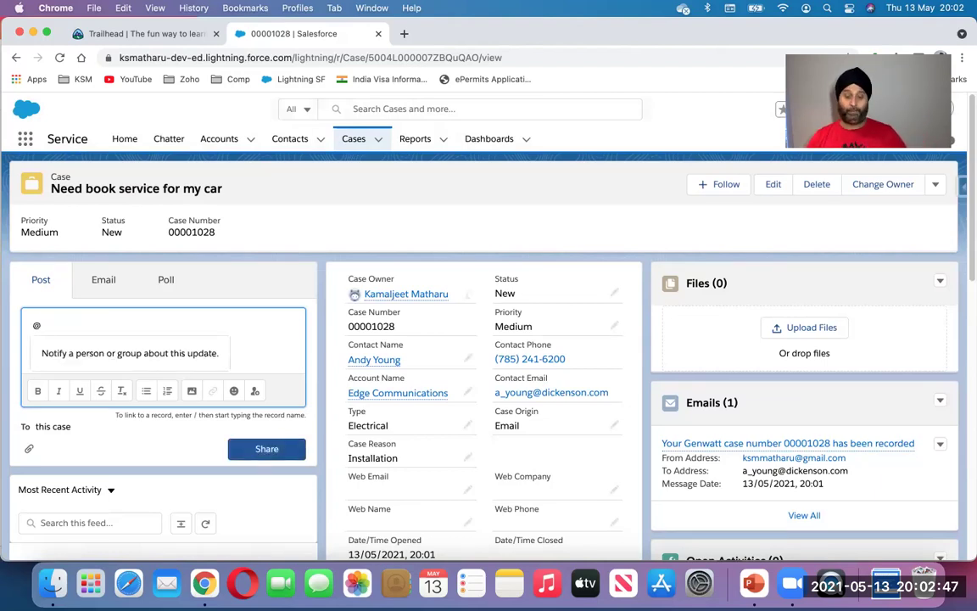
{"action": "type", "text": "inter"}
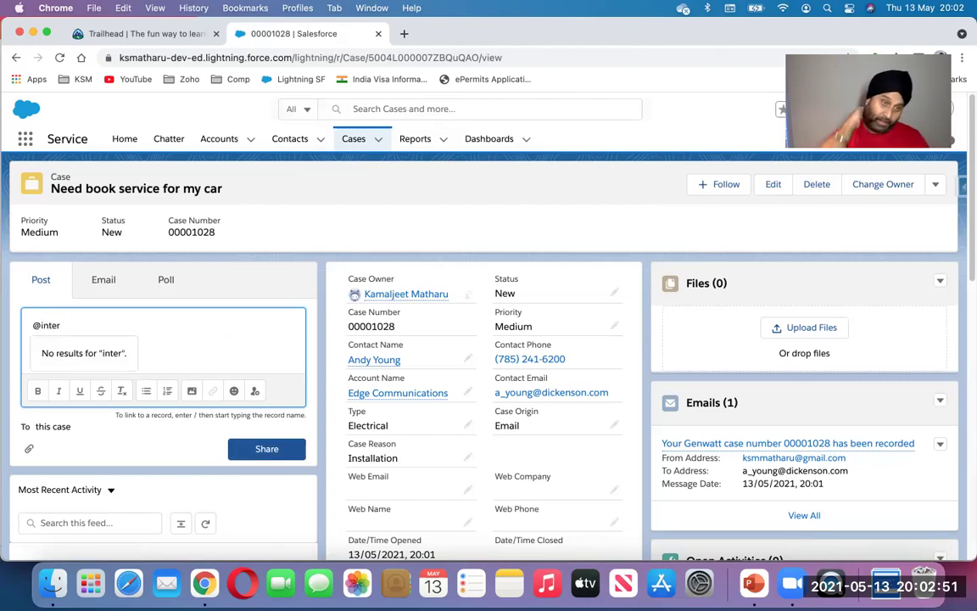
{"action": "key", "text": "BackSpace"}
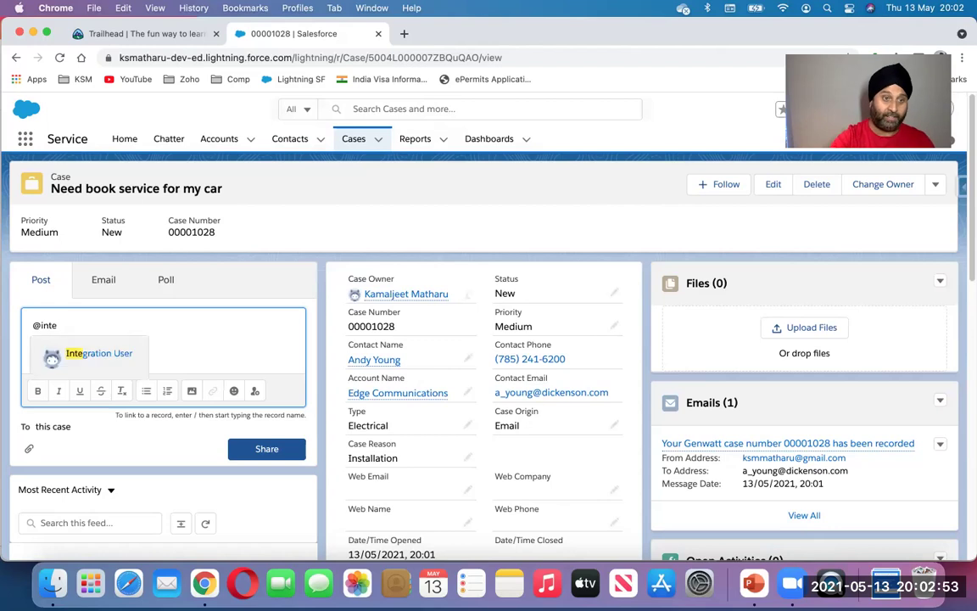
{"action": "left_click", "coordinate": [109, 353]}
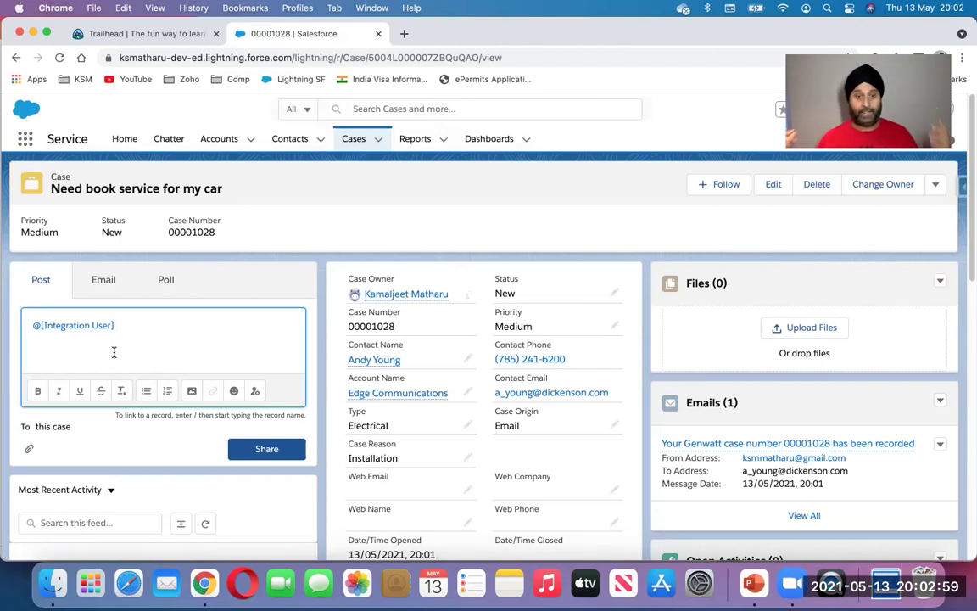
{"action": "type", "text": "- open a ca"}
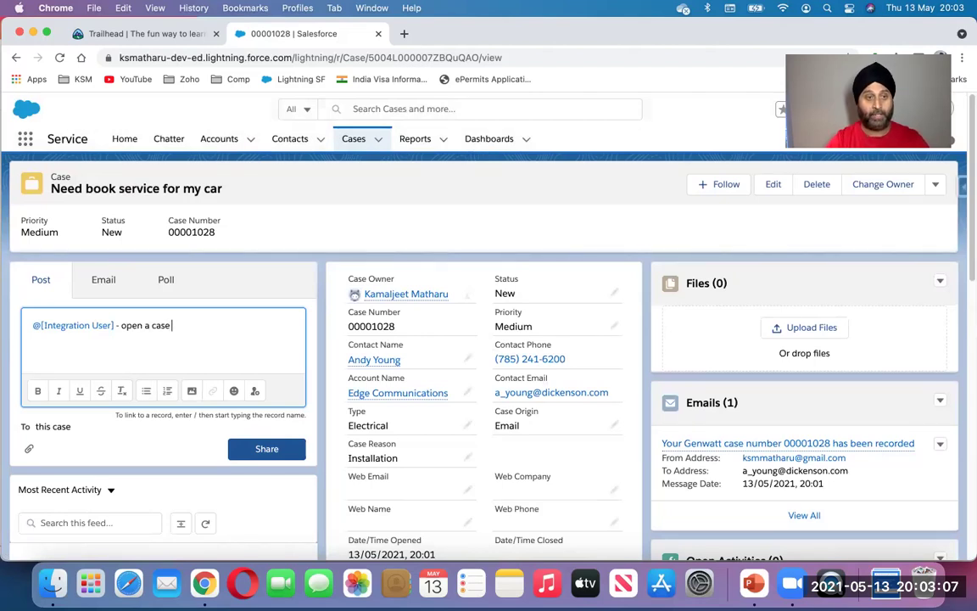
{"action": "type", "text": "se"}
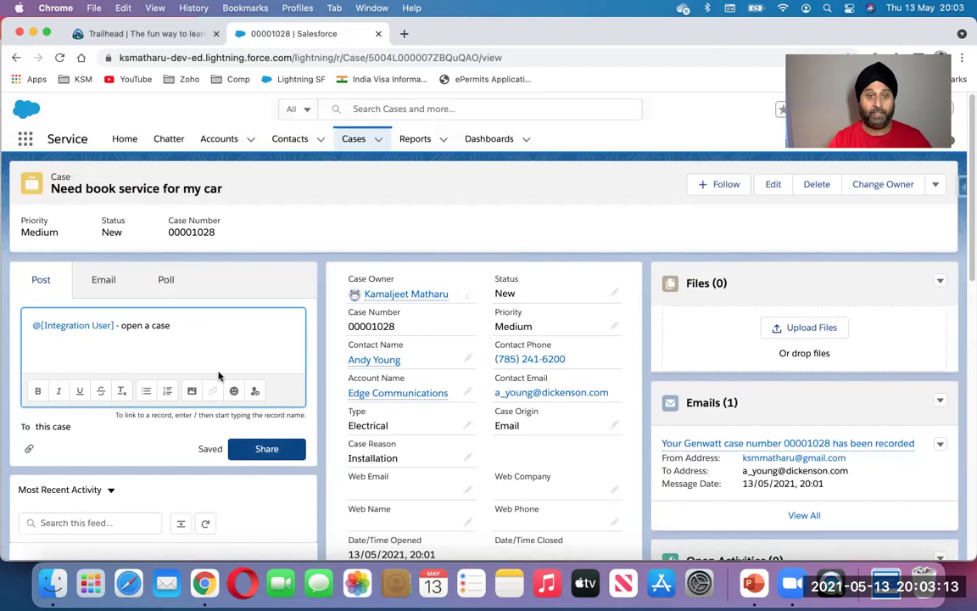
{"action": "type", "text": "1028"}
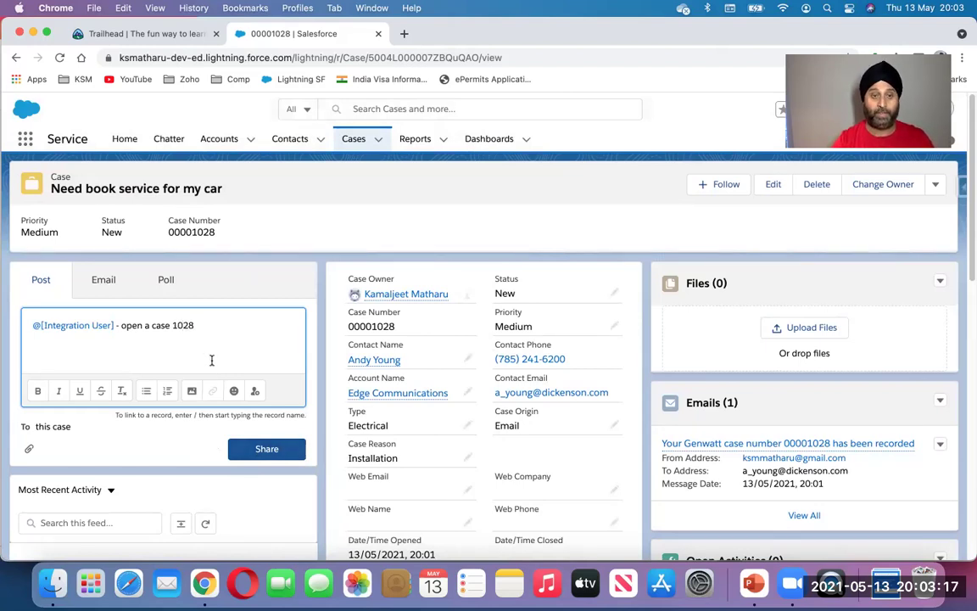
{"action": "left_click", "coordinate": [269, 449]}
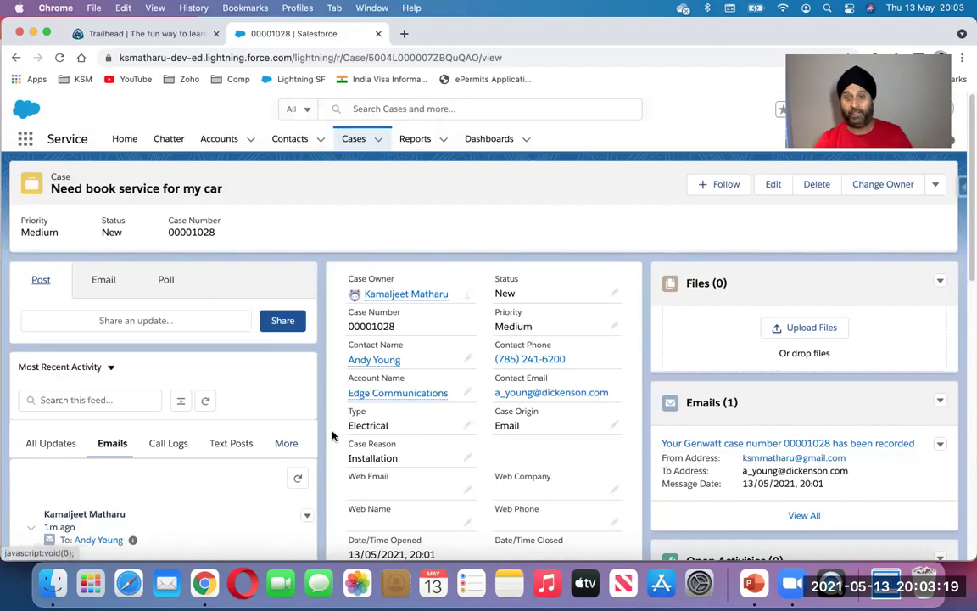
- Start an email from the case and choose Insert a template
{"action": "left_click", "coordinate": [103, 280]}
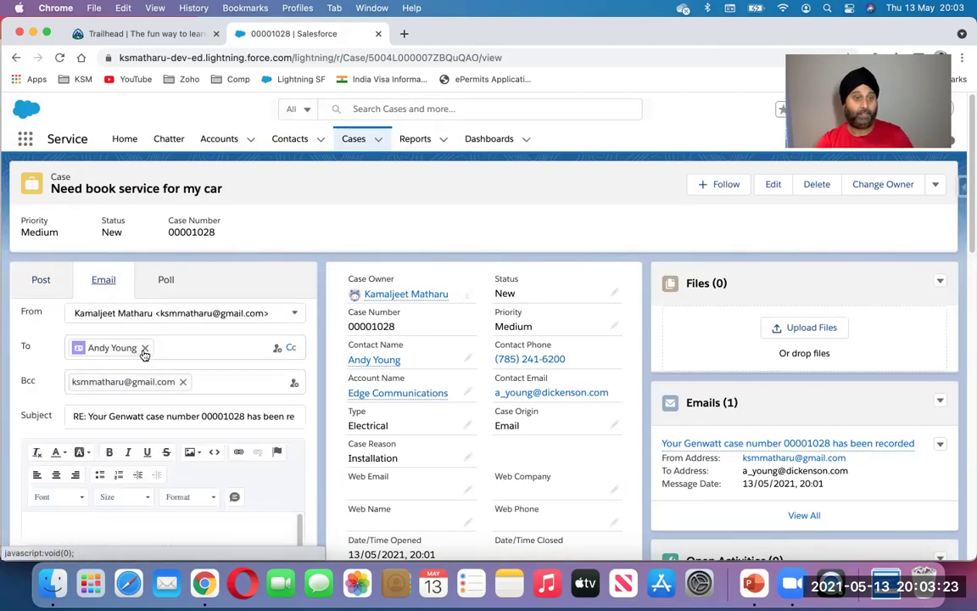
{"action": "scroll", "coordinate": [151, 385], "scroll_direction": "down", "scroll_amount": 10}
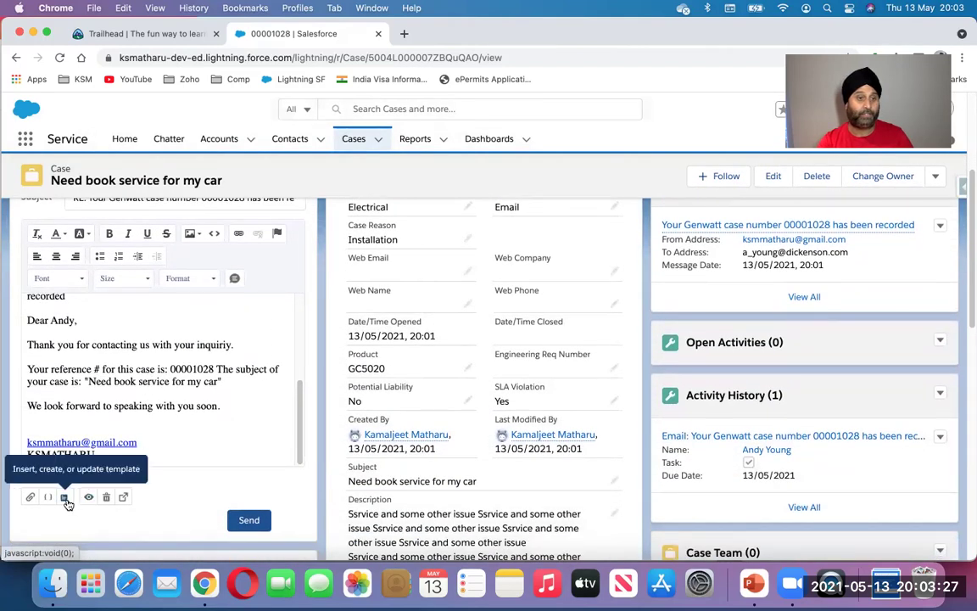
{"action": "left_click", "coordinate": [64, 496]}
{"action": "left_click", "coordinate": [85, 361]}
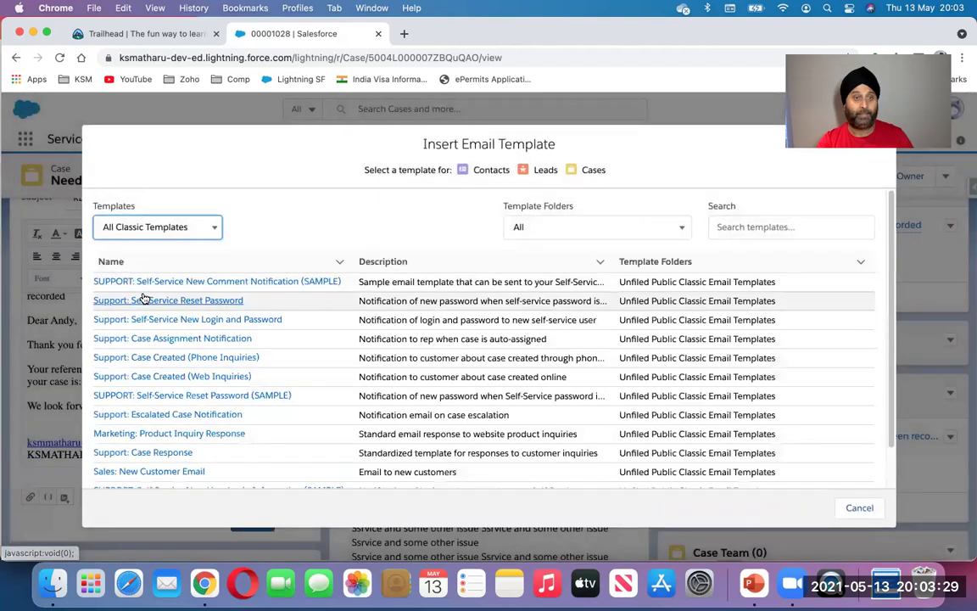
{"action": "scroll", "coordinate": [190, 373], "scroll_direction": "down", "scroll_amount": 2}
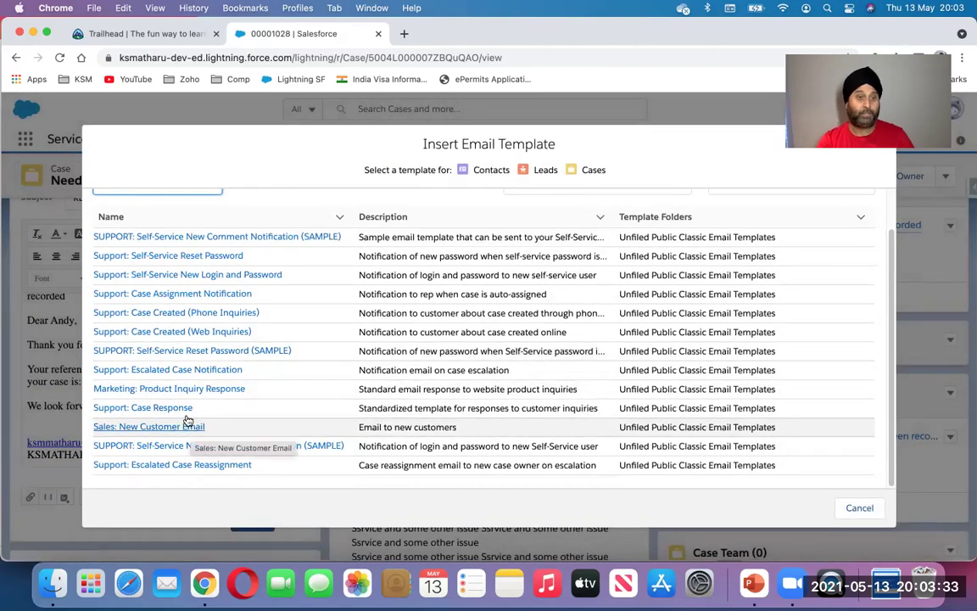
{"action": "scroll", "coordinate": [187, 420], "scroll_direction": "up", "scroll_amount": 1}
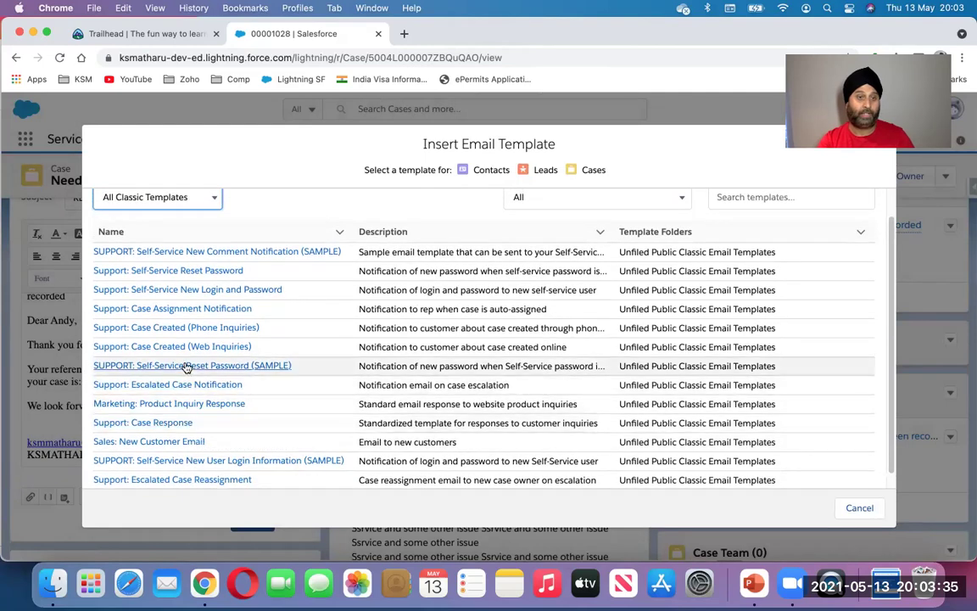
- Insert the Support: Case Assignment Notification template, review the email body, and send it
{"action": "left_click", "coordinate": [201, 311]}
{"action": "scroll", "coordinate": [218, 402], "scroll_direction": "down", "scroll_amount": 5}
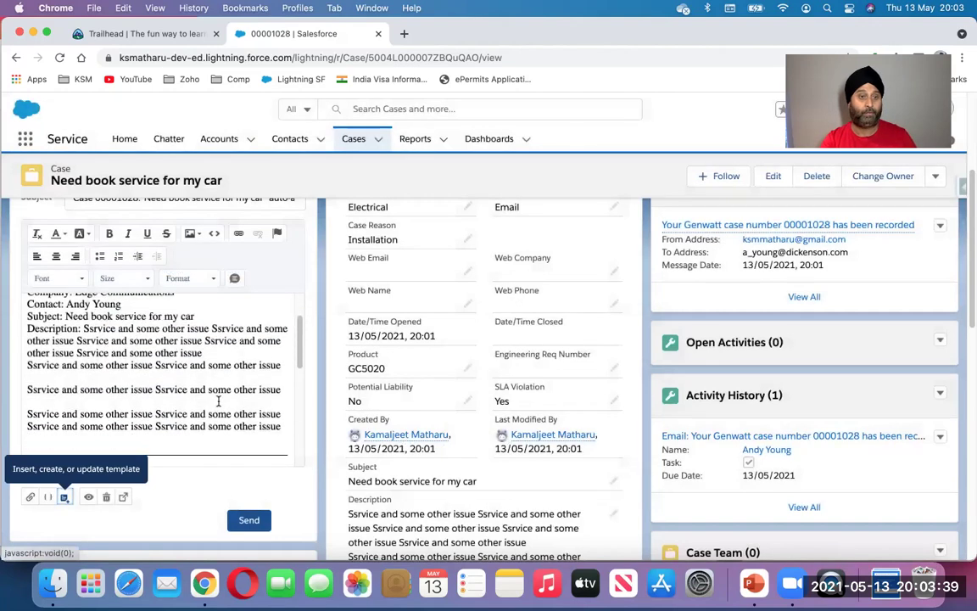
{"action": "scroll", "coordinate": [218, 404], "scroll_direction": "up", "scroll_amount": 2}
{"action": "scroll", "coordinate": [218, 402], "scroll_direction": "up", "scroll_amount": 3}
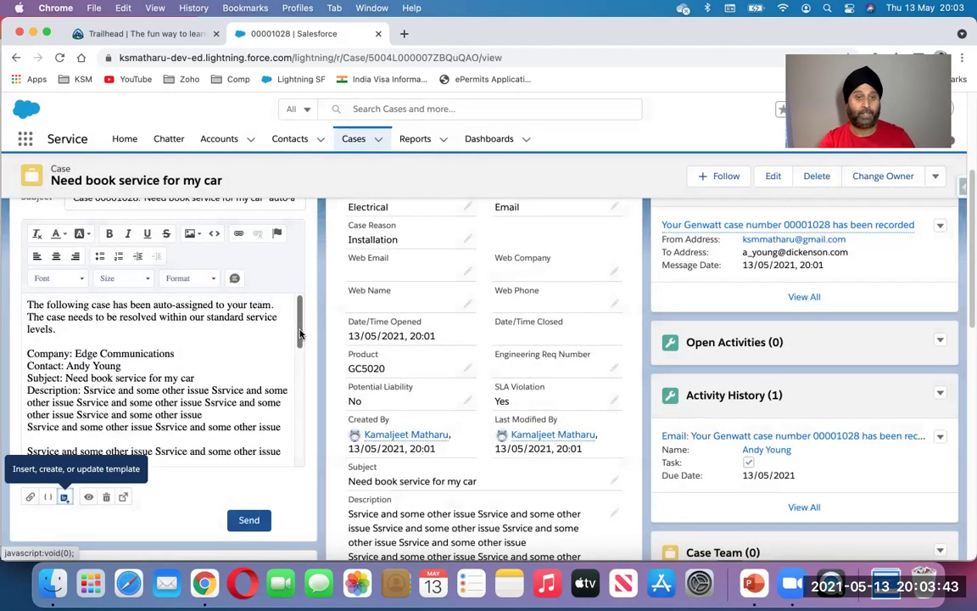
{"action": "left_click_drag", "start_coordinate": [299, 333], "coordinate": [305, 413]}
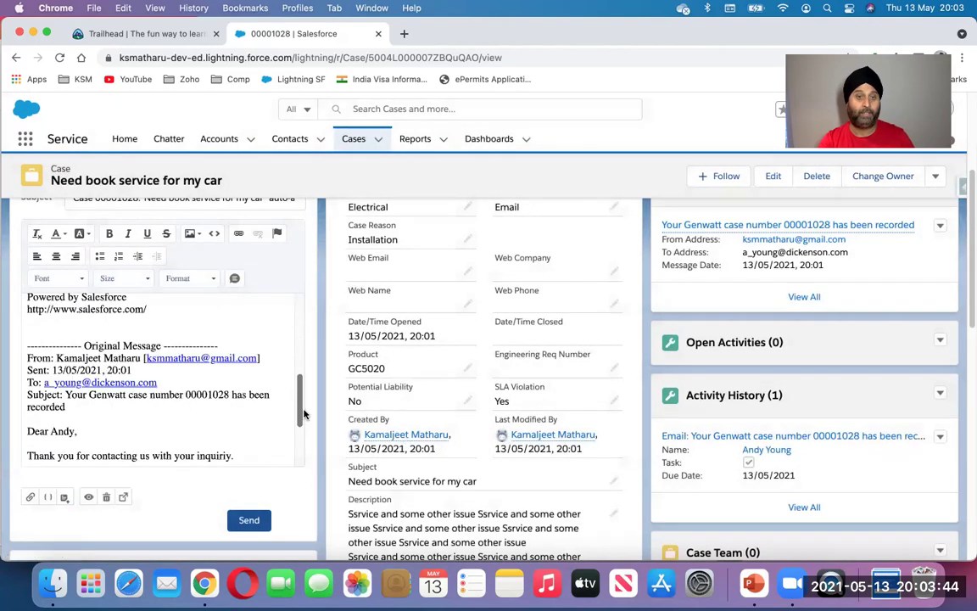
{"action": "left_click", "coordinate": [246, 521]}
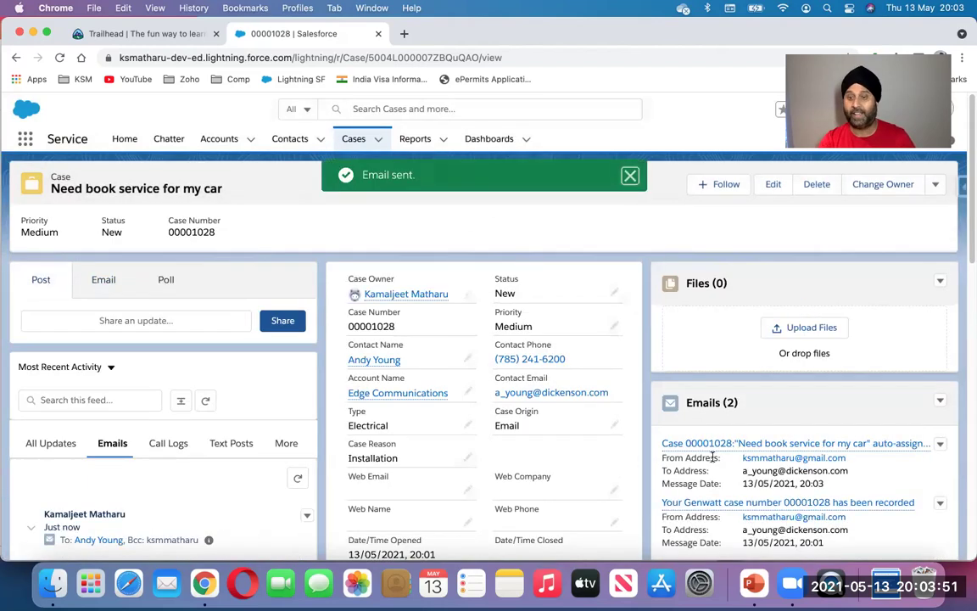
- Scroll down to Case Comments and choose New from its dropdown menu
{"action": "scroll", "coordinate": [713, 458], "scroll_direction": "down", "scroll_amount": 3}
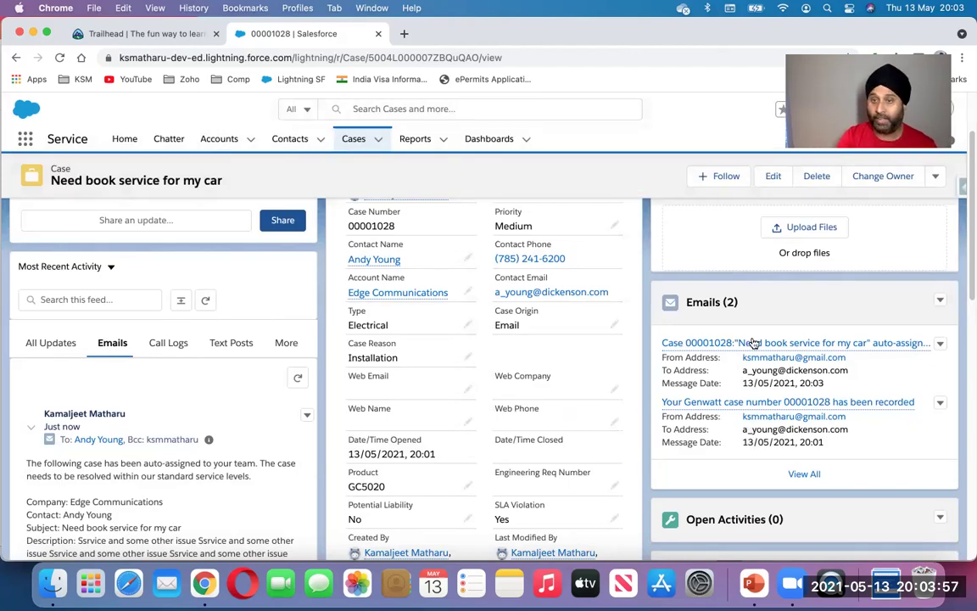
{"action": "scroll", "coordinate": [751, 373], "scroll_direction": "down", "scroll_amount": 3}
{"action": "scroll", "coordinate": [750, 326], "scroll_direction": "down", "scroll_amount": 1}
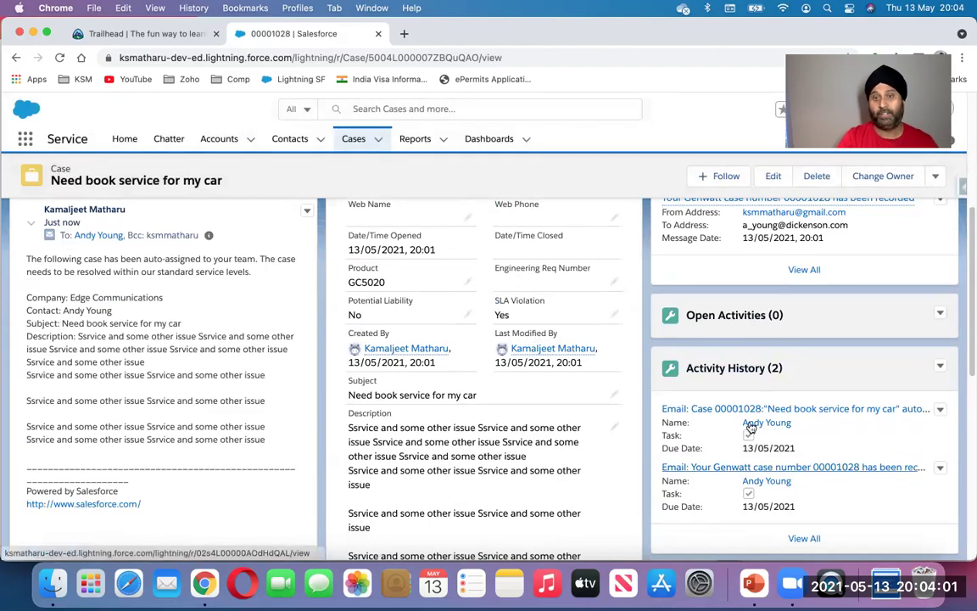
{"action": "scroll", "coordinate": [676, 478], "scroll_direction": "down", "scroll_amount": 1}
{"action": "scroll", "coordinate": [677, 477], "scroll_direction": "down", "scroll_amount": 3}
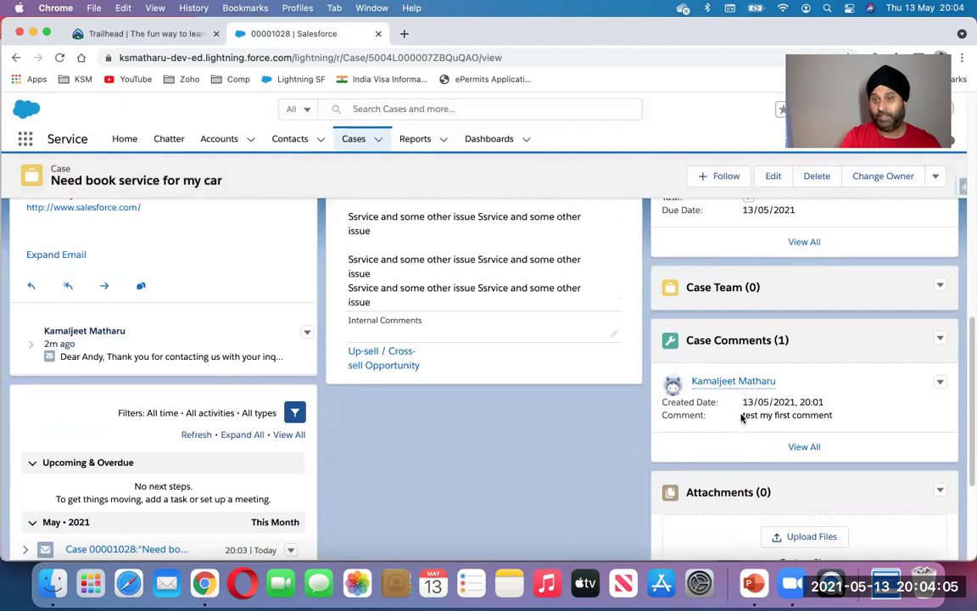
{"action": "left_click_drag", "start_coordinate": [741, 418], "coordinate": [840, 423]}
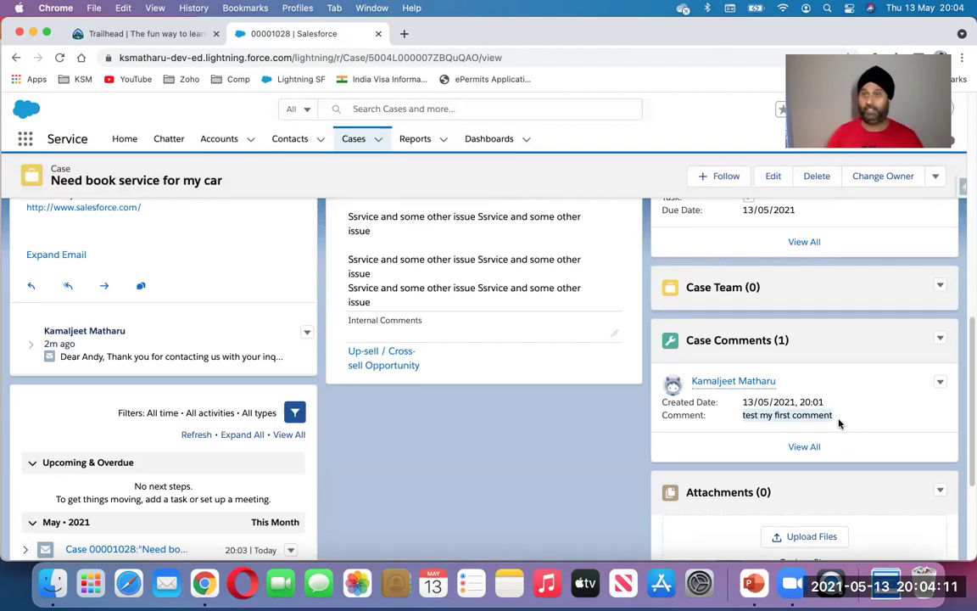
{"action": "left_click", "coordinate": [940, 384]}
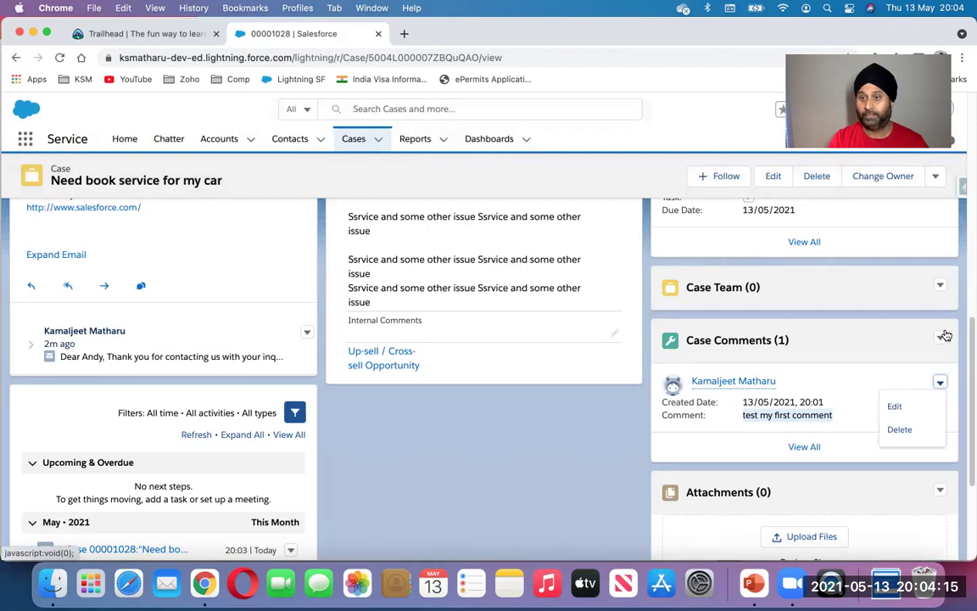
{"action": "left_click", "coordinate": [940, 339]}
- Save the case comment 'assigned to my team member' and check it under Case Comments
{"action": "left_click", "coordinate": [898, 363]}
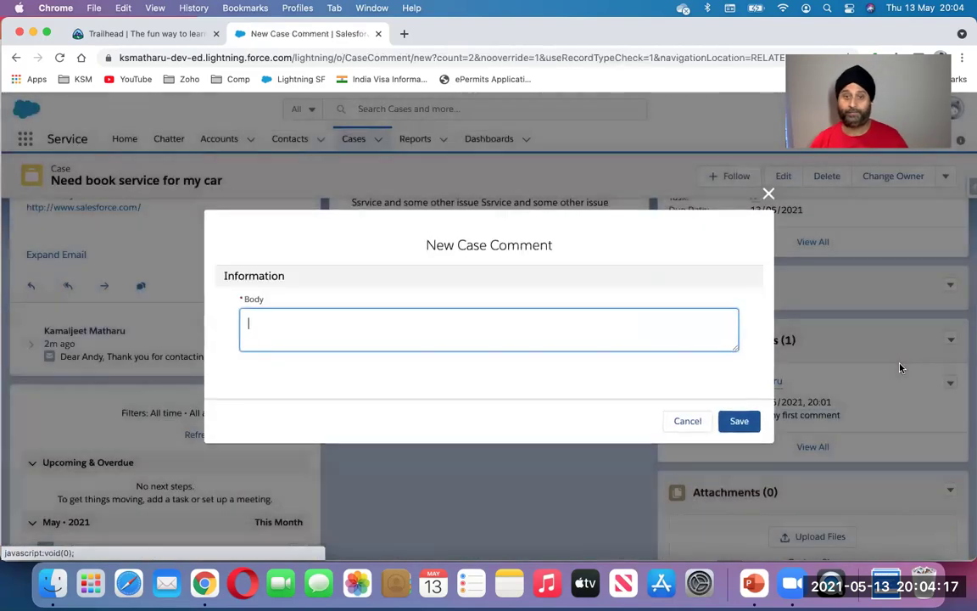
{"action": "type", "text": "assigned to my team memebr"}
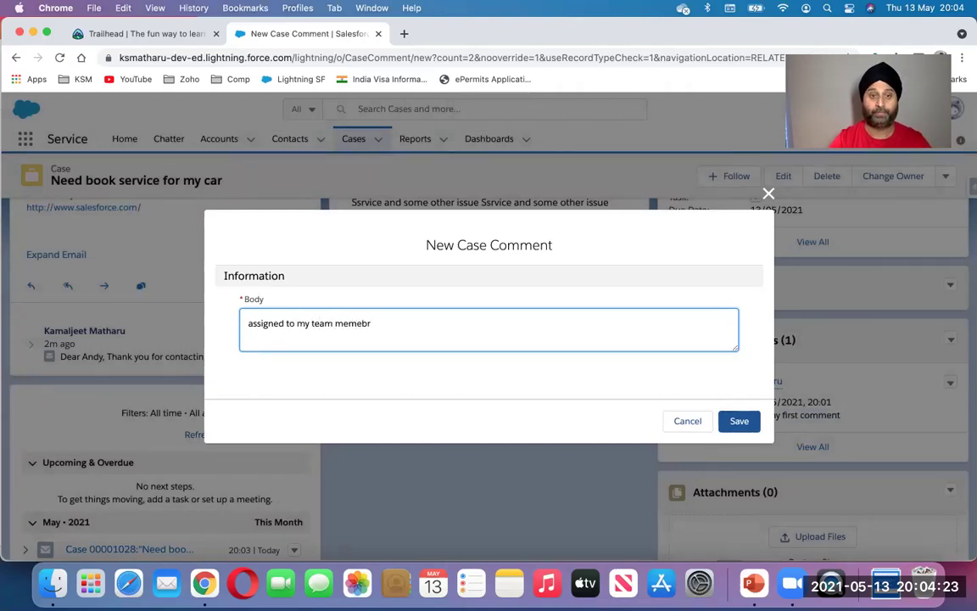
{"action": "key", "text": "BackSpace"}
{"action": "key", "text": "BackSpace"}
{"action": "key", "text": "BackSpace"}
{"action": "type", "text": "ber"}
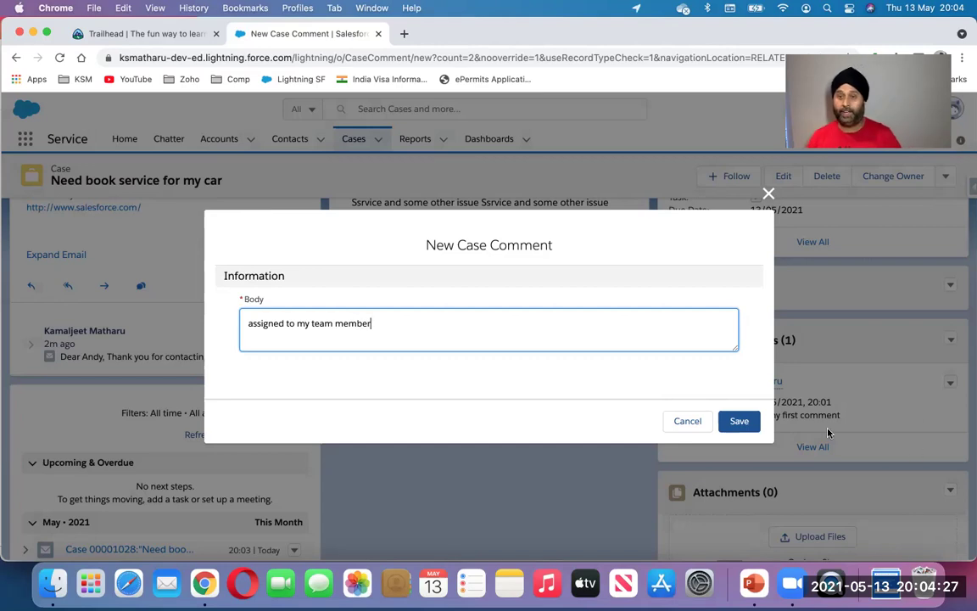
{"action": "left_click", "coordinate": [737, 421]}
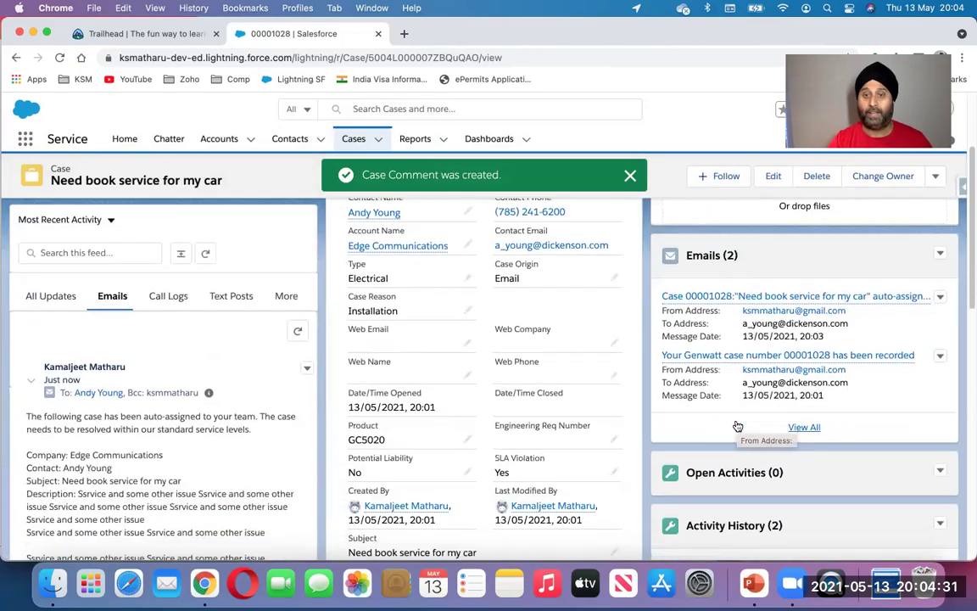
{"action": "scroll", "coordinate": [738, 426], "scroll_direction": "down", "scroll_amount": 10}
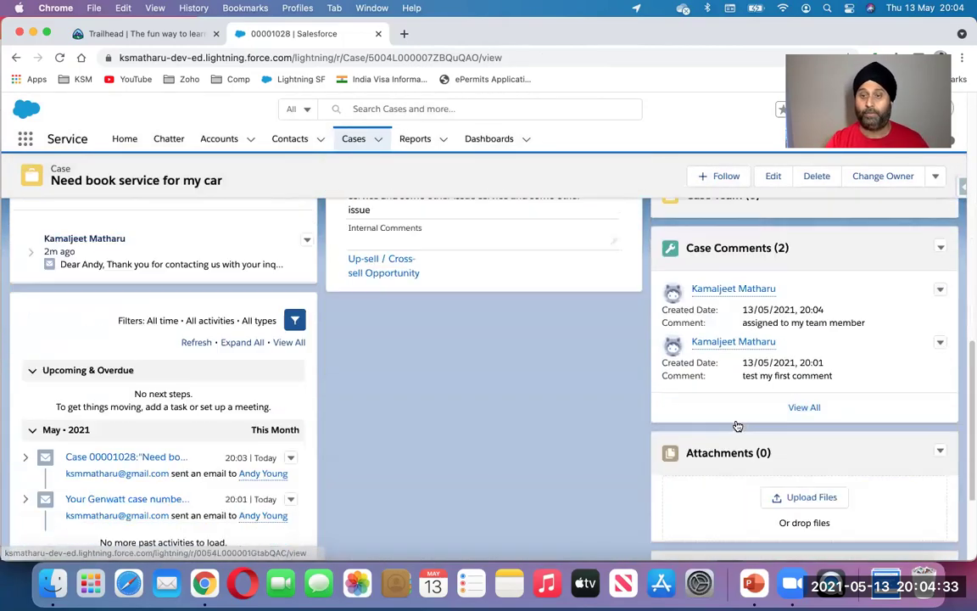
{"action": "scroll", "coordinate": [737, 426], "scroll_direction": "down", "scroll_amount": 2}
{"action": "scroll", "coordinate": [739, 426], "scroll_direction": "down", "scroll_amount": 3}
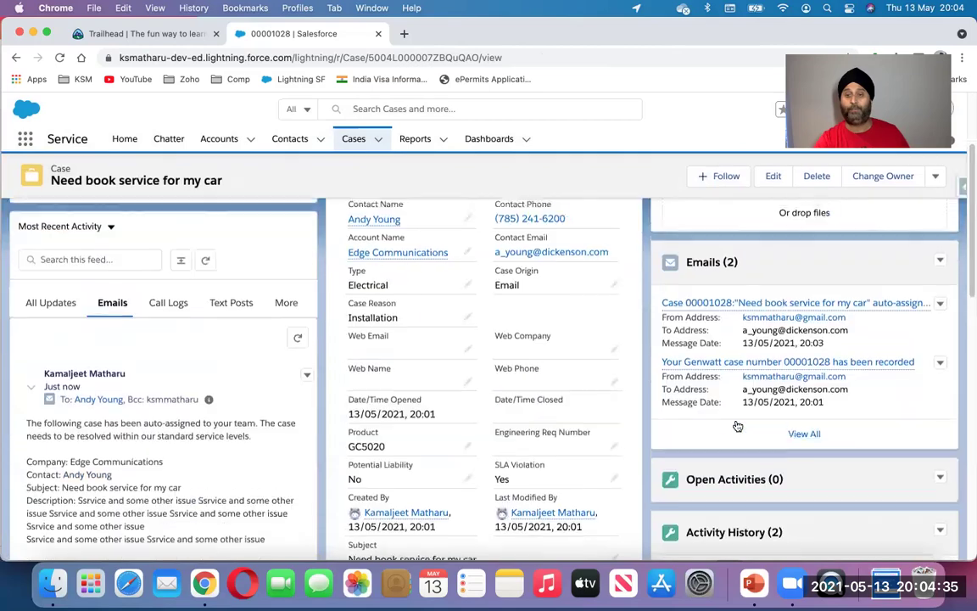
{"action": "scroll", "coordinate": [738, 426], "scroll_direction": "down", "scroll_amount": 8}
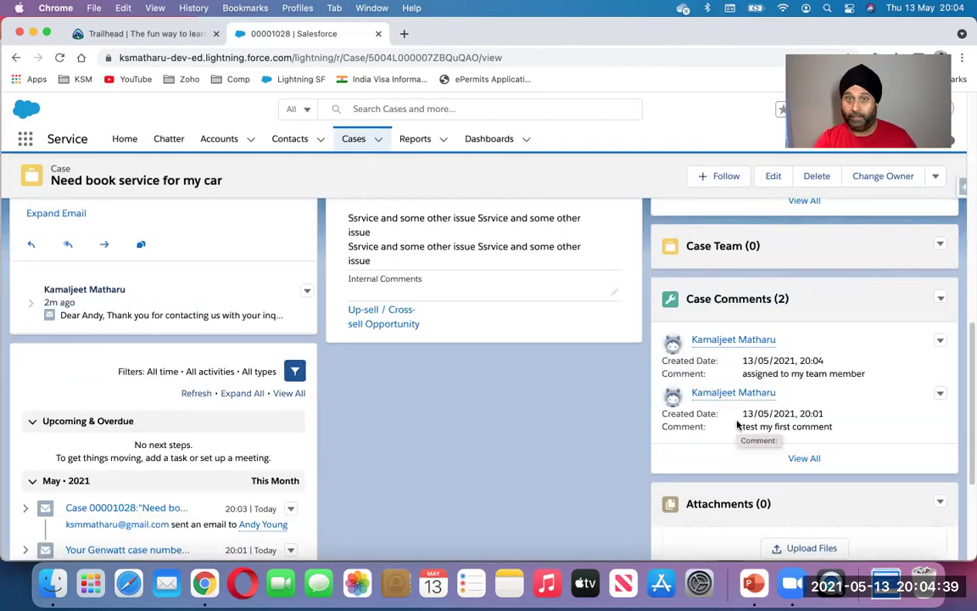
{"action": "scroll", "coordinate": [663, 378], "scroll_direction": "up", "scroll_amount": 10}
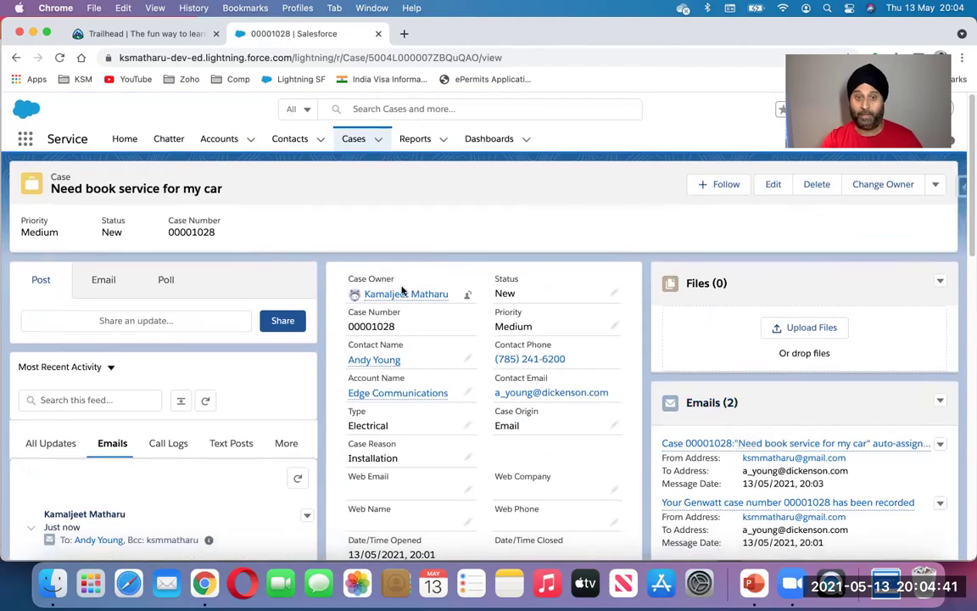
{"action": "mouse_move", "coordinate": [399, 297]}
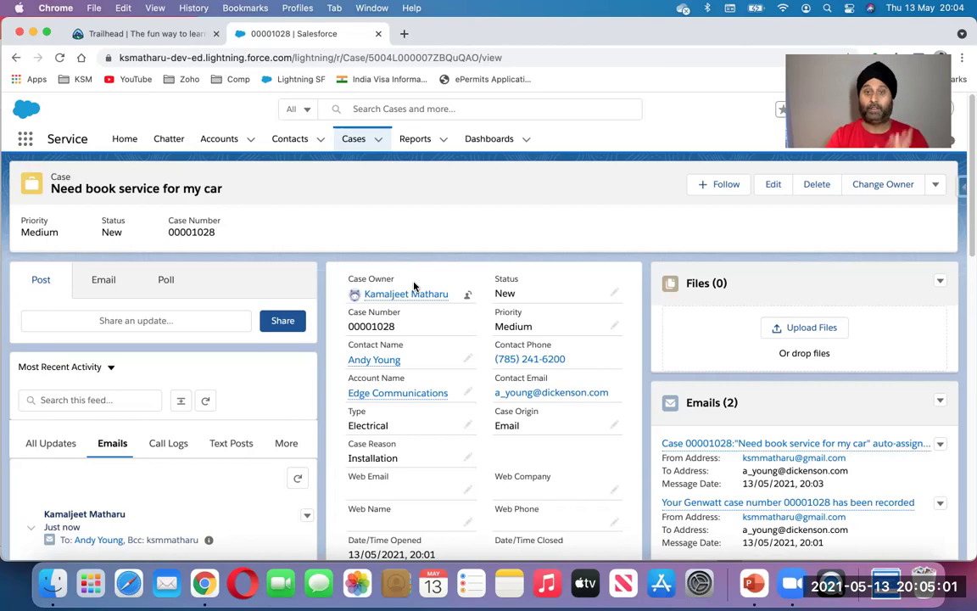
{"action": "scroll", "coordinate": [415, 286], "scroll_direction": "down", "scroll_amount": 8}
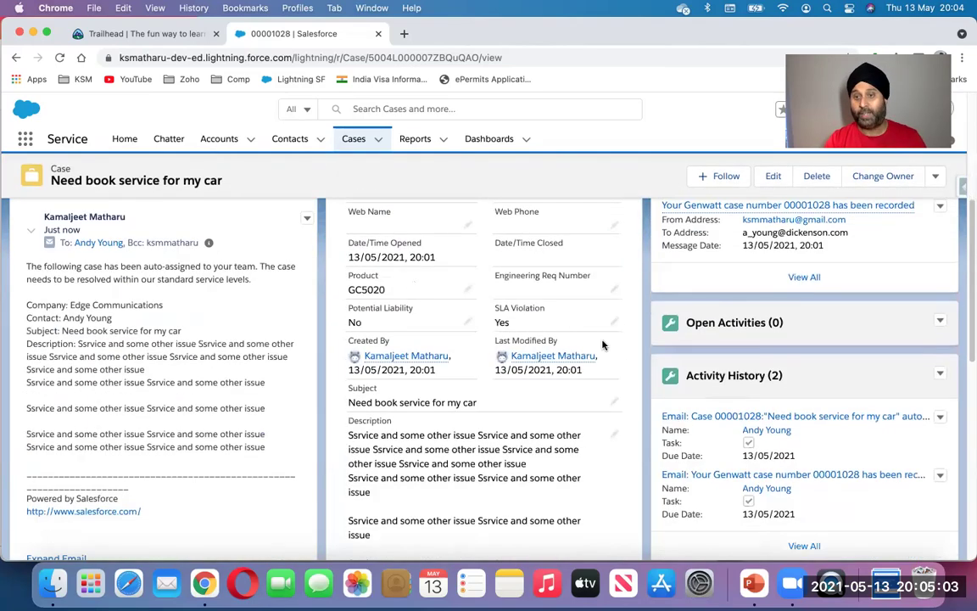
{"action": "scroll", "coordinate": [603, 345], "scroll_direction": "down", "scroll_amount": 2}
{"action": "scroll", "coordinate": [605, 346], "scroll_direction": "down", "scroll_amount": 2}
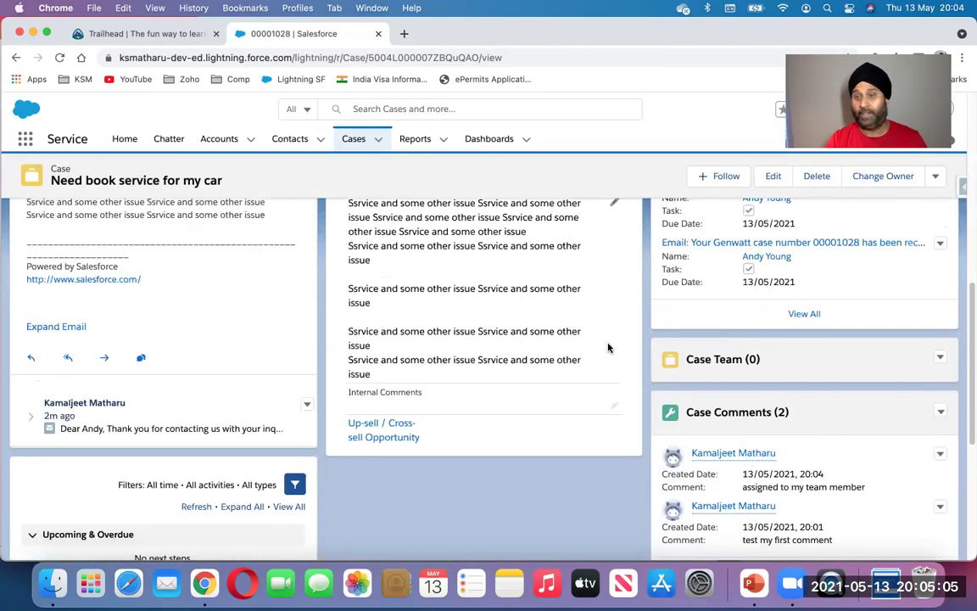
{"action": "left_click", "coordinate": [940, 359]}
{"action": "left_click", "coordinate": [921, 404]}
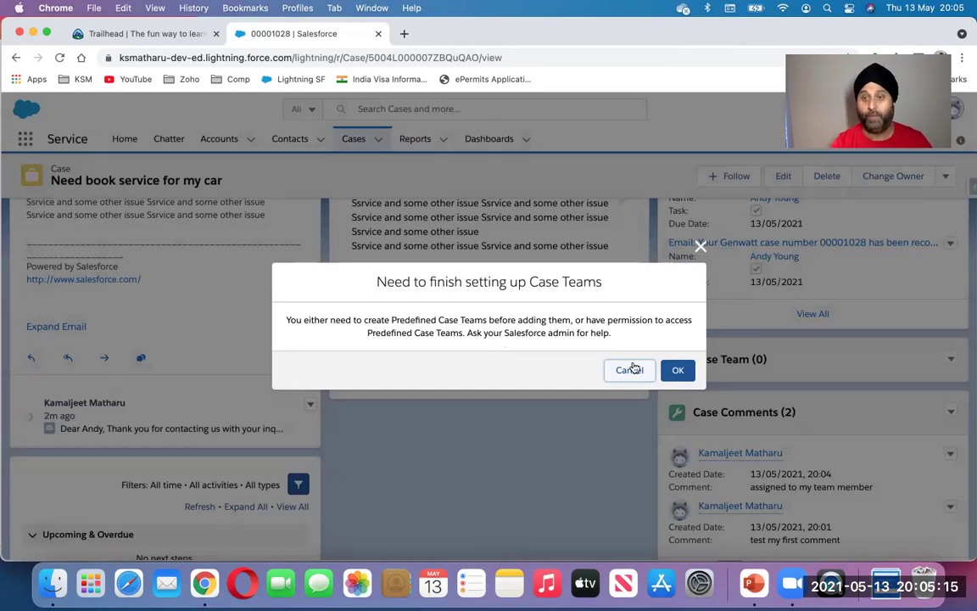
{"action": "left_click", "coordinate": [676, 370]}
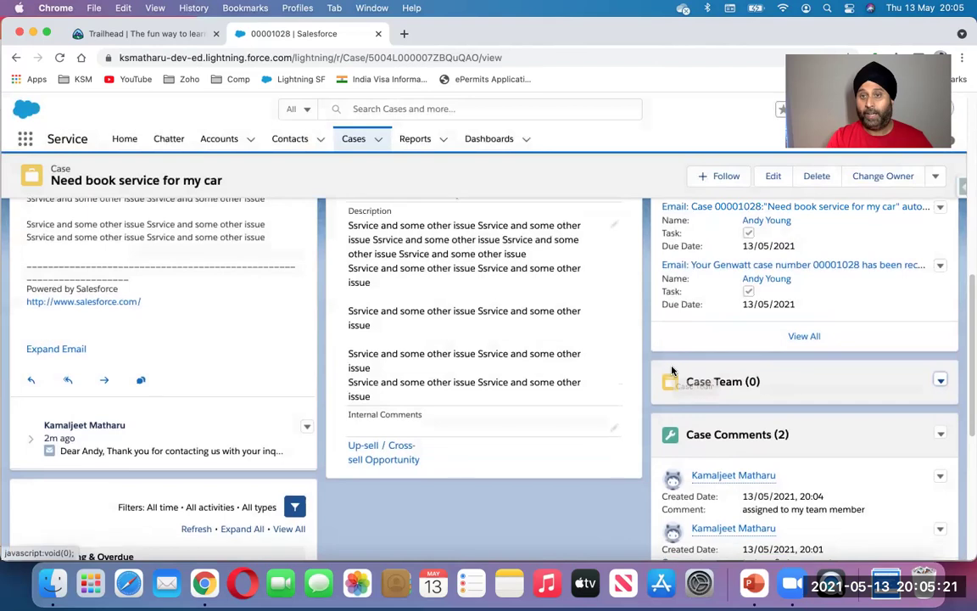
- Upload YT1.jpeg from Downloads through the Attachments list's Upload Files
{"action": "scroll", "coordinate": [672, 371], "scroll_direction": "down", "scroll_amount": 5}
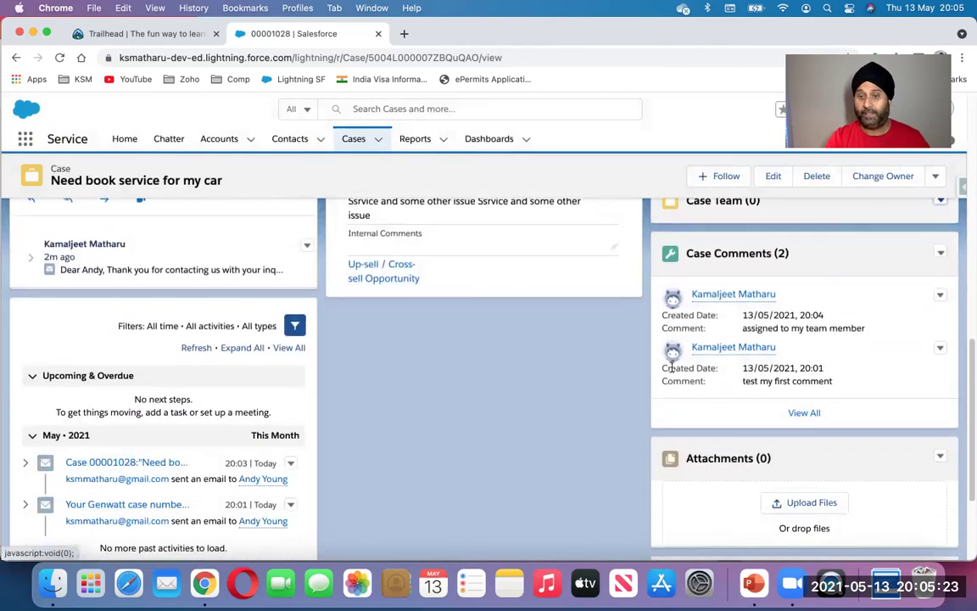
{"action": "scroll", "coordinate": [631, 403], "scroll_direction": "down", "scroll_amount": 1}
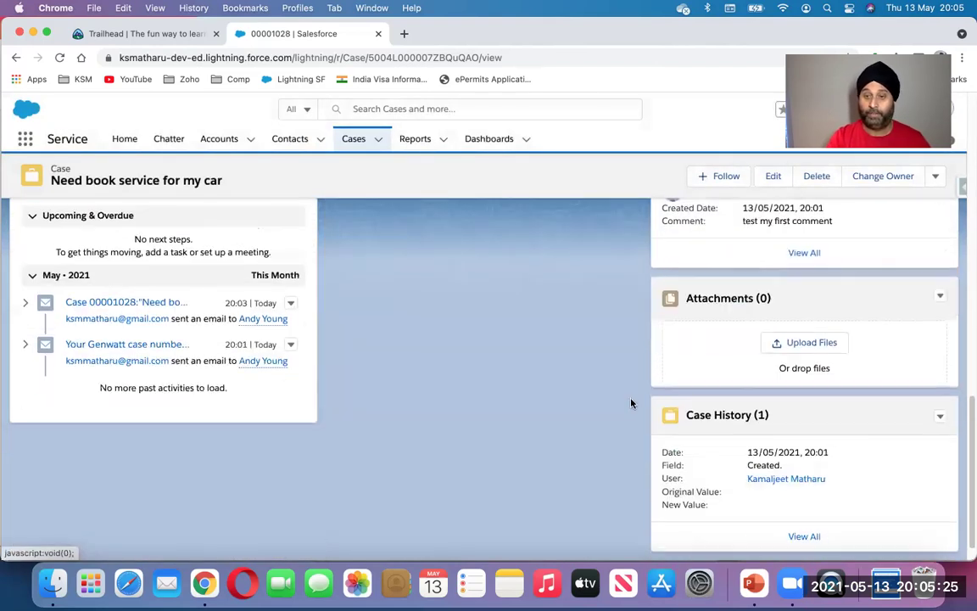
{"action": "left_click", "coordinate": [810, 343]}
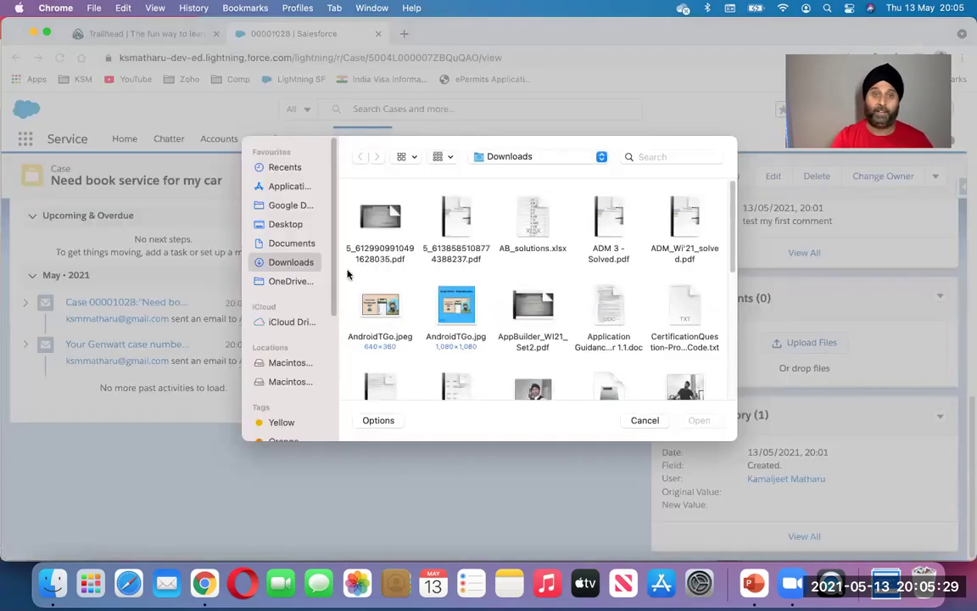
{"action": "scroll", "coordinate": [543, 246], "scroll_direction": "down", "scroll_amount": 4}
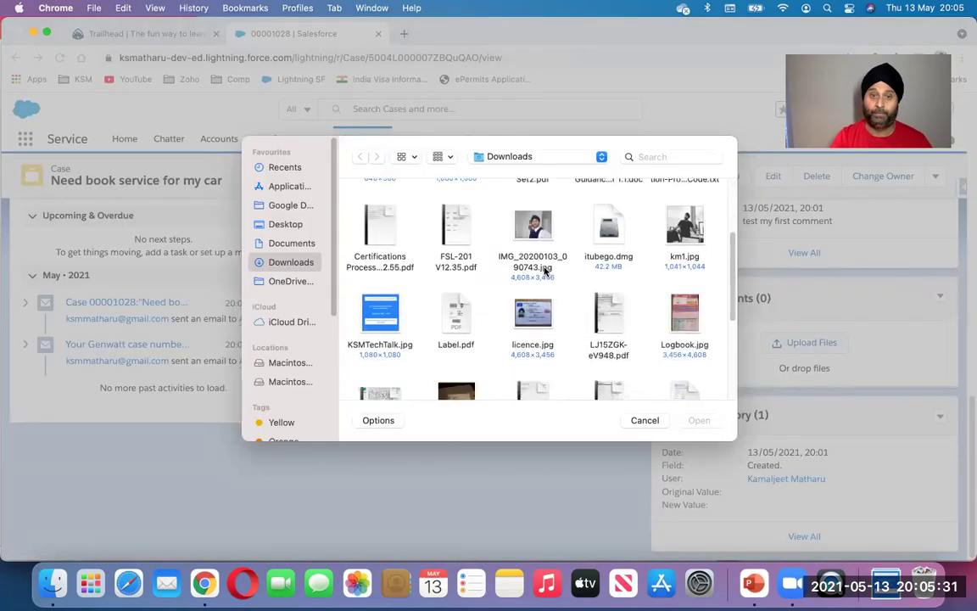
{"action": "scroll", "coordinate": [545, 271], "scroll_direction": "down", "scroll_amount": 6}
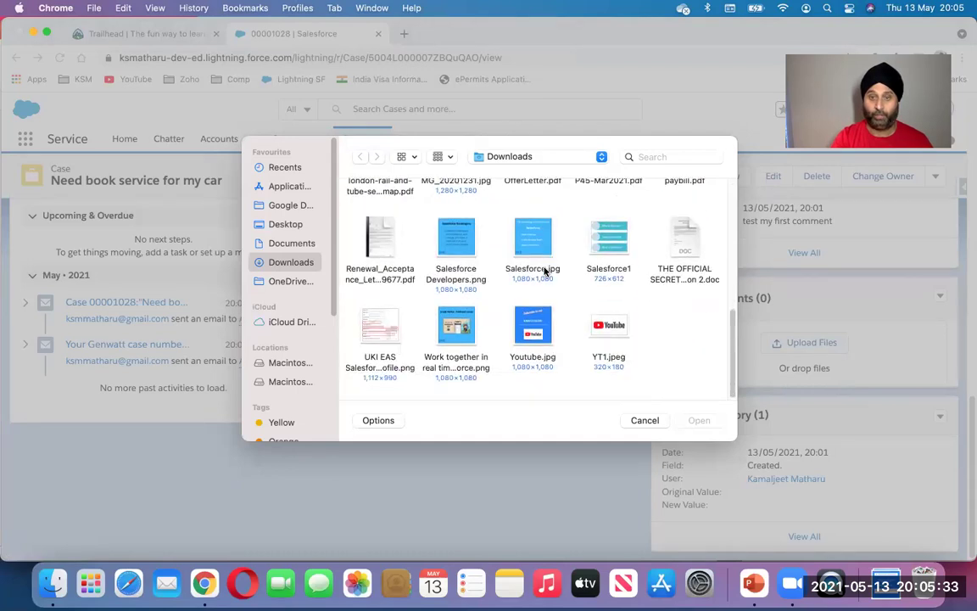
{"action": "left_click", "coordinate": [594, 339]}
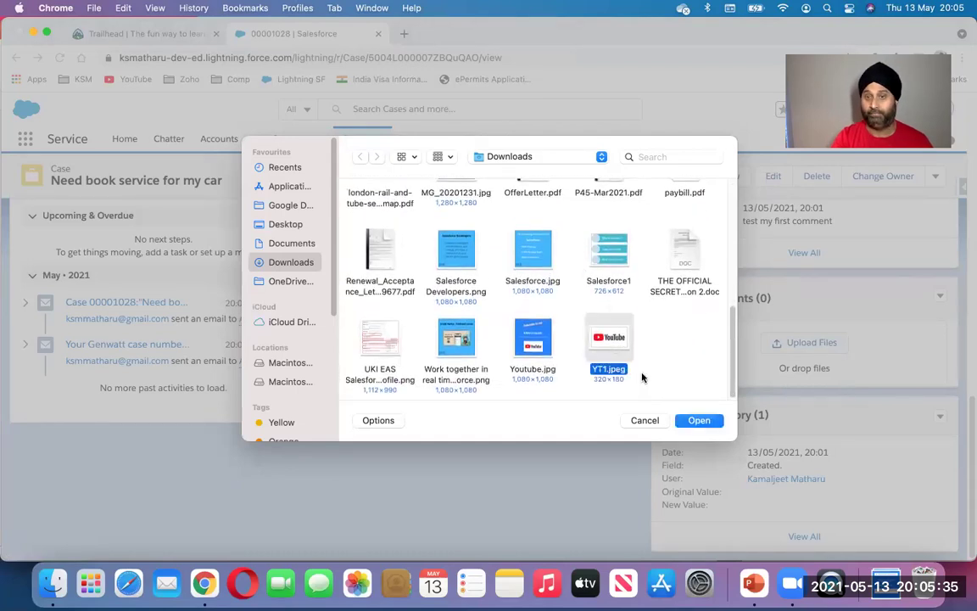
{"action": "left_click", "coordinate": [701, 422]}
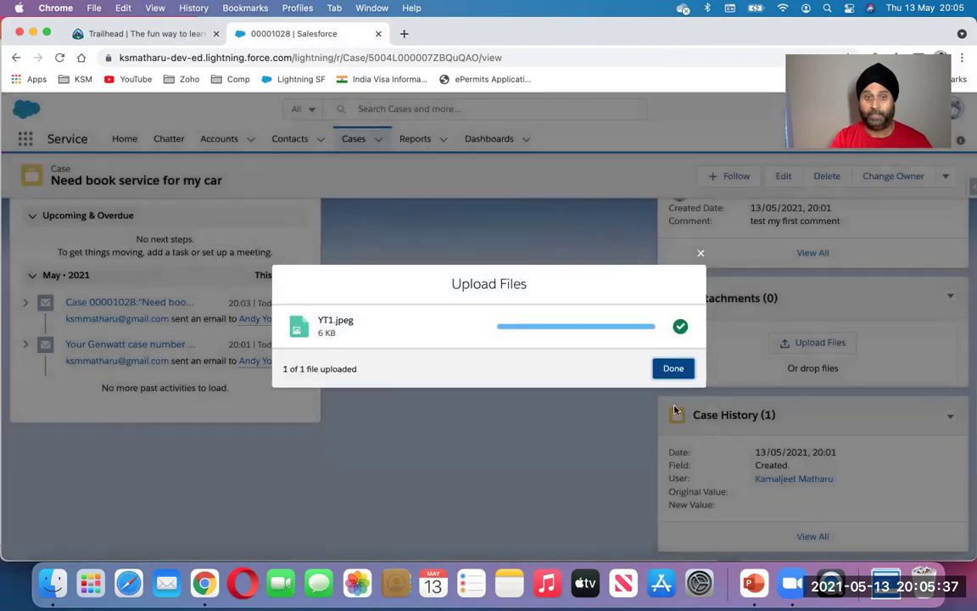
{"action": "left_click", "coordinate": [673, 368]}
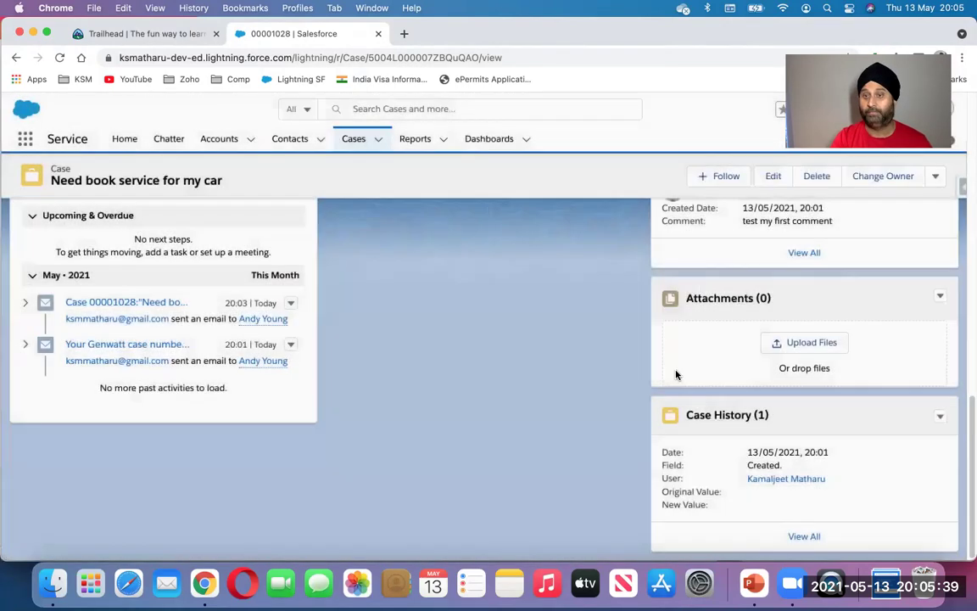
{"action": "scroll", "coordinate": [534, 431], "scroll_direction": "up", "scroll_amount": 5}
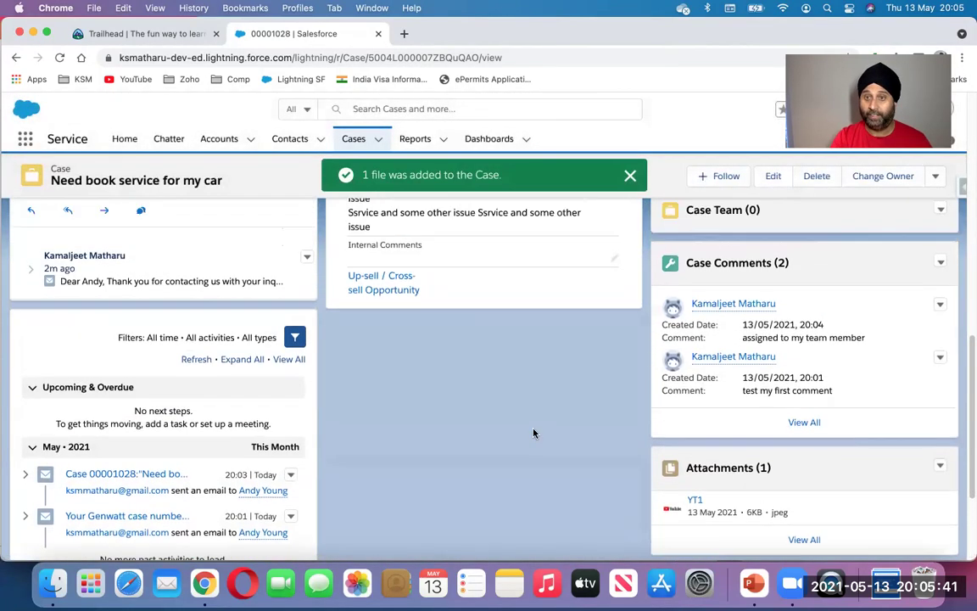
{"action": "scroll", "coordinate": [533, 433], "scroll_direction": "up", "scroll_amount": 8}
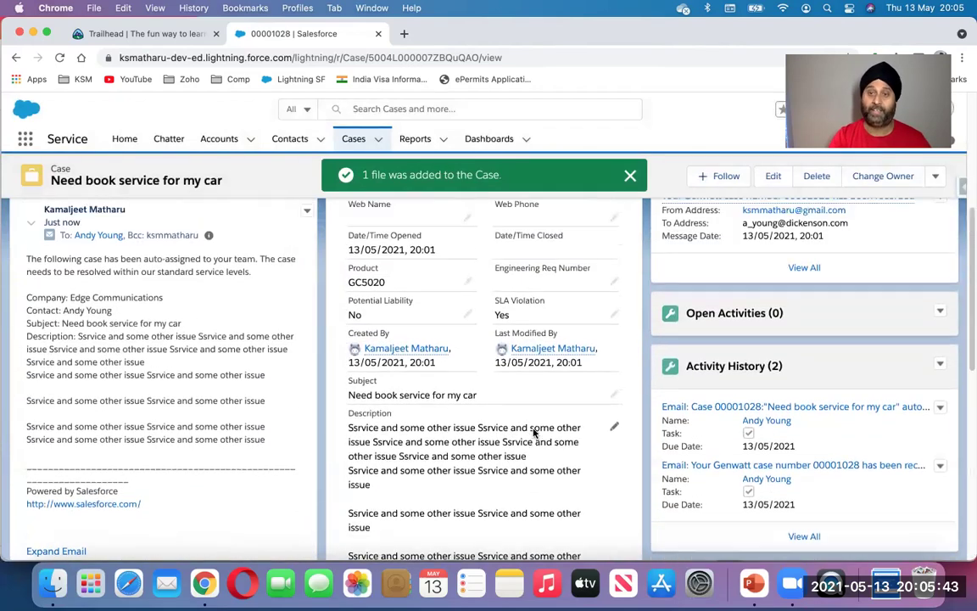
{"action": "scroll", "coordinate": [532, 433], "scroll_direction": "up", "scroll_amount": 5}
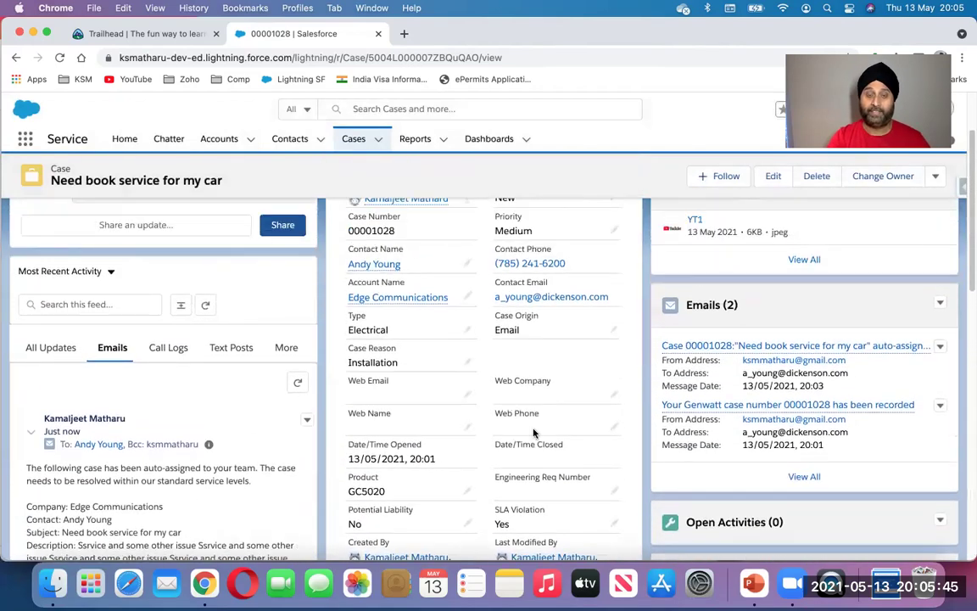
{"action": "scroll", "coordinate": [533, 430], "scroll_direction": "up", "scroll_amount": 2}
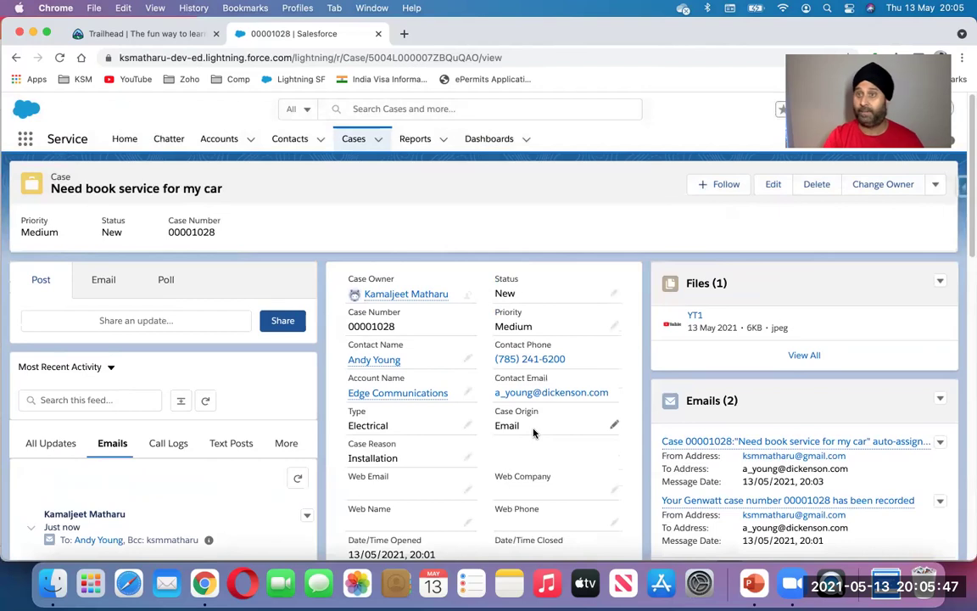
- Change the case owner to Integration User with Send notification email checked, and submit
{"action": "left_click", "coordinate": [468, 297]}
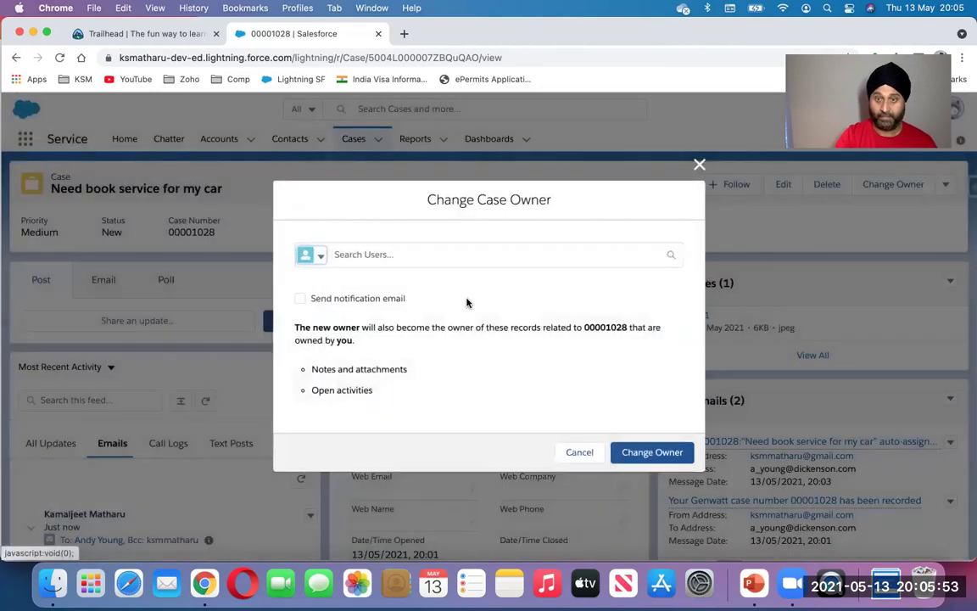
{"action": "left_click", "coordinate": [577, 454]}
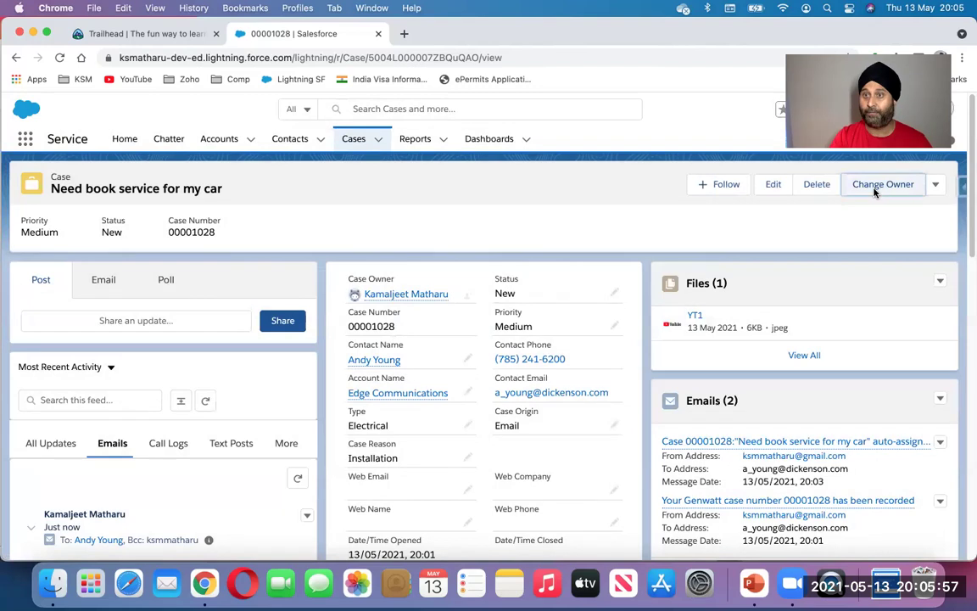
{"action": "left_click", "coordinate": [875, 190]}
{"action": "left_click", "coordinate": [448, 260]}
{"action": "type", "text": "integ"}
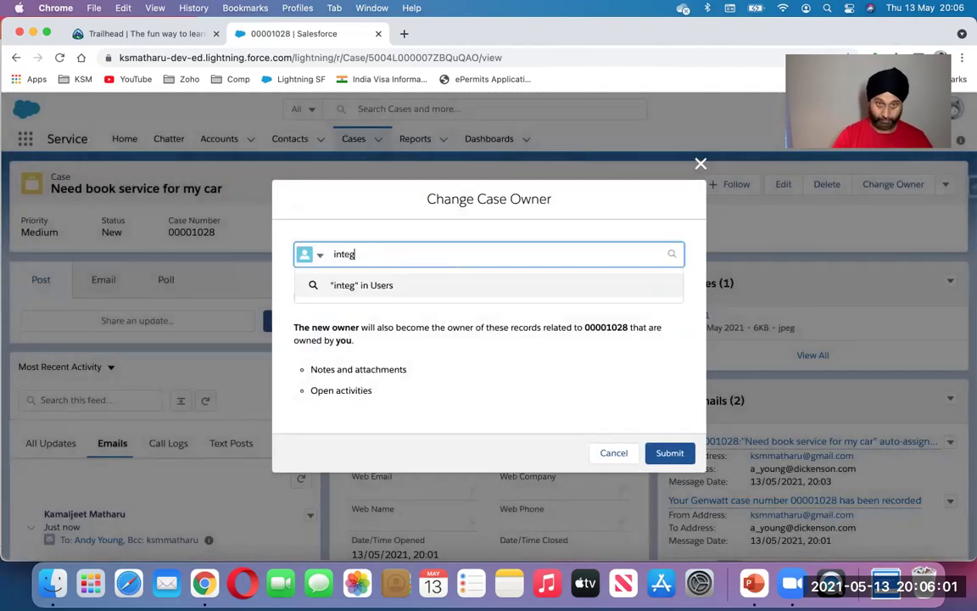
{"action": "left_click", "coordinate": [417, 314]}
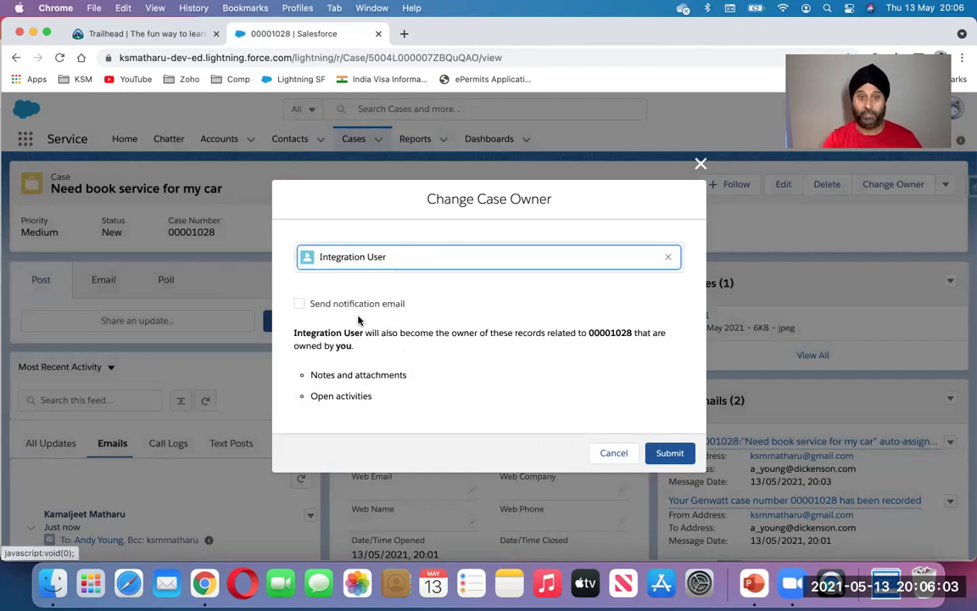
{"action": "left_click", "coordinate": [366, 306]}
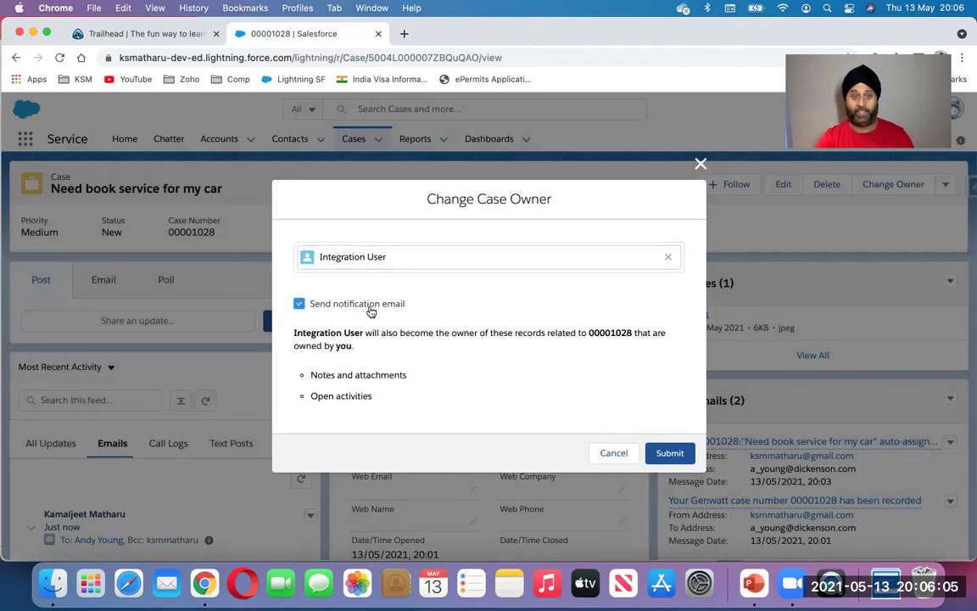
{"action": "right_click", "coordinate": [369, 311]}
{"action": "key", "text": "Escape"}
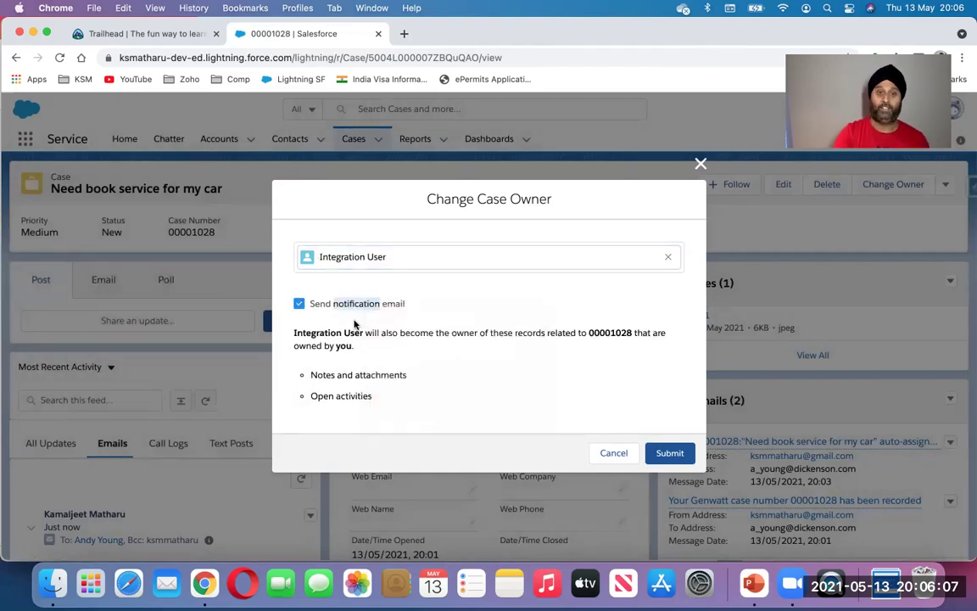
{"action": "left_click", "coordinate": [443, 386]}
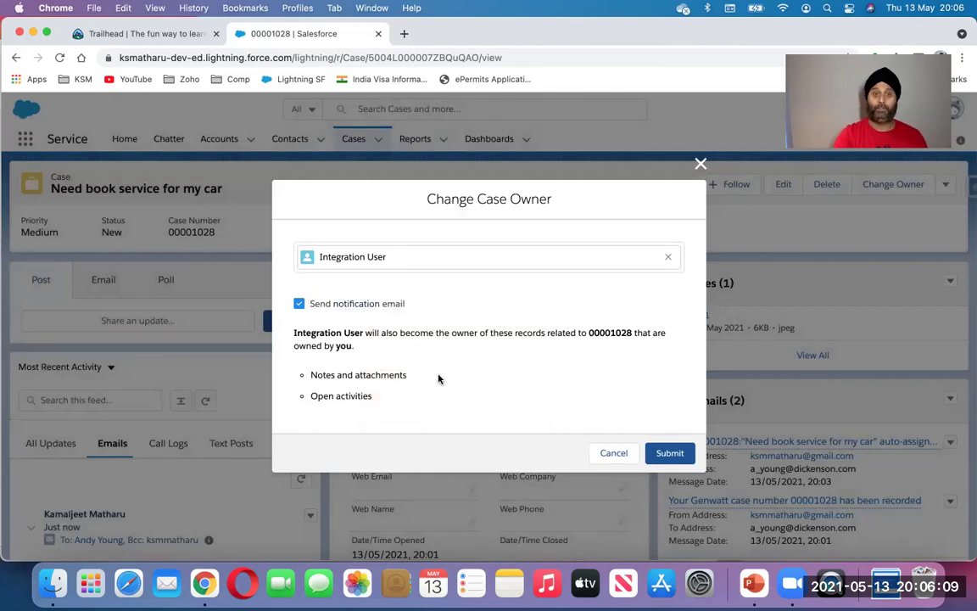
{"action": "left_click", "coordinate": [670, 454]}
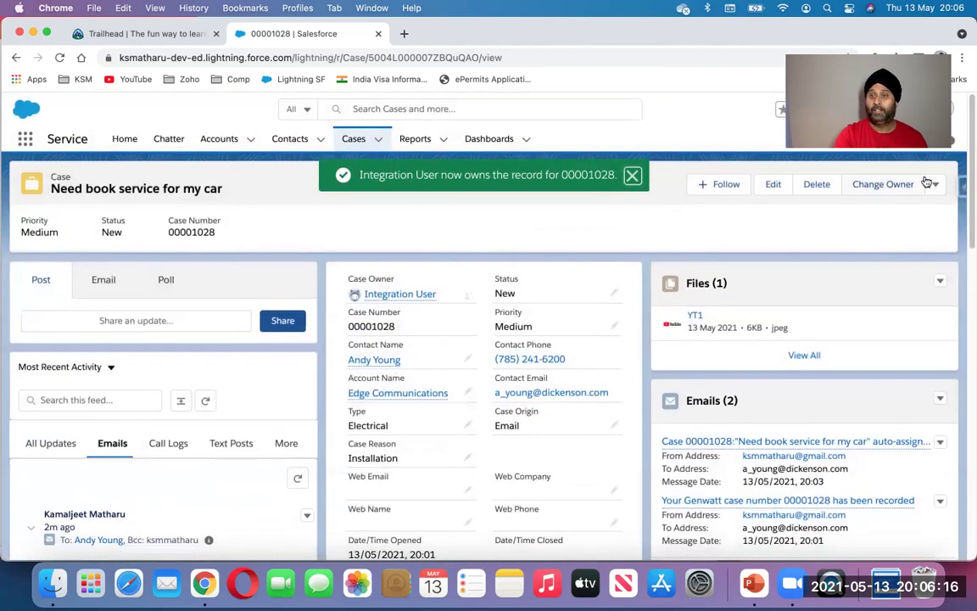
{"action": "left_click", "coordinate": [933, 184]}
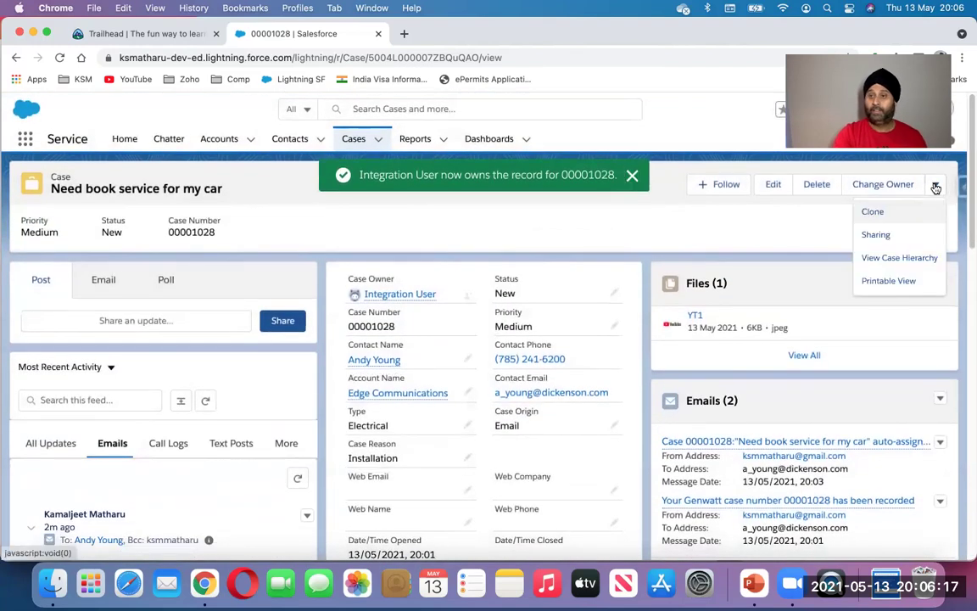
{"action": "left_click", "coordinate": [890, 240]}
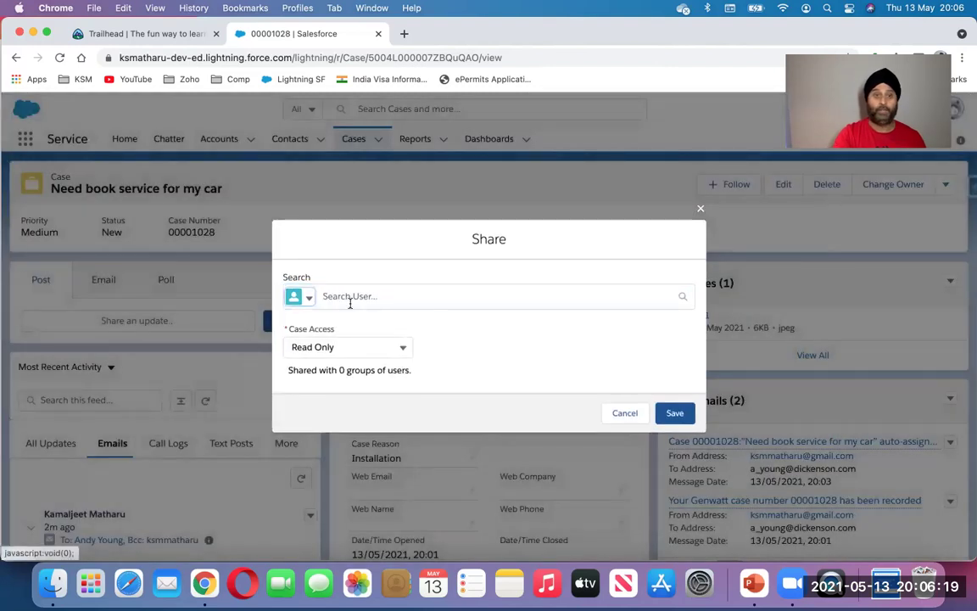
{"action": "left_click", "coordinate": [349, 299]}
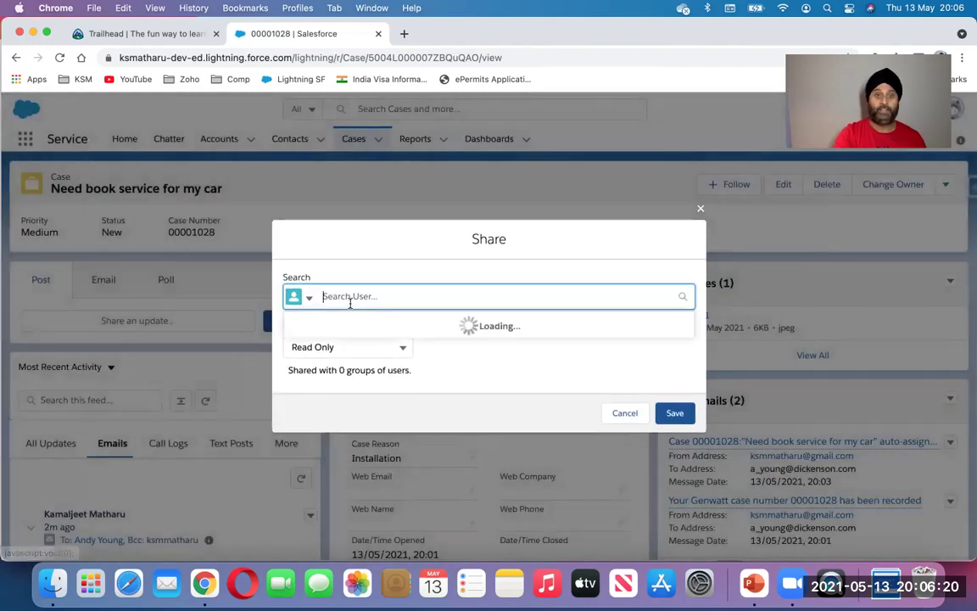
{"action": "left_click", "coordinate": [401, 348]}
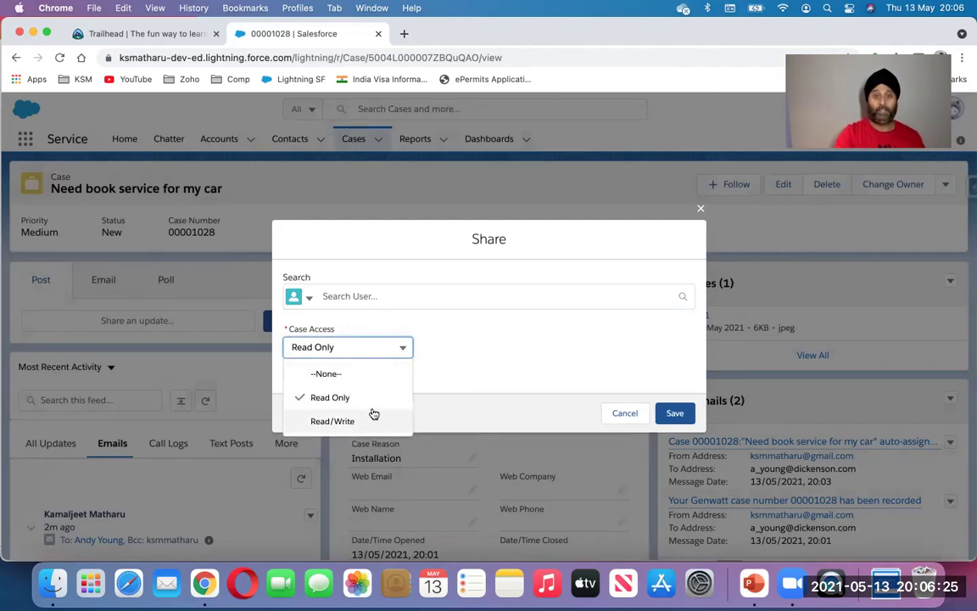
{"action": "left_click", "coordinate": [549, 343]}
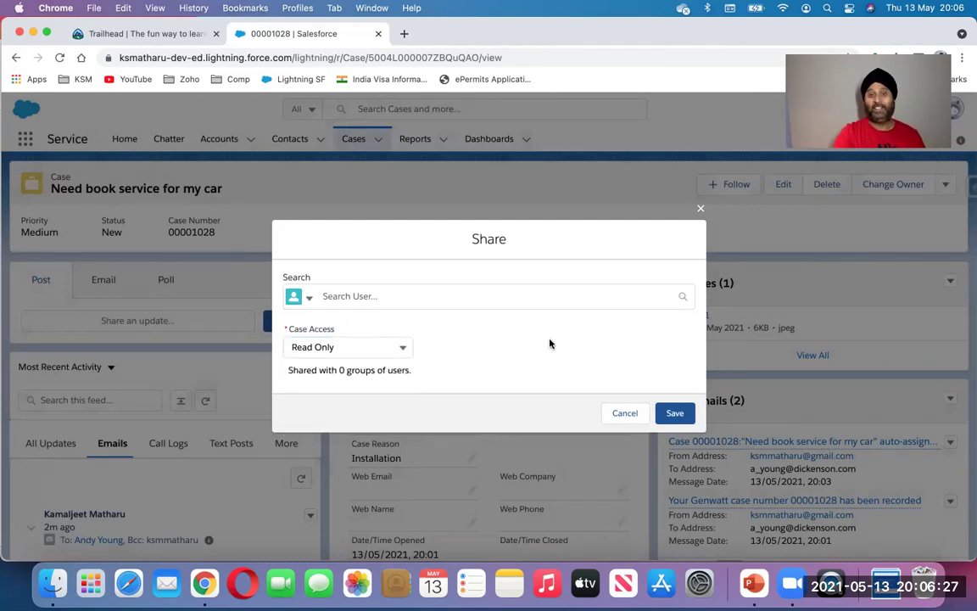
{"action": "left_click", "coordinate": [624, 414]}
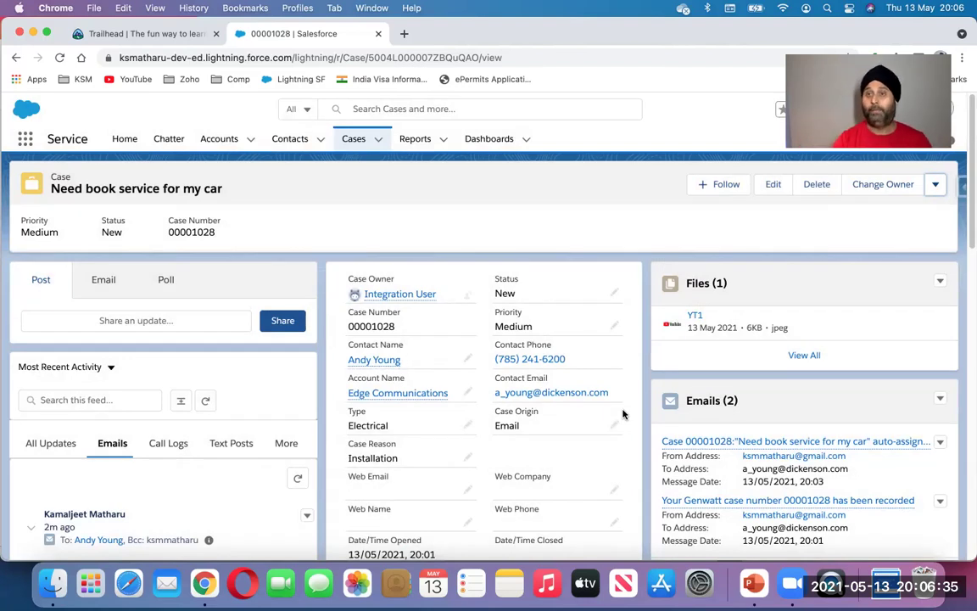
{"action": "left_click", "coordinate": [936, 184]}
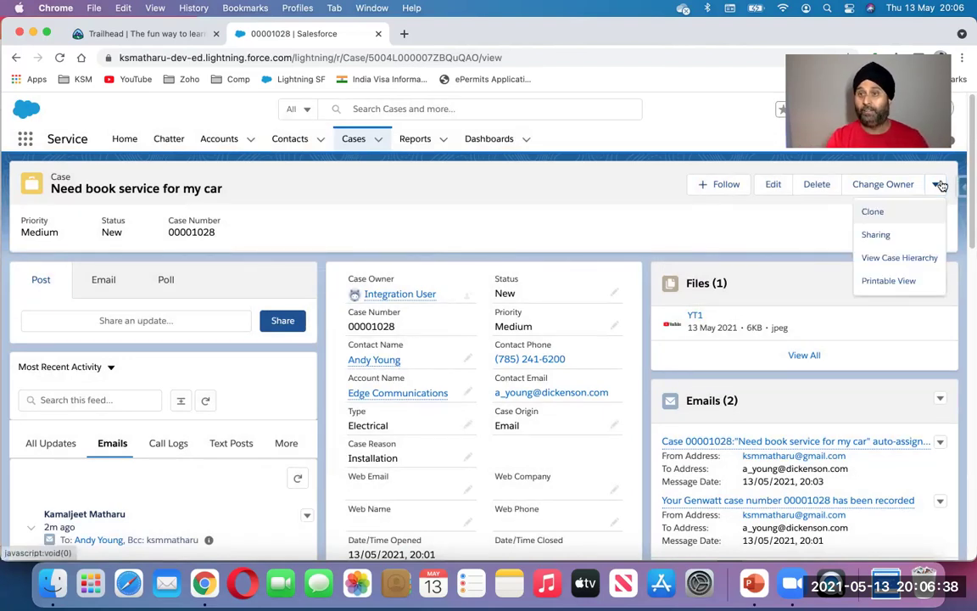
{"action": "left_click", "coordinate": [874, 213]}
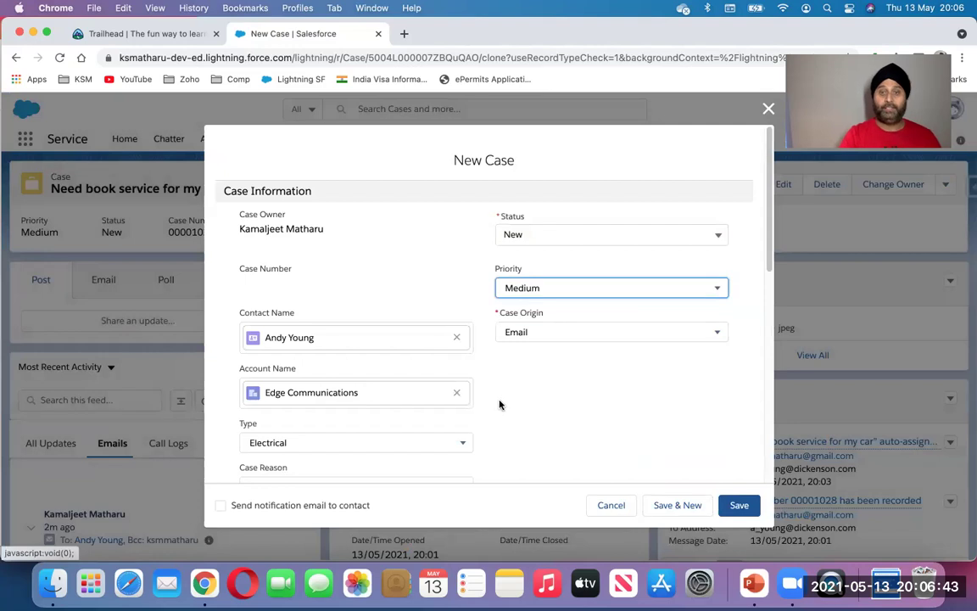
{"action": "scroll", "coordinate": [498, 405], "scroll_direction": "down", "scroll_amount": 5}
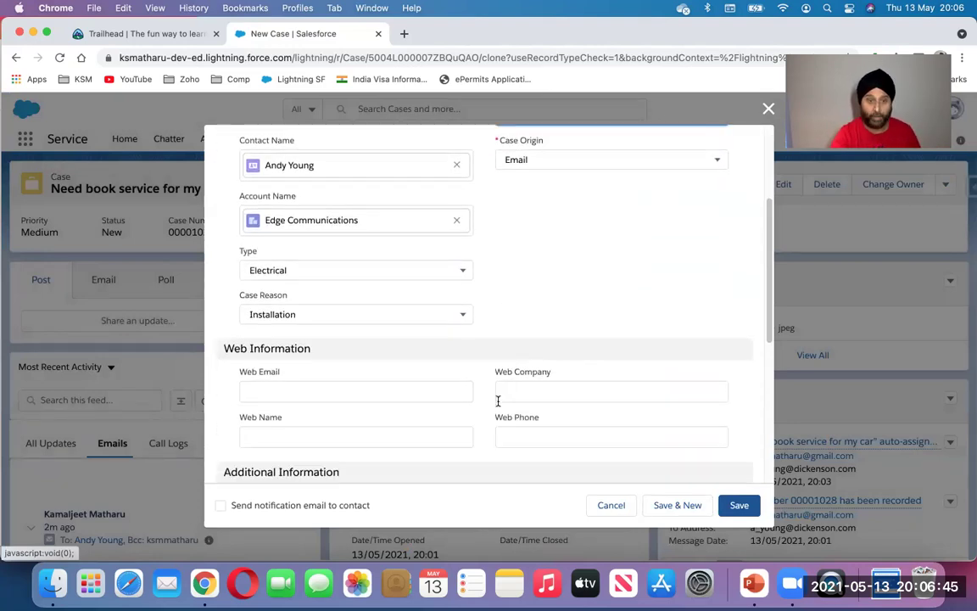
{"action": "scroll", "coordinate": [498, 404], "scroll_direction": "down", "scroll_amount": 4}
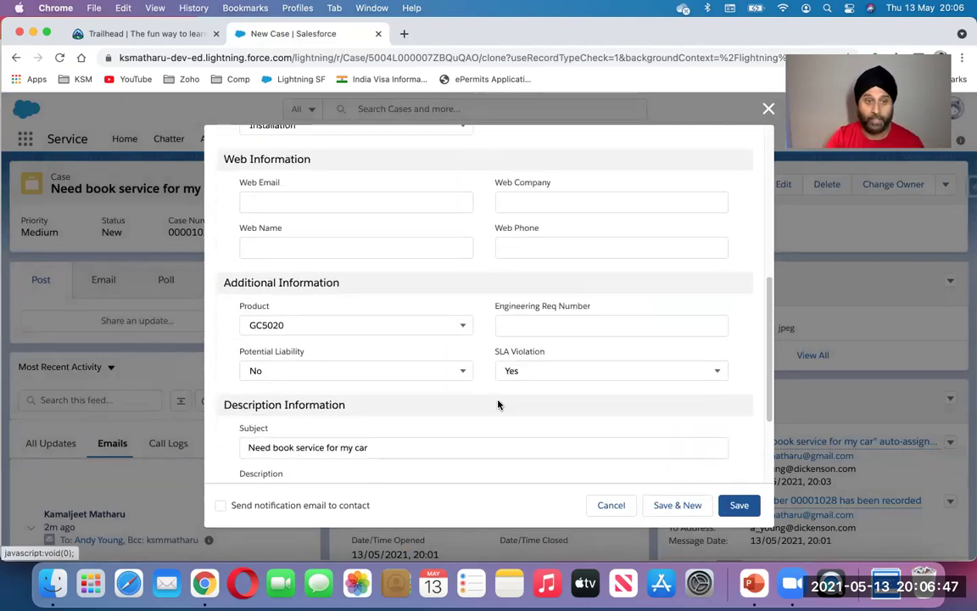
{"action": "scroll", "coordinate": [498, 401], "scroll_direction": "down", "scroll_amount": 2}
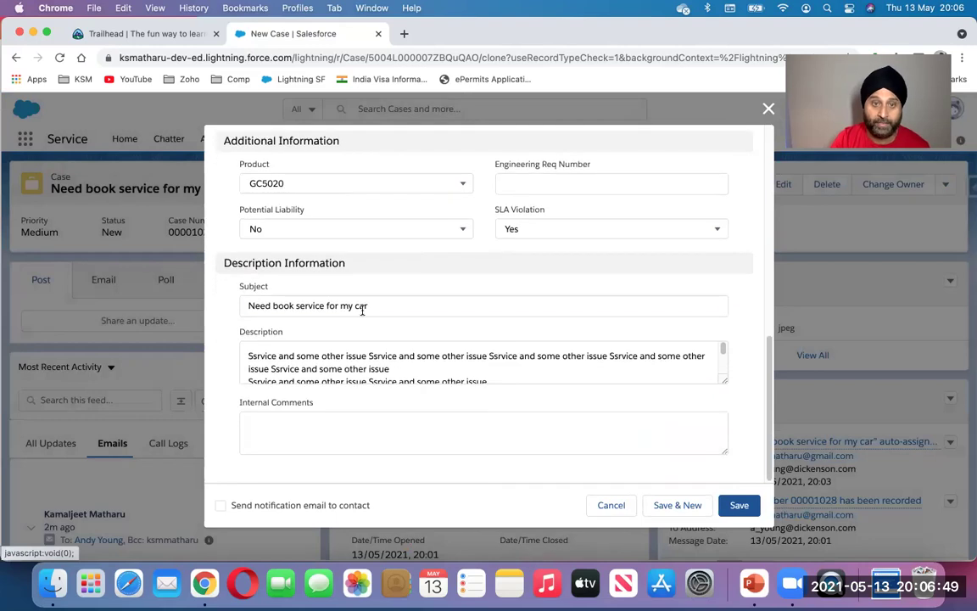
{"action": "left_click", "coordinate": [367, 306]}
{"action": "left_click", "coordinate": [357, 377]}
{"action": "scroll", "coordinate": [357, 376], "scroll_direction": "up", "scroll_amount": 2}
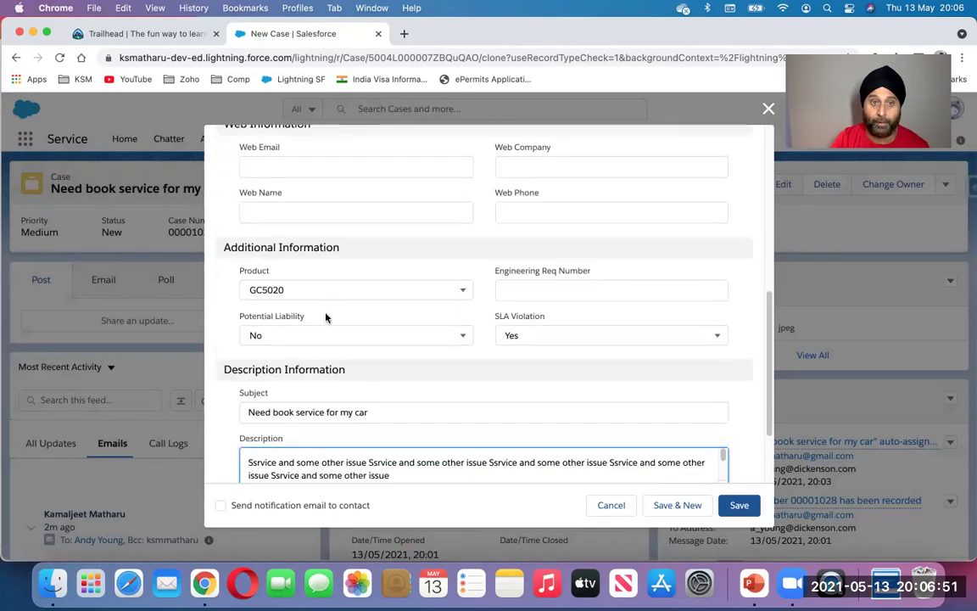
{"action": "scroll", "coordinate": [320, 363], "scroll_direction": "up", "scroll_amount": 6}
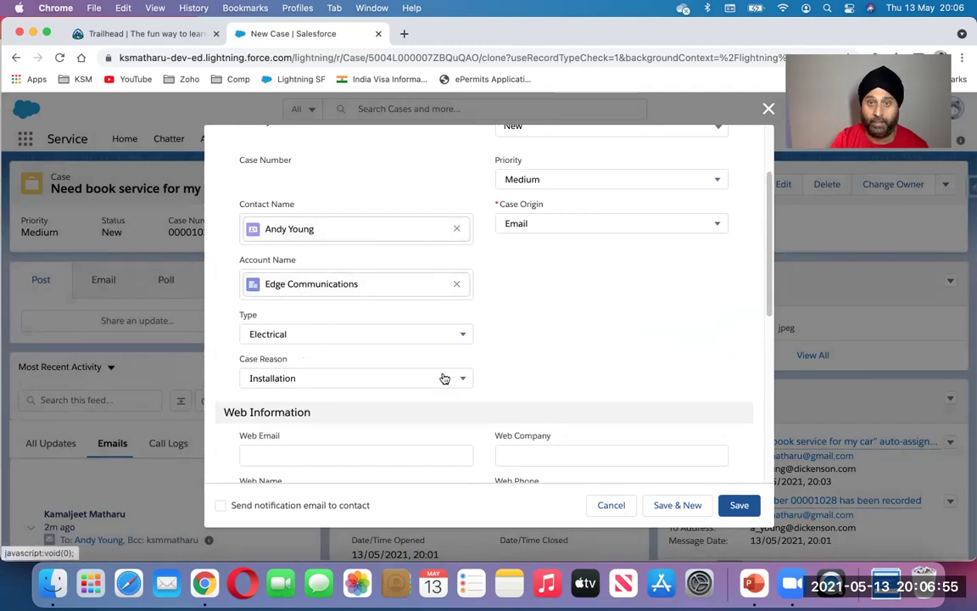
{"action": "scroll", "coordinate": [497, 322], "scroll_direction": "up", "scroll_amount": 2}
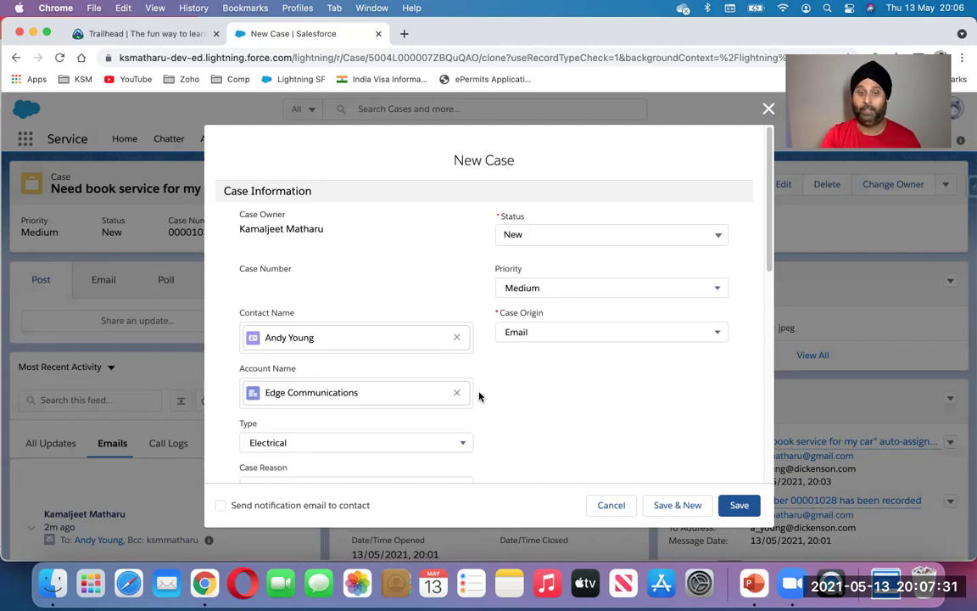
{"action": "scroll", "coordinate": [480, 396], "scroll_direction": "down", "scroll_amount": 5}
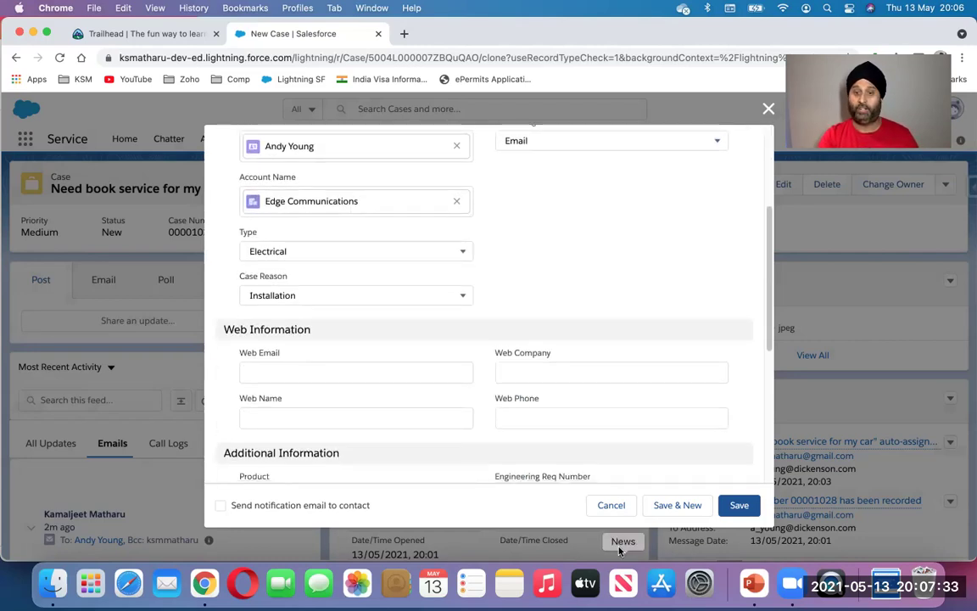
{"action": "left_click", "coordinate": [613, 509]}
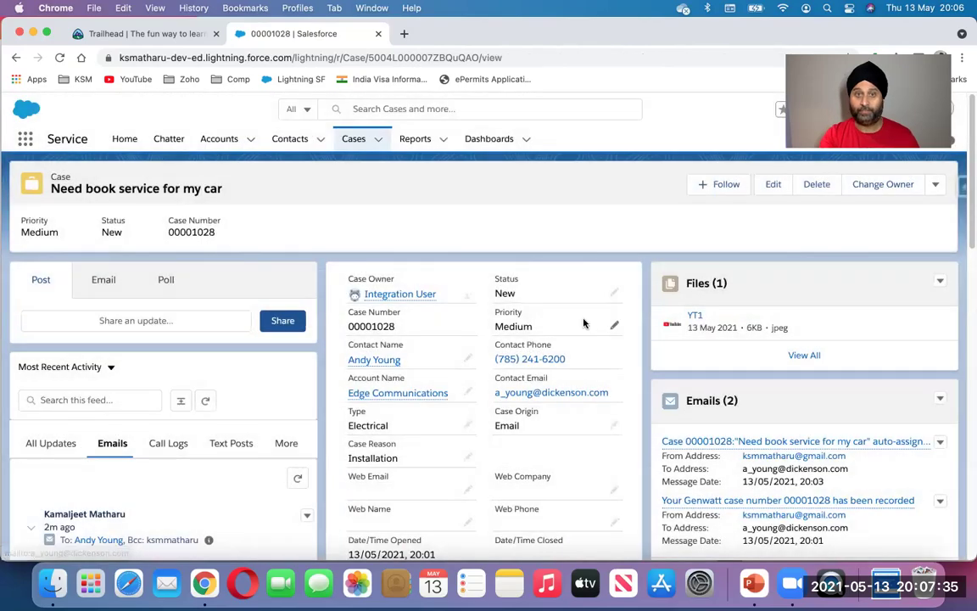
- Scroll down to Open Activities and open its dropdown showing New Task and New Event
{"action": "scroll", "coordinate": [584, 323], "scroll_direction": "down", "scroll_amount": 10}
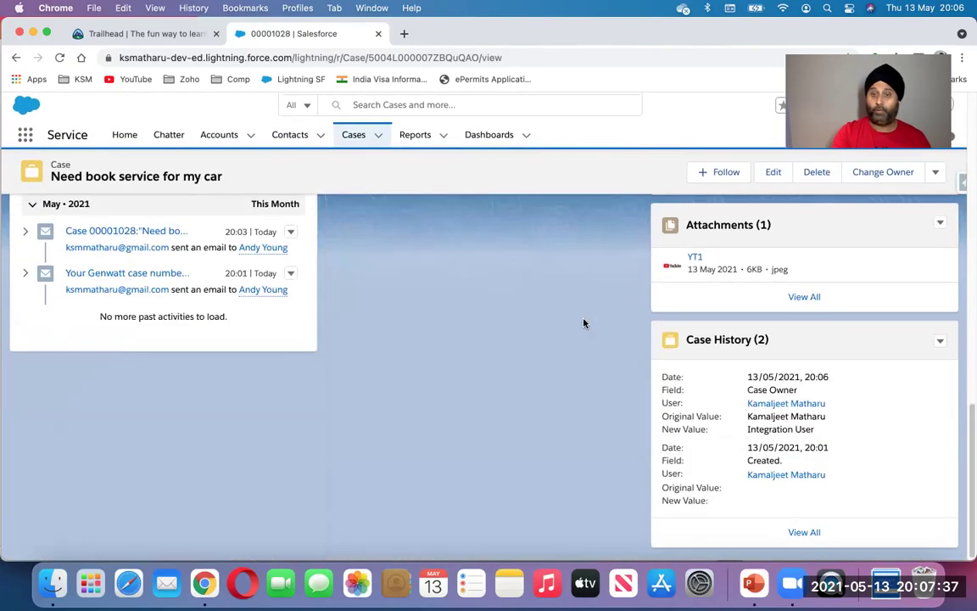
{"action": "scroll", "coordinate": [583, 323], "scroll_direction": "up", "scroll_amount": 10}
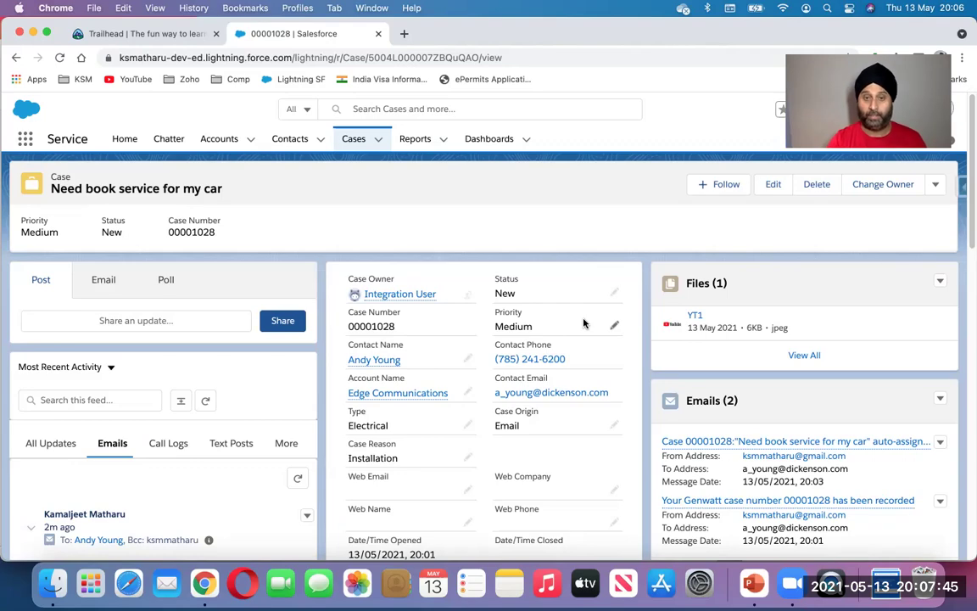
{"action": "scroll", "coordinate": [584, 323], "scroll_direction": "down", "scroll_amount": 5}
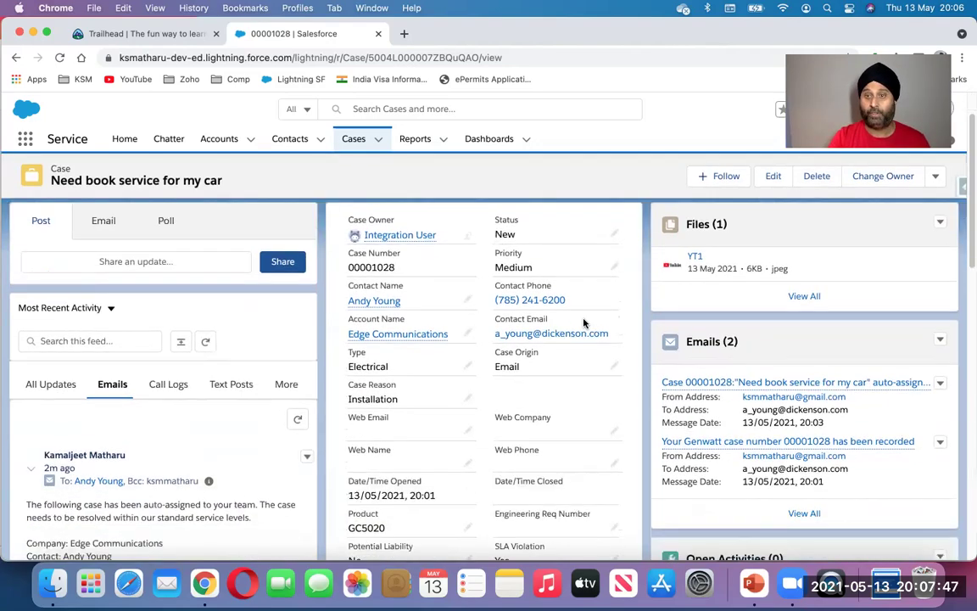
{"action": "scroll", "coordinate": [583, 323], "scroll_direction": "down", "scroll_amount": 4}
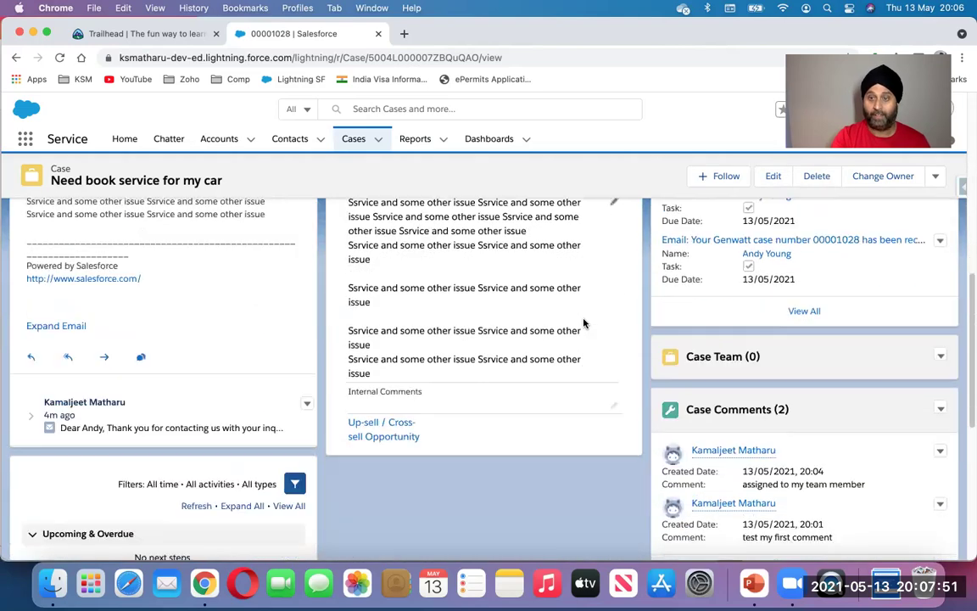
{"action": "scroll", "coordinate": [584, 323], "scroll_direction": "down", "scroll_amount": 5}
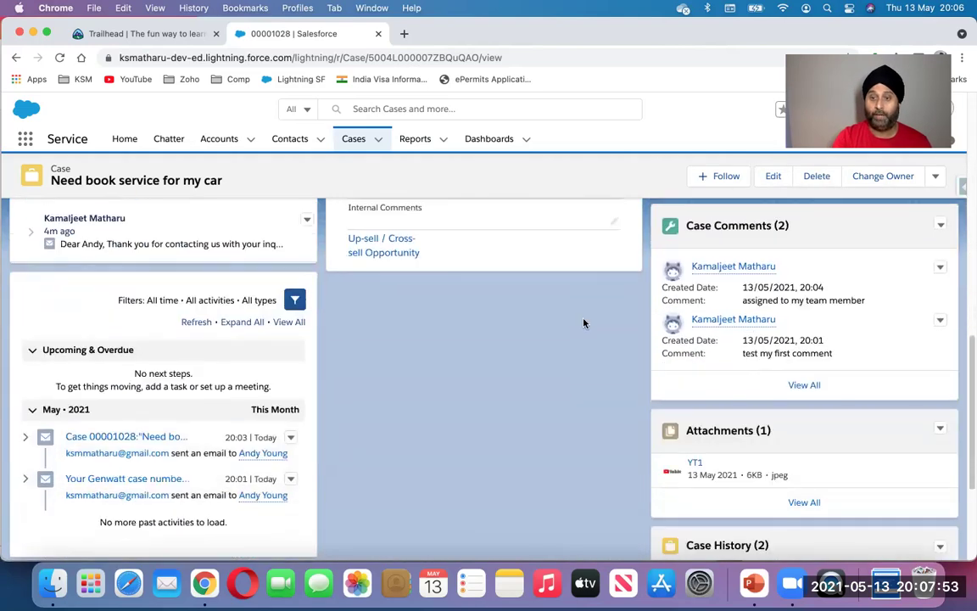
{"action": "scroll", "coordinate": [584, 322], "scroll_direction": "down", "scroll_amount": 3}
{"action": "scroll", "coordinate": [584, 322], "scroll_direction": "up", "scroll_amount": 10}
{"action": "scroll", "coordinate": [584, 323], "scroll_direction": "down", "scroll_amount": 3}
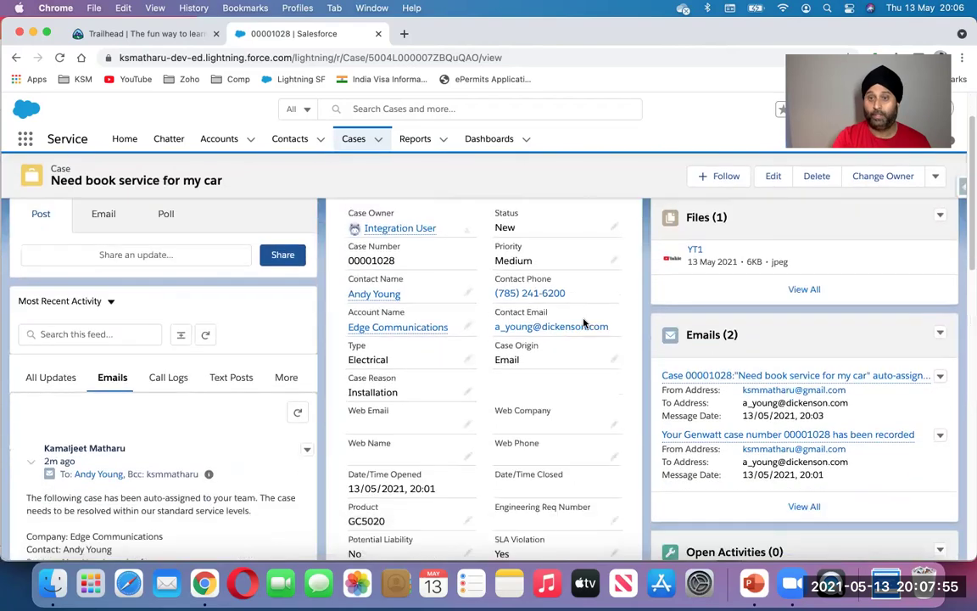
{"action": "scroll", "coordinate": [583, 323], "scroll_direction": "down", "scroll_amount": 6}
{"action": "scroll", "coordinate": [584, 322], "scroll_direction": "down", "scroll_amount": 1}
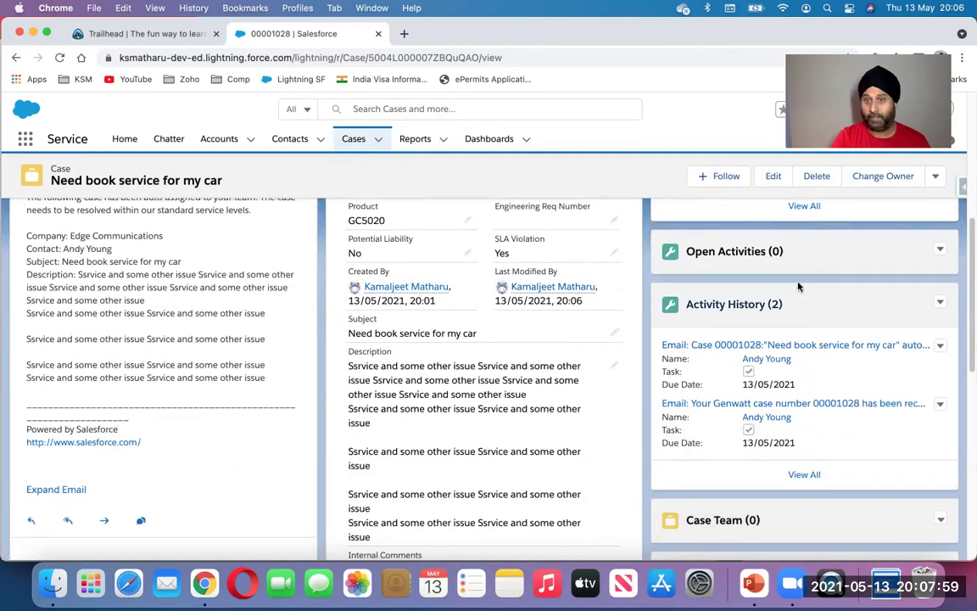
{"action": "scroll", "coordinate": [807, 287], "scroll_direction": "up", "scroll_amount": 1}
{"action": "left_click", "coordinate": [942, 296]}
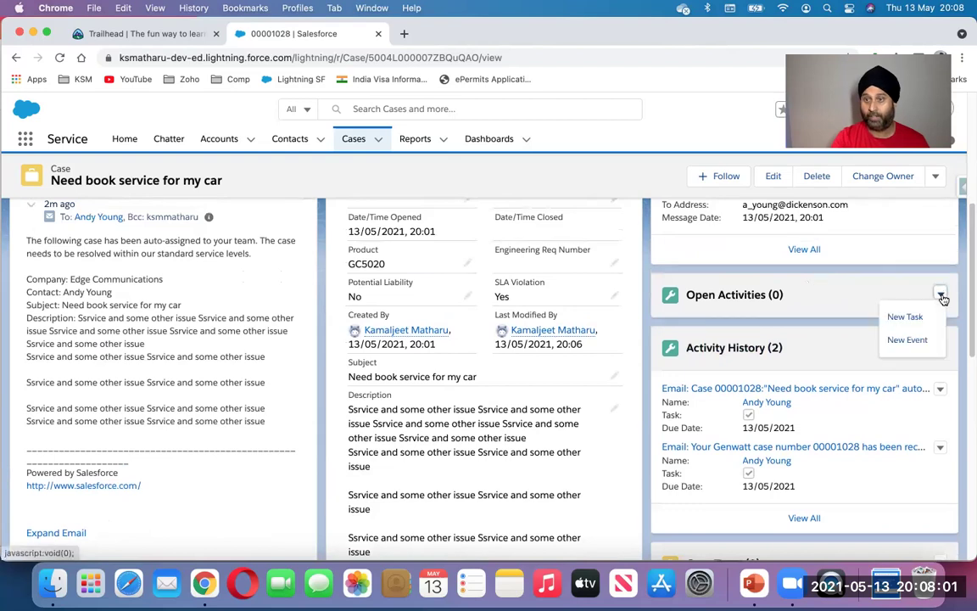
- Create a Send Letter task due 20/05/2021 with the comment 'assign a task to work'
{"action": "left_click", "coordinate": [921, 317]}
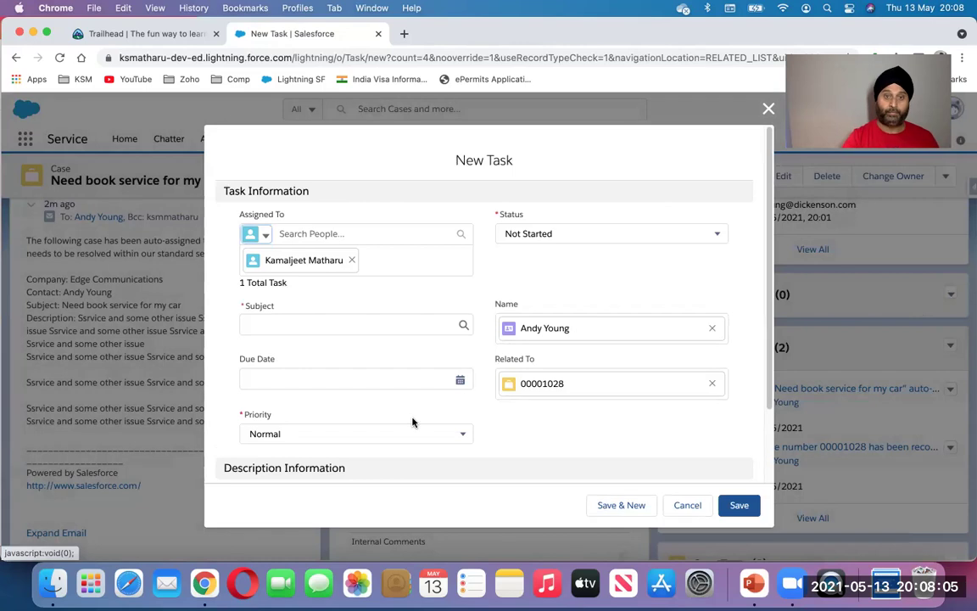
{"action": "left_click", "coordinate": [383, 324]}
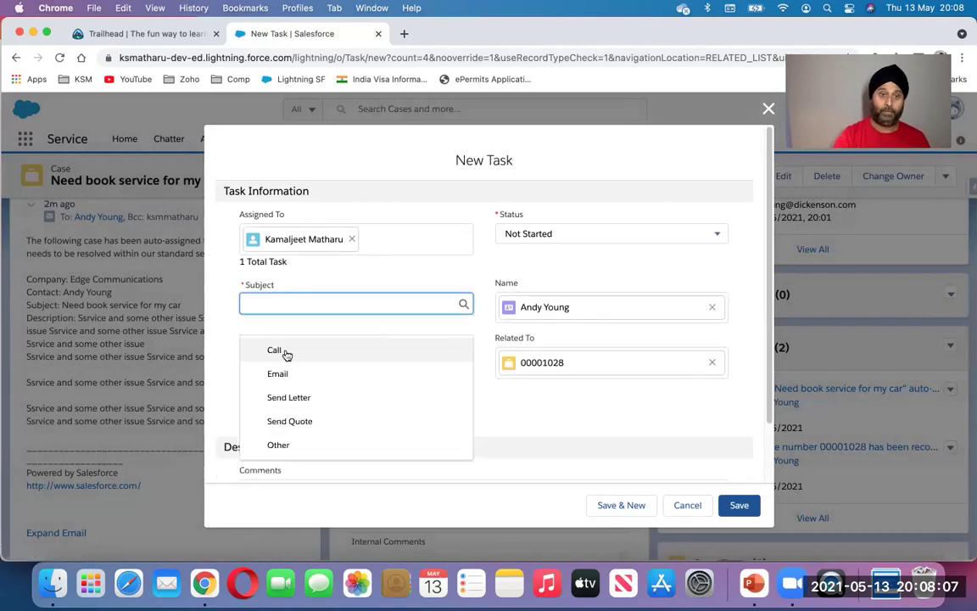
{"action": "left_click", "coordinate": [287, 397]}
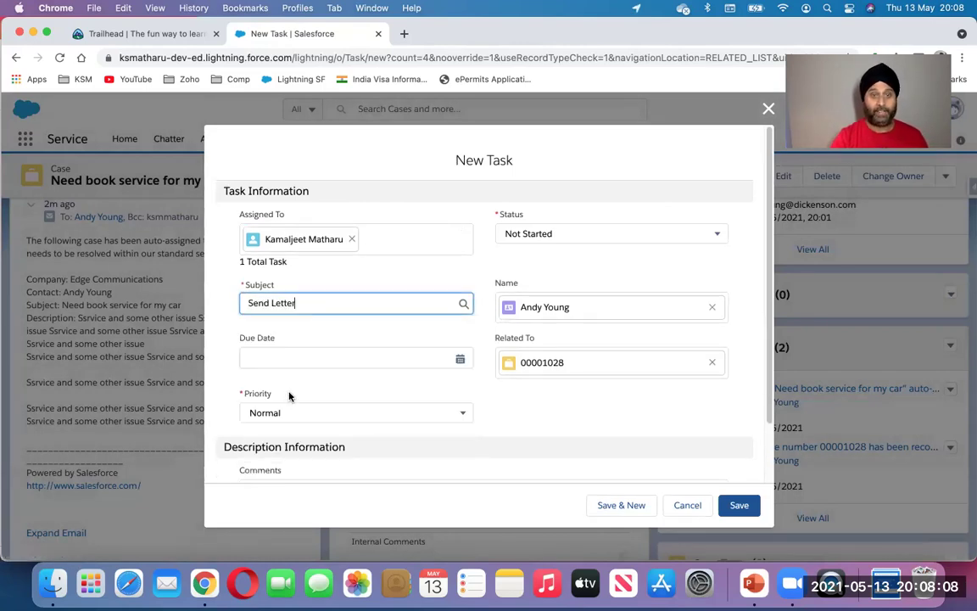
{"action": "left_click", "coordinate": [459, 359]}
{"action": "left_click", "coordinate": [338, 272]}
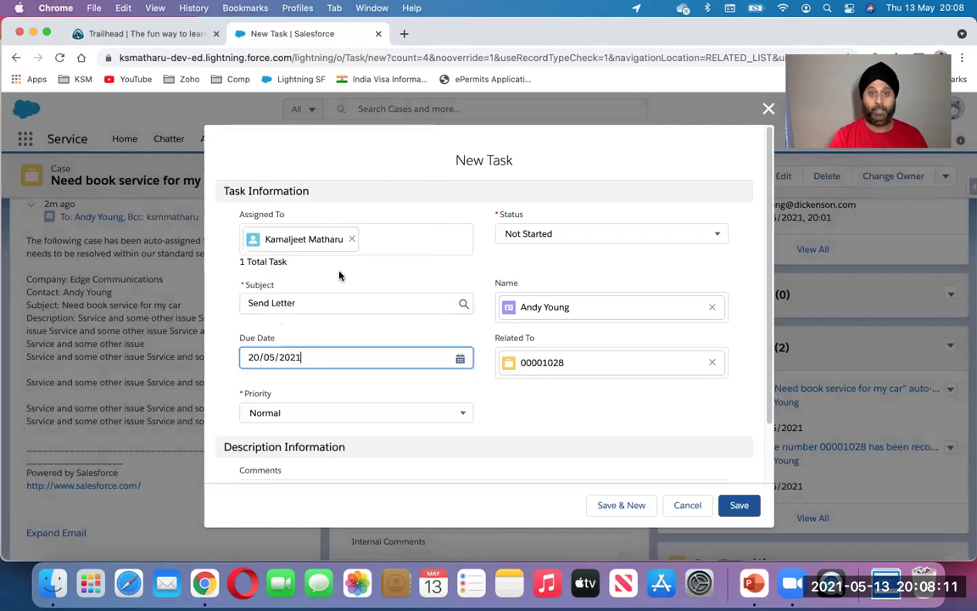
{"action": "scroll", "coordinate": [343, 397], "scroll_direction": "down", "scroll_amount": 2}
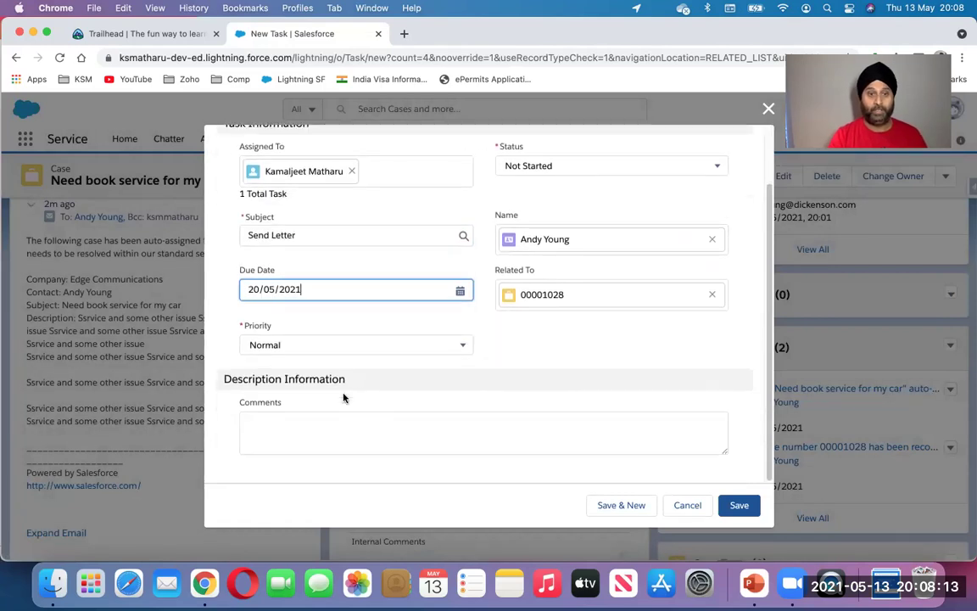
{"action": "left_click", "coordinate": [336, 445]}
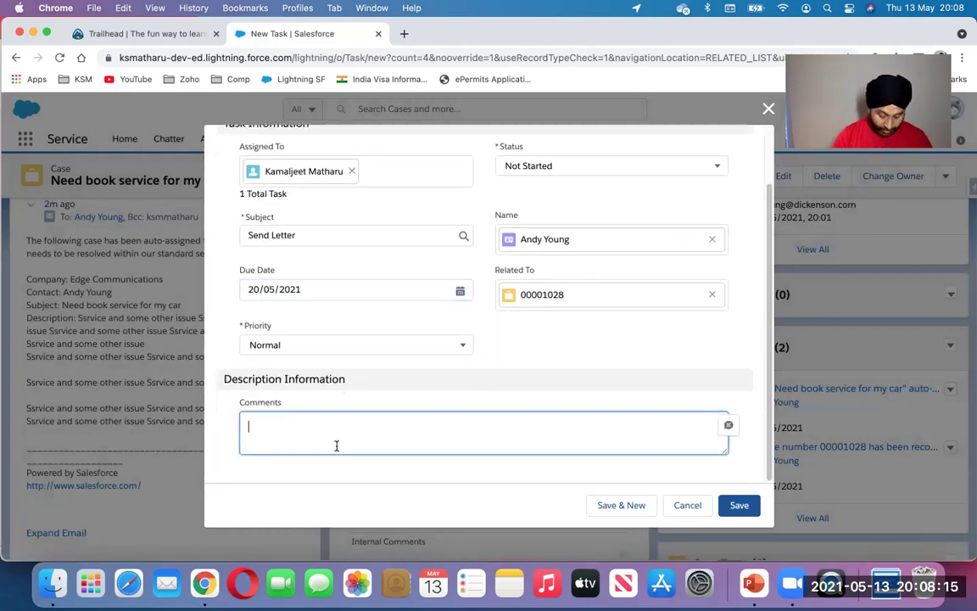
{"action": "type", "text": "assign "}
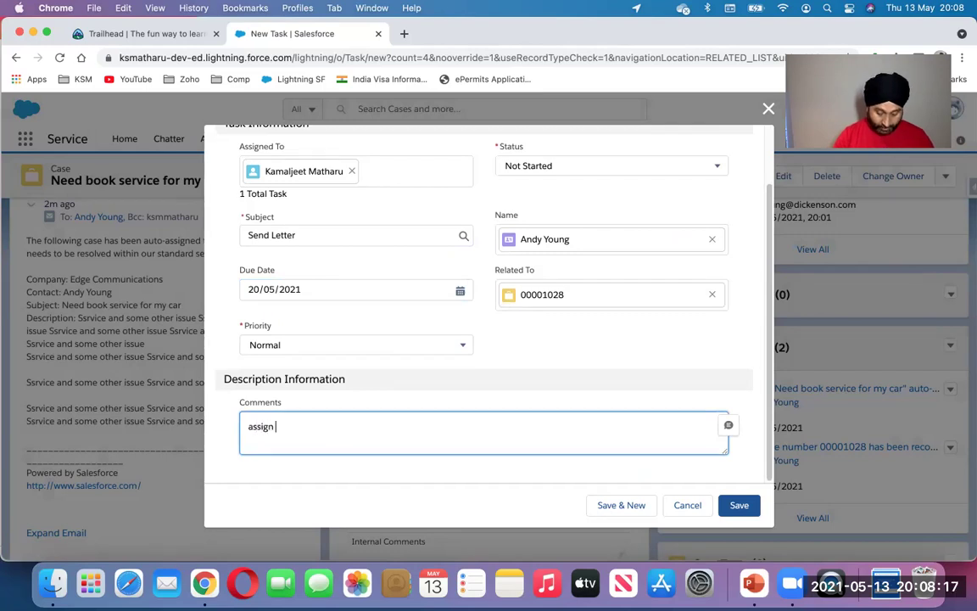
{"action": "type", "text": "a task to work"}
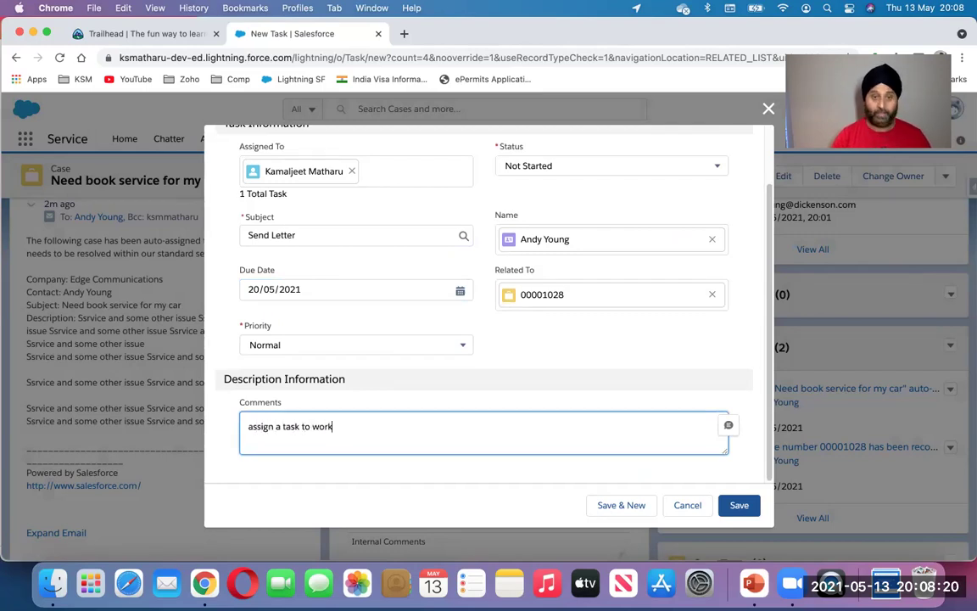
{"action": "left_click", "coordinate": [737, 506]}
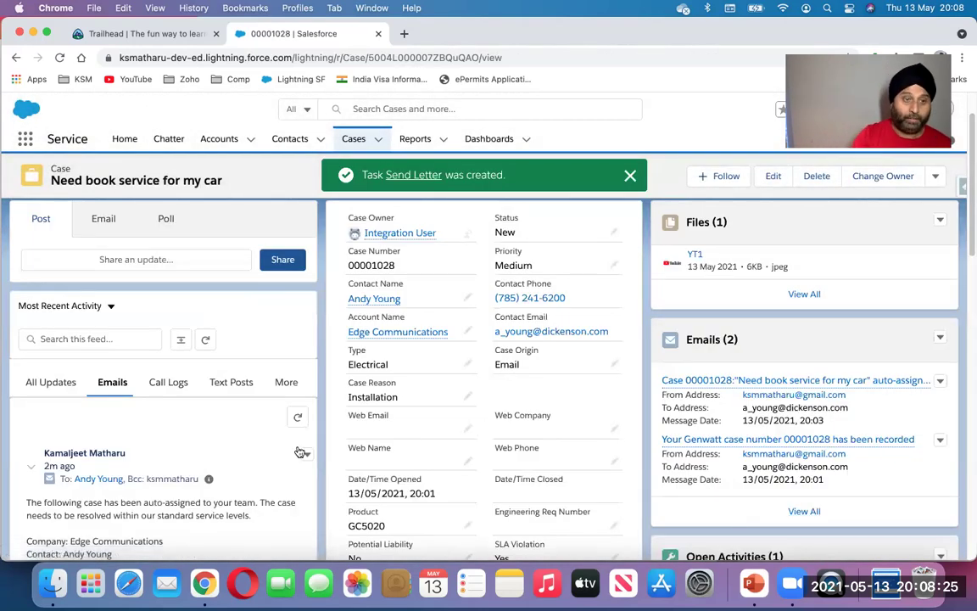
- Switch the case feed to All Updates, with the Send Letter task as the latest entry
{"action": "left_click", "coordinate": [51, 381]}
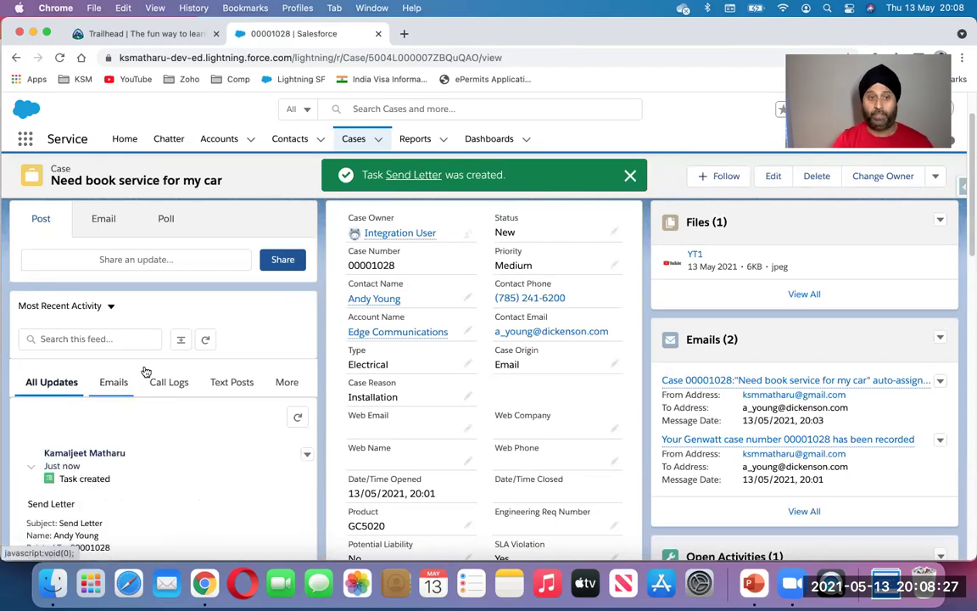
{"action": "scroll", "coordinate": [177, 510], "scroll_direction": "down", "scroll_amount": 3}
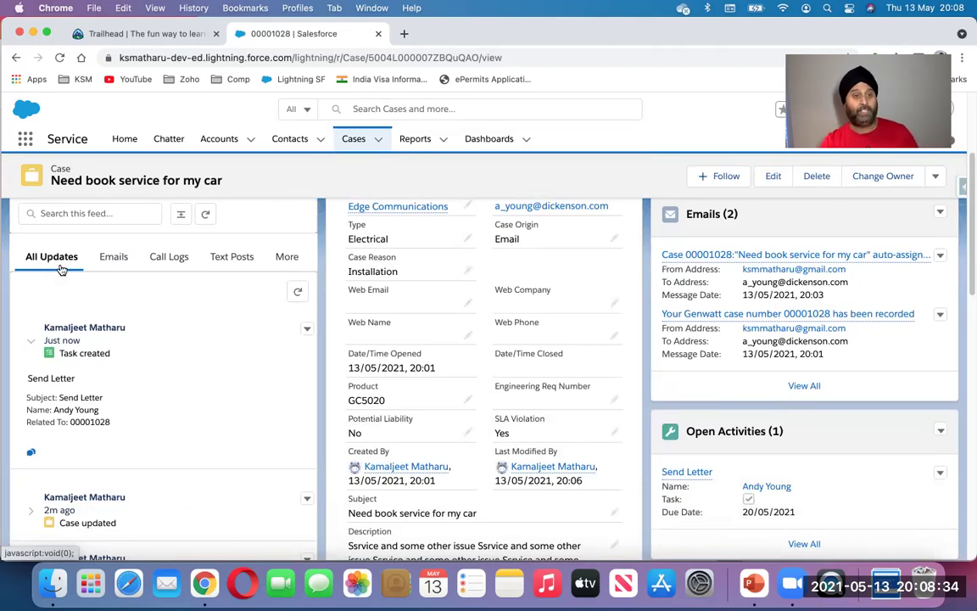
{"action": "scroll", "coordinate": [110, 440], "scroll_direction": "down", "scroll_amount": 1}
{"action": "scroll", "coordinate": [111, 441], "scroll_direction": "down", "scroll_amount": 10}
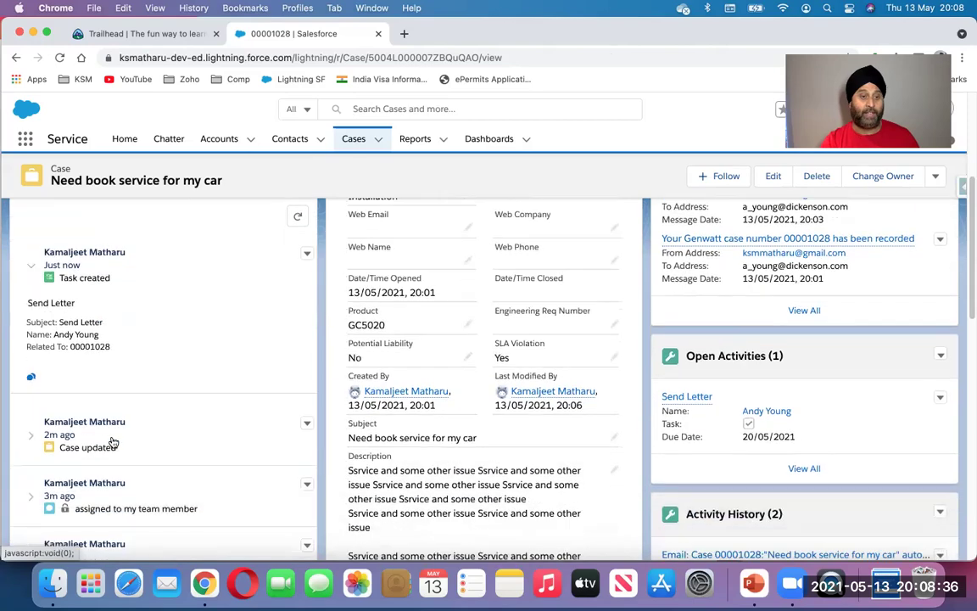
{"action": "scroll", "coordinate": [110, 441], "scroll_direction": "up", "scroll_amount": 8}
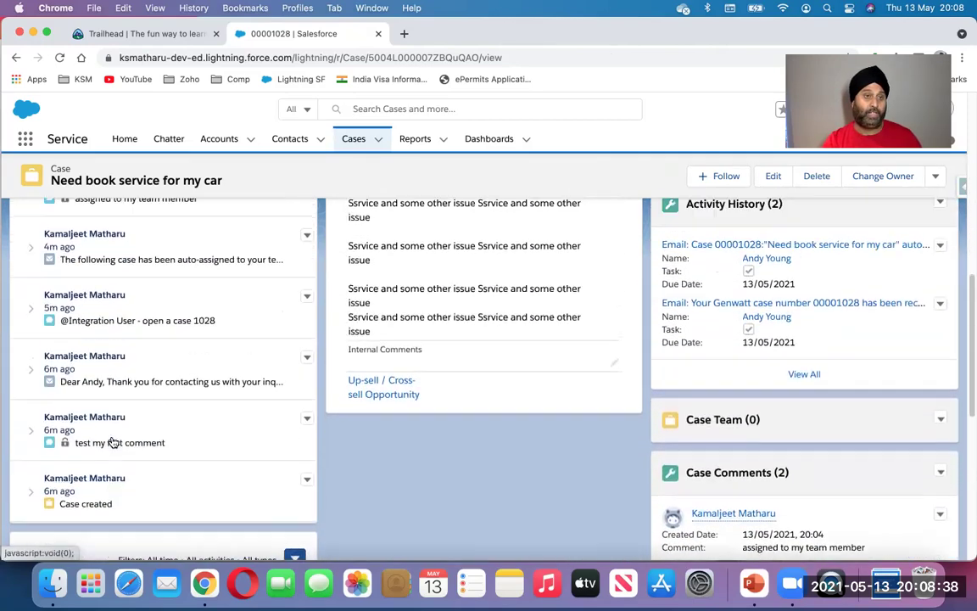
{"action": "scroll", "coordinate": [110, 440], "scroll_direction": "up", "scroll_amount": 2}
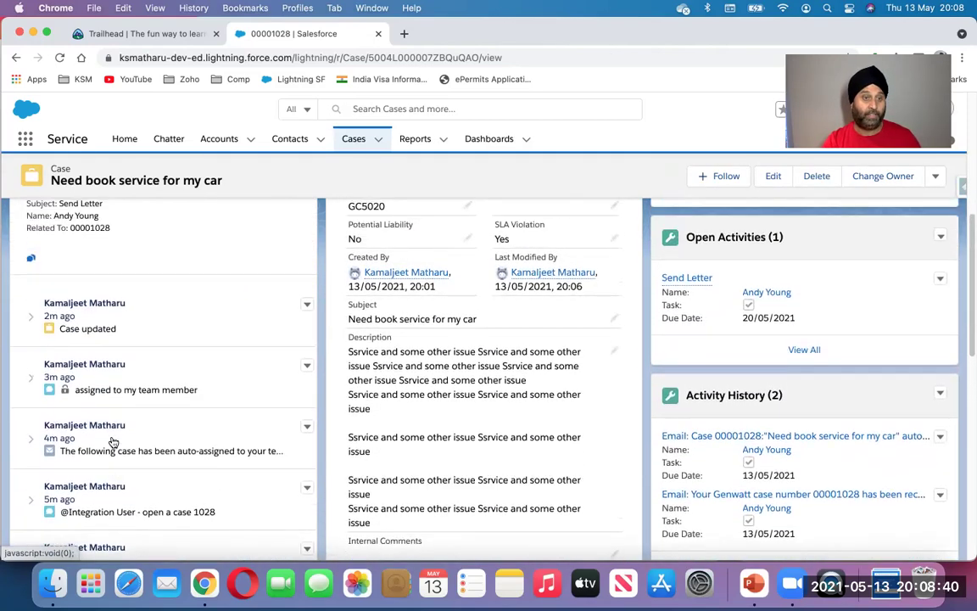
{"action": "scroll", "coordinate": [111, 440], "scroll_direction": "down", "scroll_amount": 6}
{"action": "scroll", "coordinate": [110, 424], "scroll_direction": "down", "scroll_amount": 5}
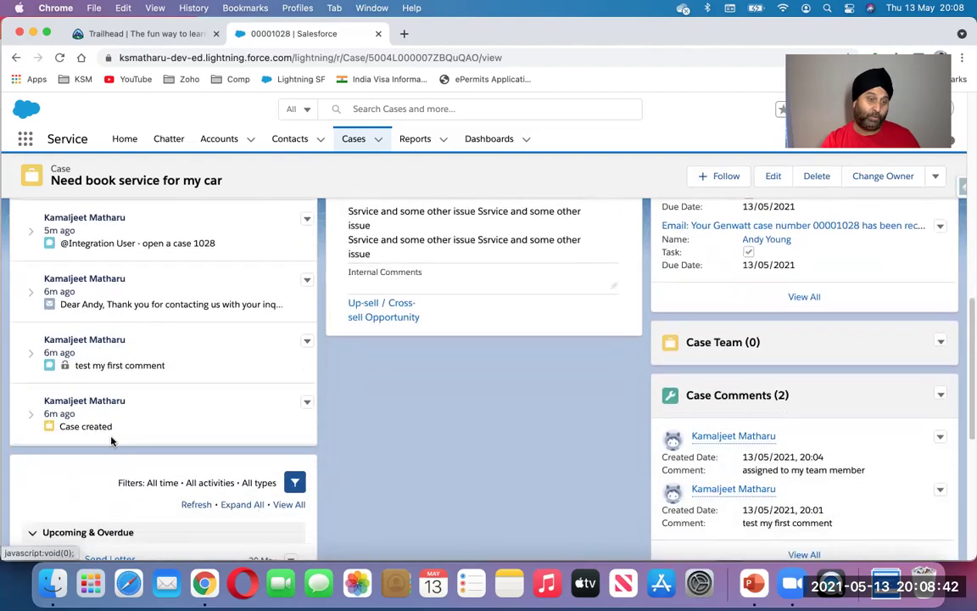
- Expand the Case created, test my first comment, customer email and 'open a case 1028' entries
{"action": "left_click", "coordinate": [31, 406]}
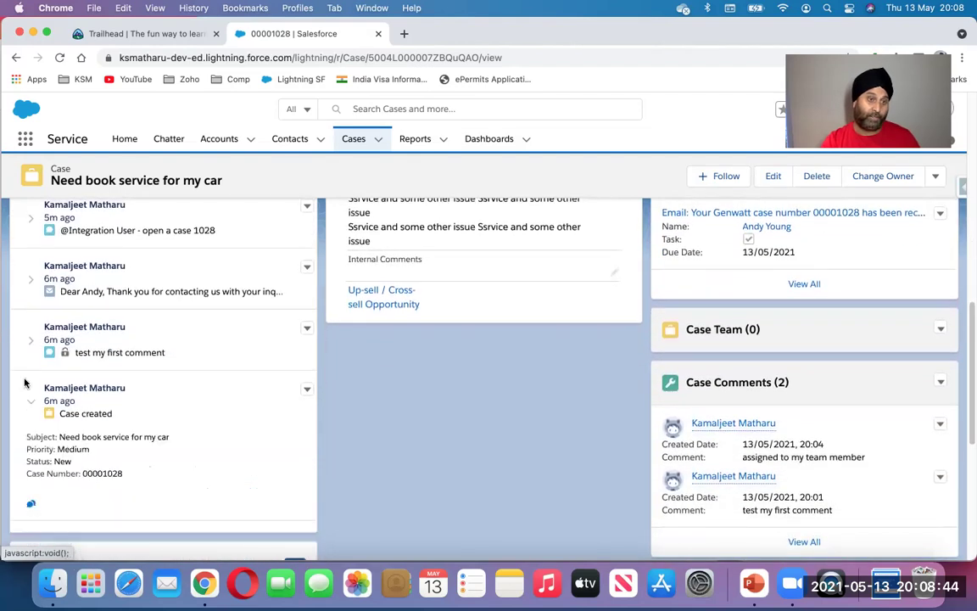
{"action": "left_click", "coordinate": [26, 343]}
{"action": "scroll", "coordinate": [28, 348], "scroll_direction": "up", "scroll_amount": 1}
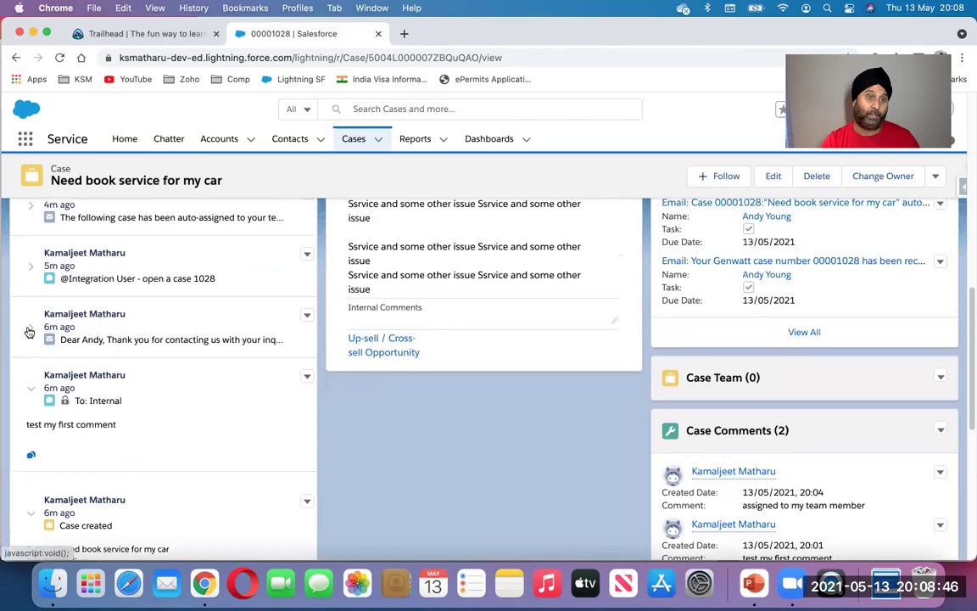
{"action": "left_click", "coordinate": [30, 329]}
{"action": "scroll", "coordinate": [31, 331], "scroll_direction": "up", "scroll_amount": 1}
{"action": "left_click", "coordinate": [29, 320]}
{"action": "scroll", "coordinate": [28, 323], "scroll_direction": "up", "scroll_amount": 1}
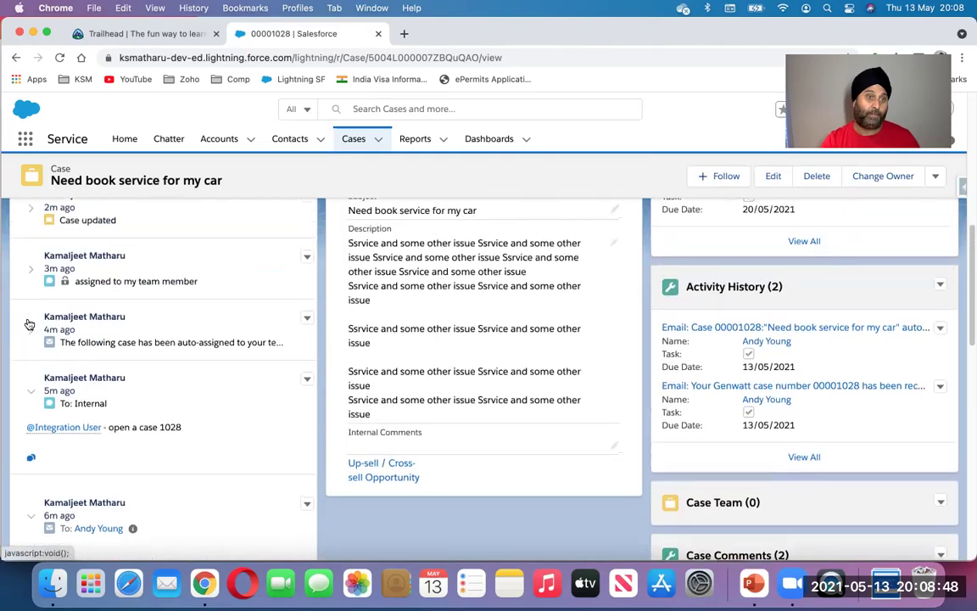
{"action": "scroll", "coordinate": [26, 266], "scroll_direction": "up", "scroll_amount": 5}
{"action": "scroll", "coordinate": [24, 270], "scroll_direction": "up", "scroll_amount": 1}
- Start a comment on the Send Letter feed item, then leave it without posting
{"action": "left_click", "coordinate": [31, 436]}
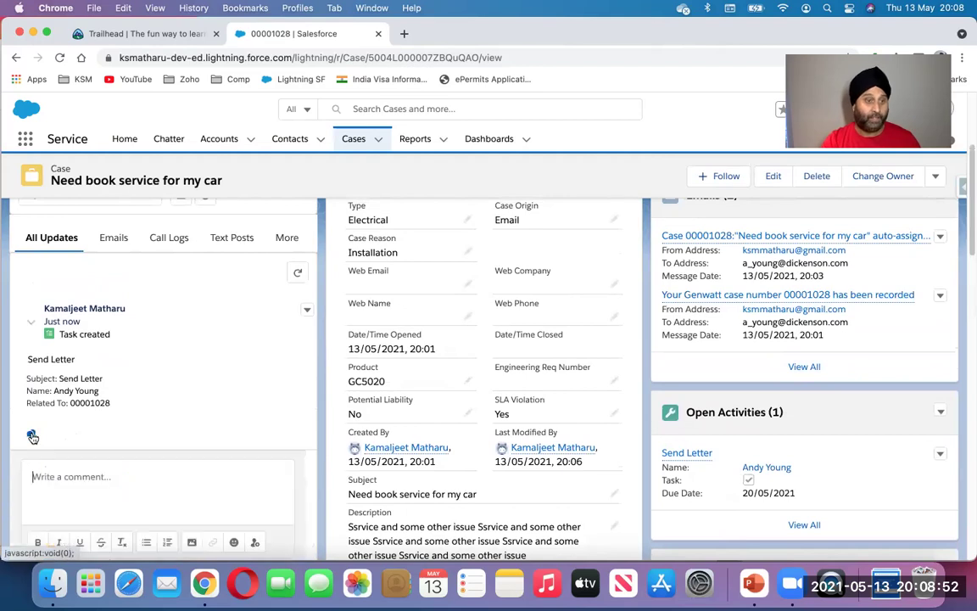
{"action": "scroll", "coordinate": [30, 436], "scroll_direction": "down", "scroll_amount": 2}
{"action": "scroll", "coordinate": [44, 342], "scroll_direction": "up", "scroll_amount": 3}
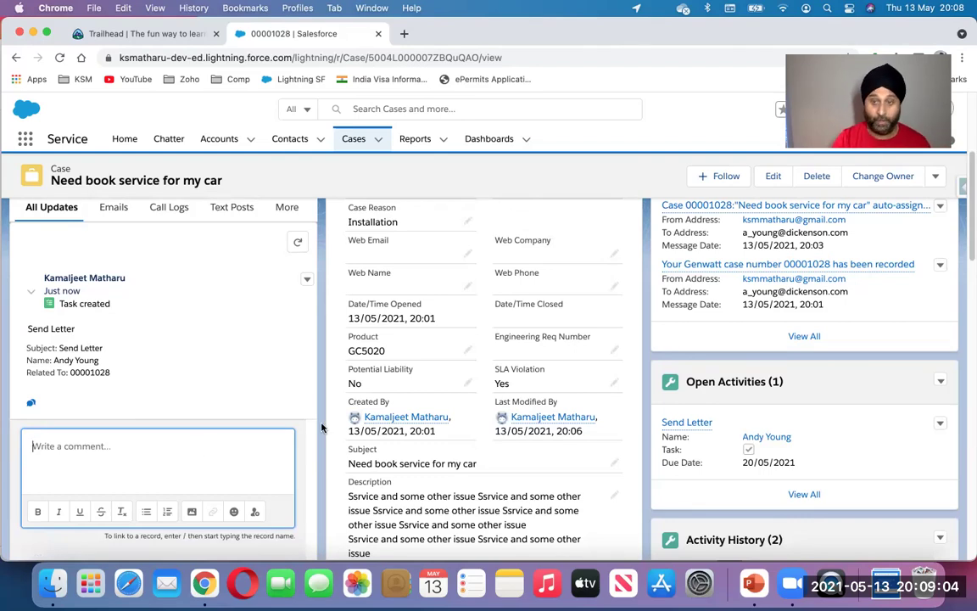
{"action": "scroll", "coordinate": [700, 459], "scroll_direction": "down", "scroll_amount": 2}
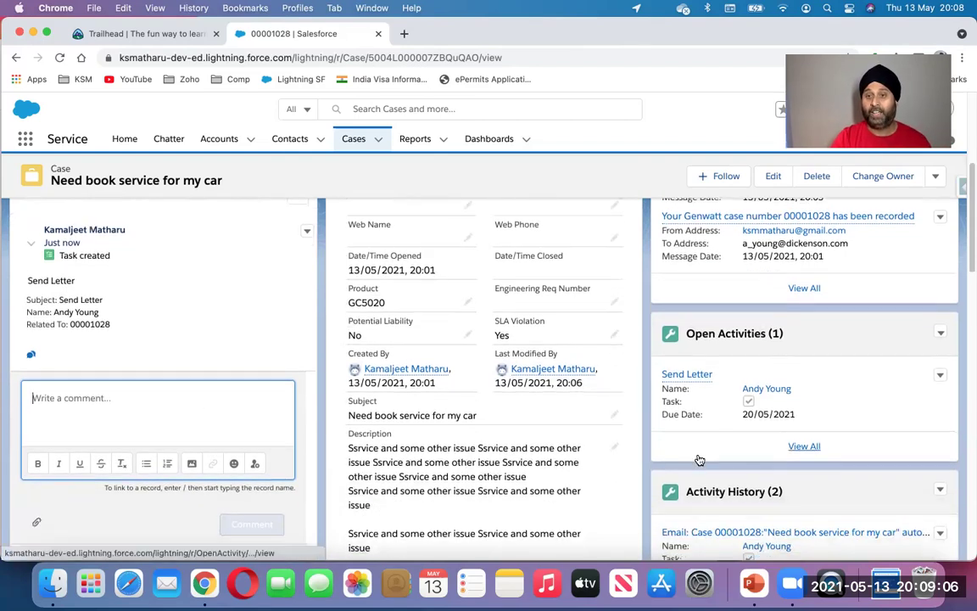
{"action": "left_click", "coordinate": [718, 373]}
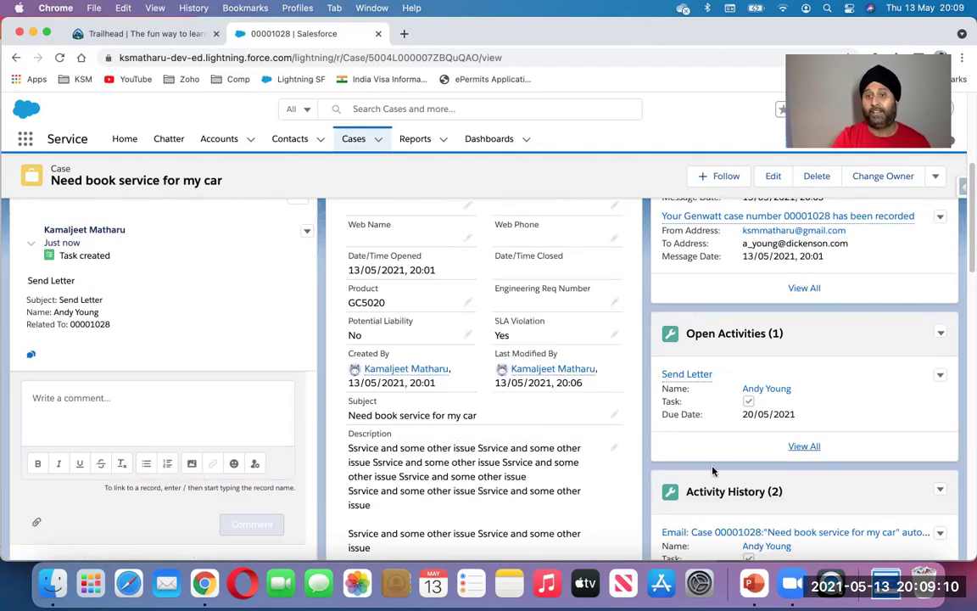
- Open the Send Letter task, save its status as Waiting on someone else, and start a follow-up task
{"action": "left_click", "coordinate": [689, 375]}
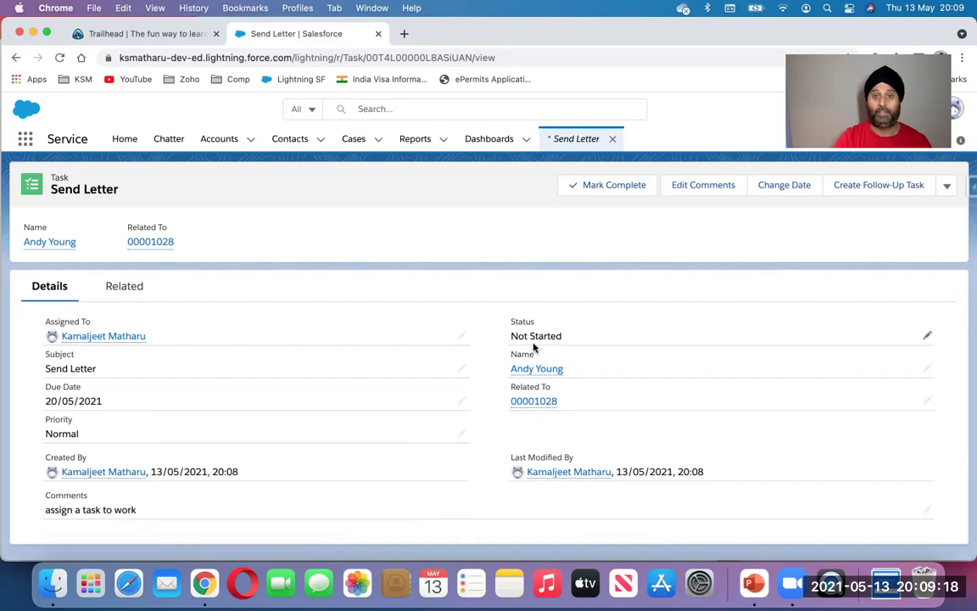
{"action": "left_click", "coordinate": [927, 335]}
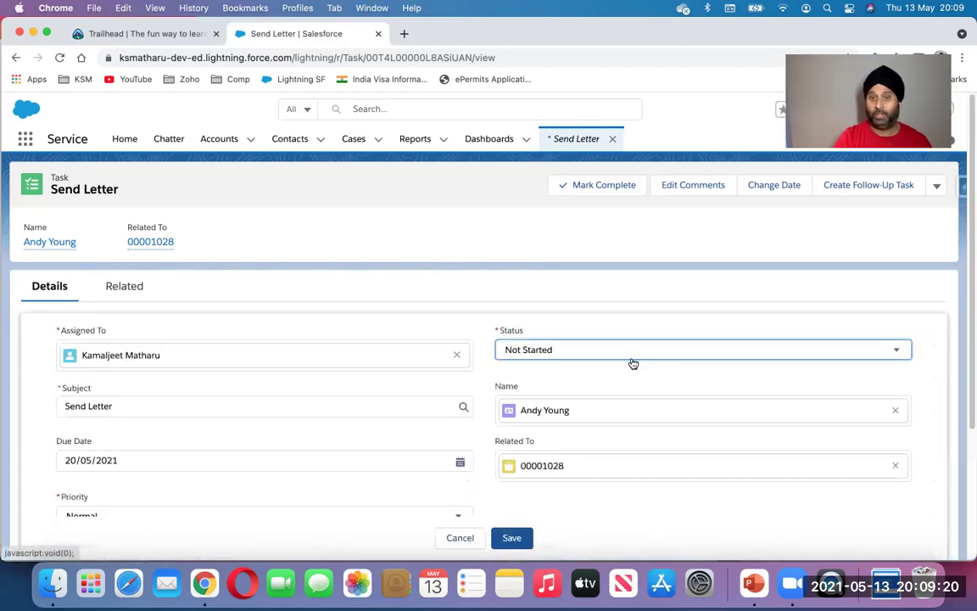
{"action": "left_click", "coordinate": [641, 351]}
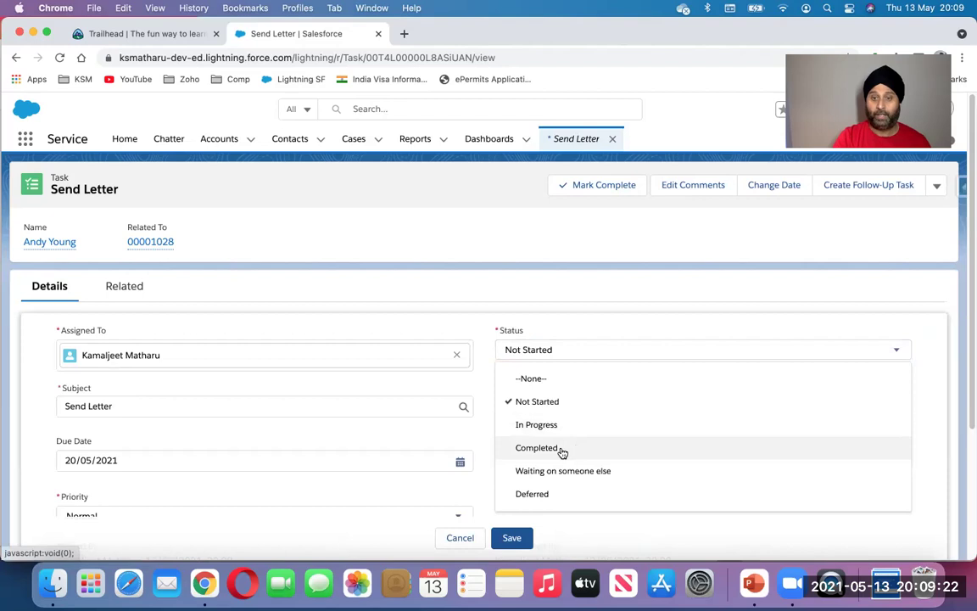
{"action": "left_click", "coordinate": [610, 473]}
{"action": "left_click", "coordinate": [514, 540]}
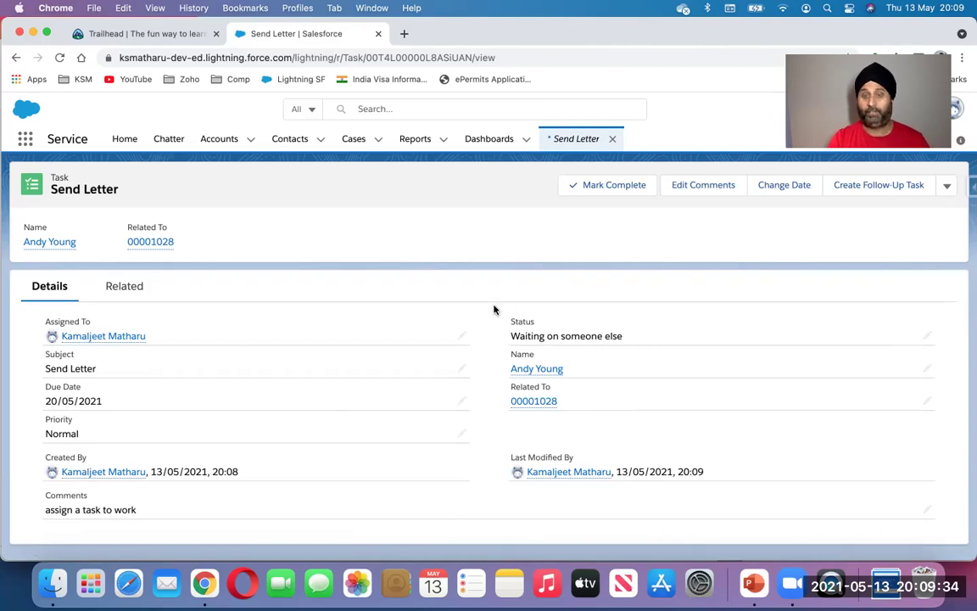
{"action": "left_click", "coordinate": [879, 185]}
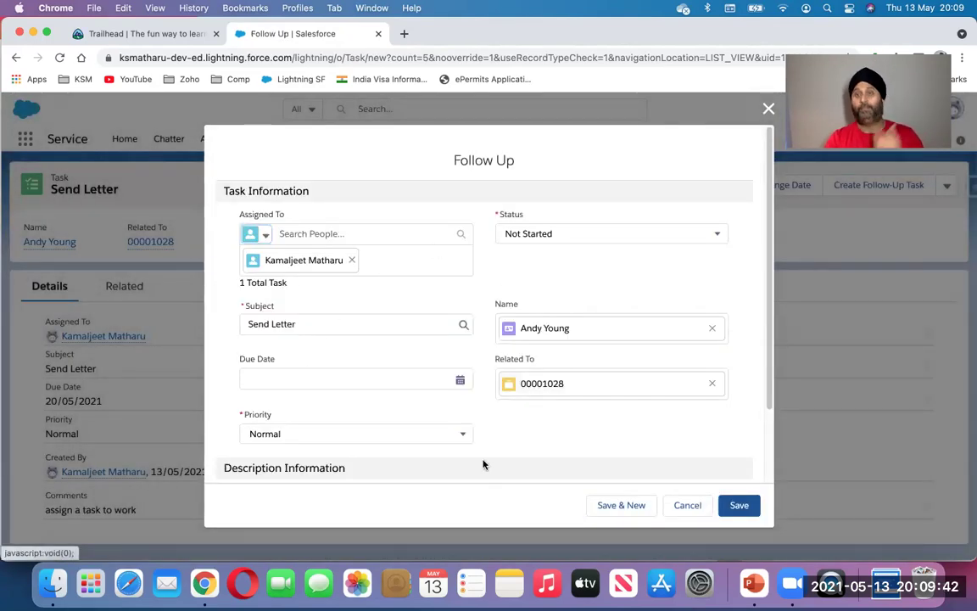
- Cancel the Send Letter follow-up form and return to the related case 00001028
{"action": "left_click", "coordinate": [684, 509]}
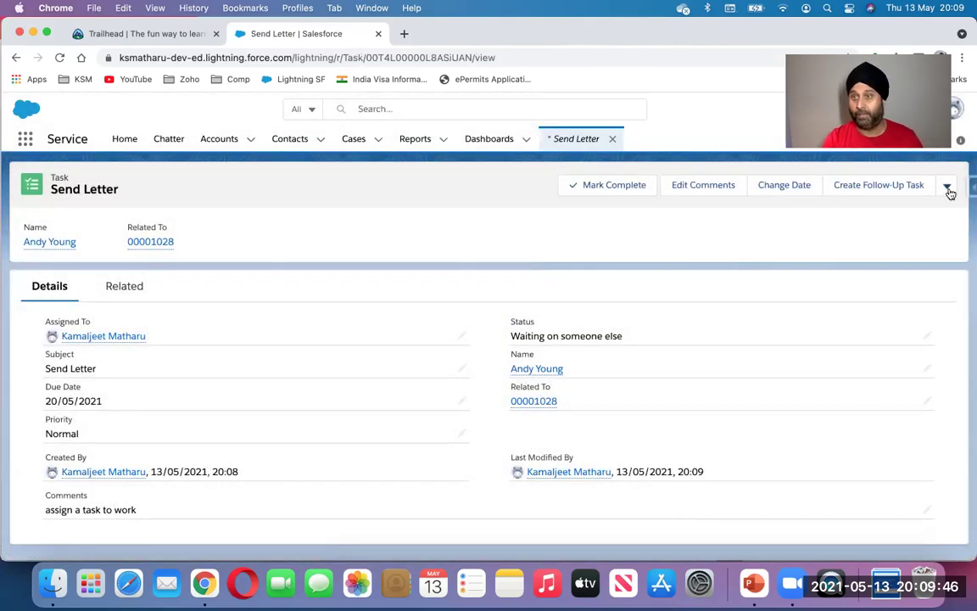
{"action": "left_click", "coordinate": [947, 186]}
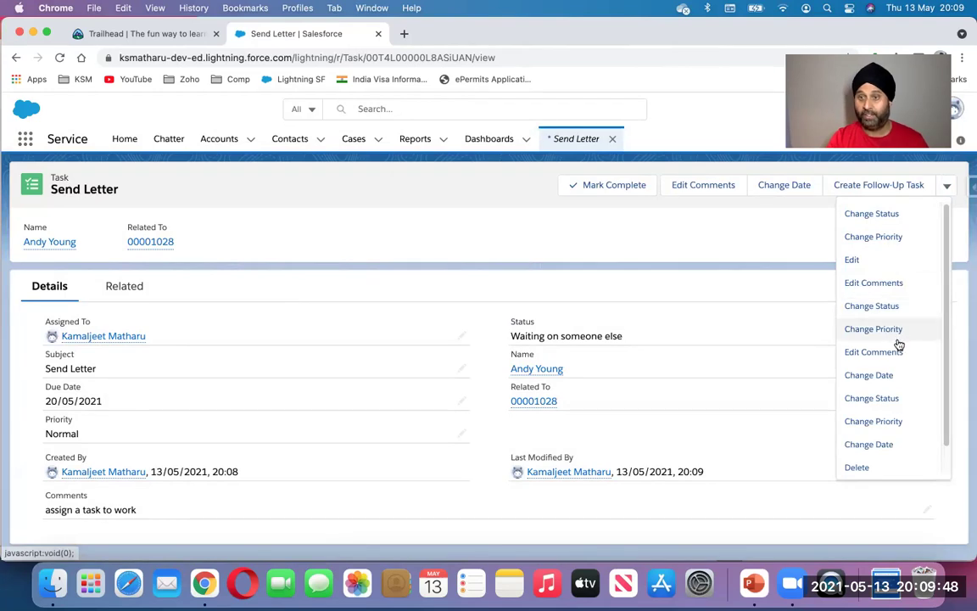
{"action": "scroll", "coordinate": [887, 458], "scroll_direction": "down", "scroll_amount": 1}
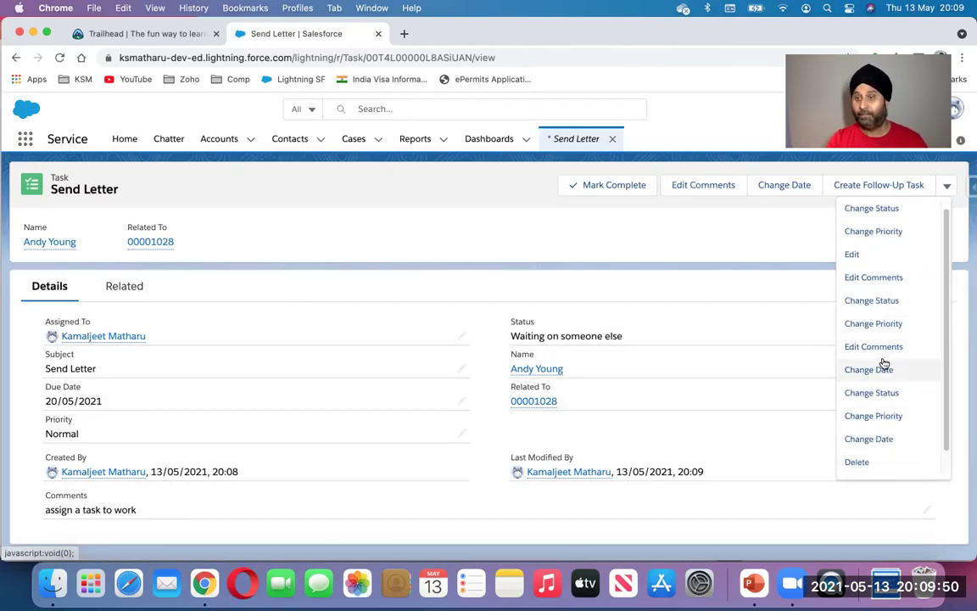
{"action": "scroll", "coordinate": [883, 398], "scroll_direction": "up", "scroll_amount": 1}
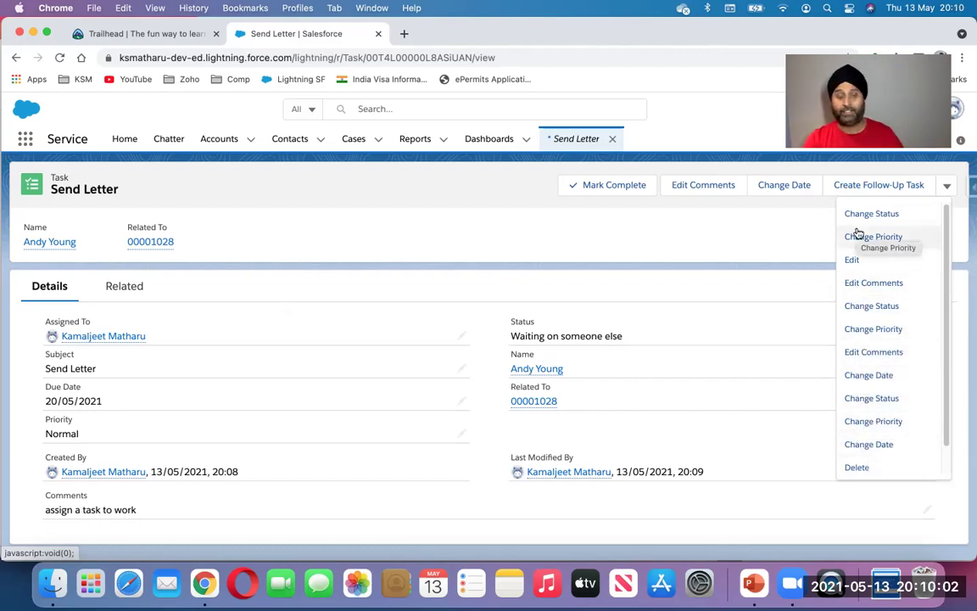
{"action": "left_click", "coordinate": [816, 250]}
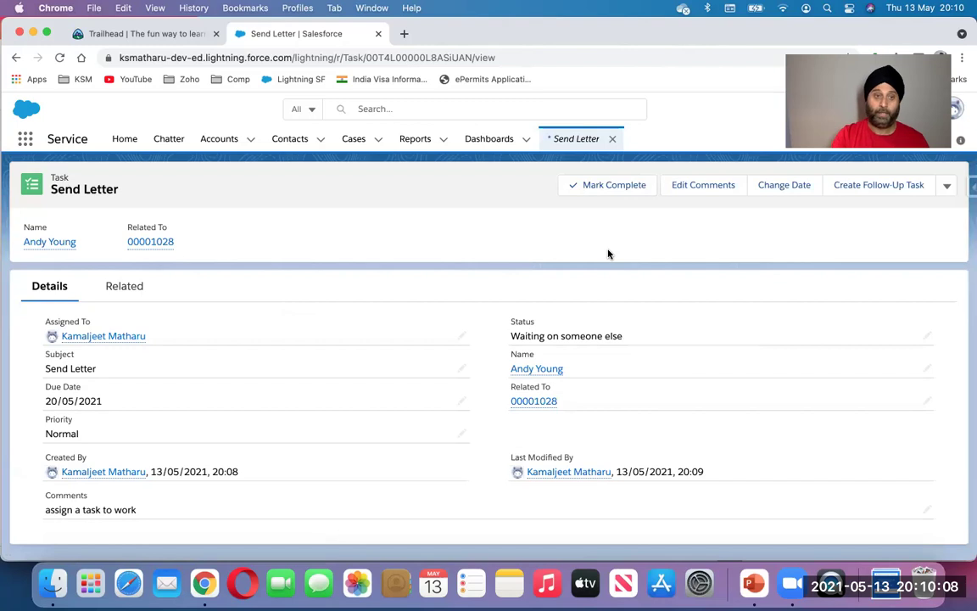
{"action": "left_click", "coordinate": [142, 242]}
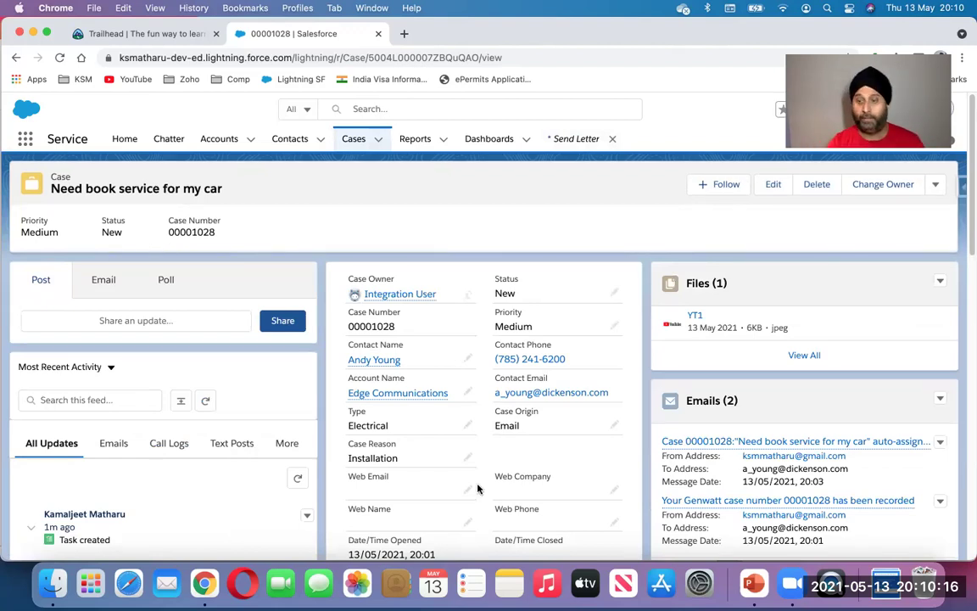
- Switch to the Salesforce Case Management deck and show slide 3, 'Questions'
{"action": "left_click", "coordinate": [754, 583]}
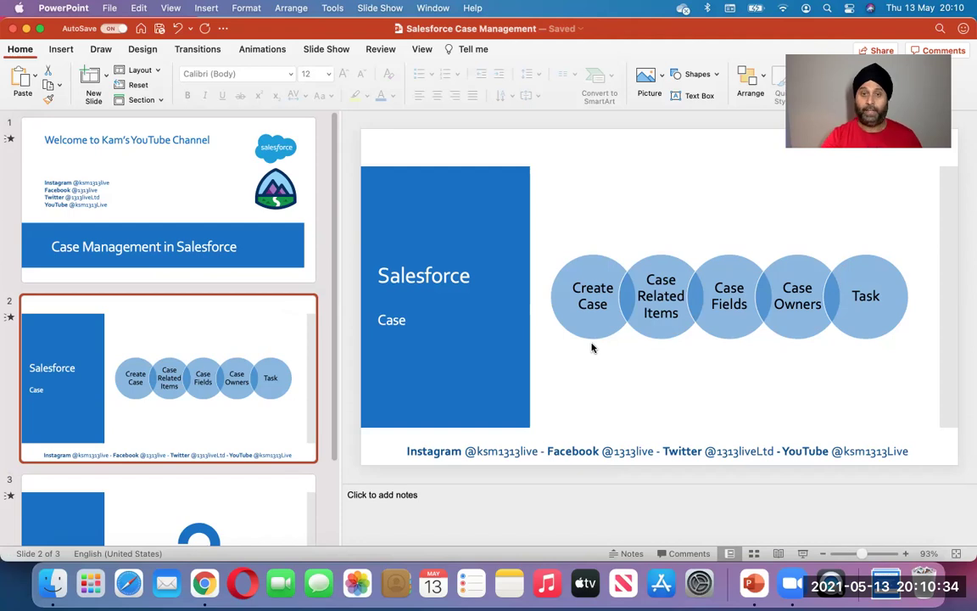
{"action": "scroll", "coordinate": [274, 500], "scroll_direction": "down", "scroll_amount": 1}
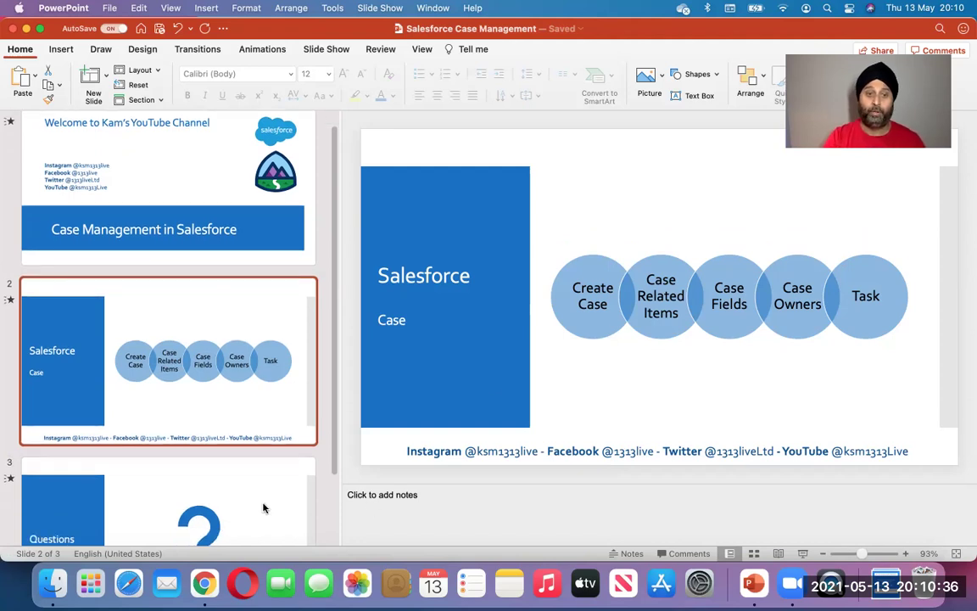
{"action": "left_click", "coordinate": [263, 507]}
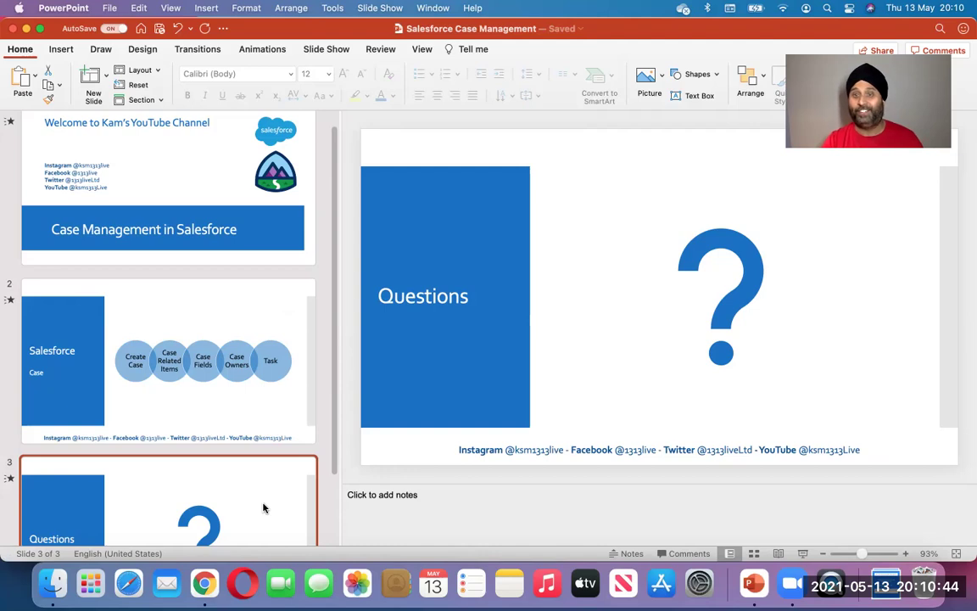
{"action": "scroll", "coordinate": [236, 441], "scroll_direction": "down", "scroll_amount": 3}
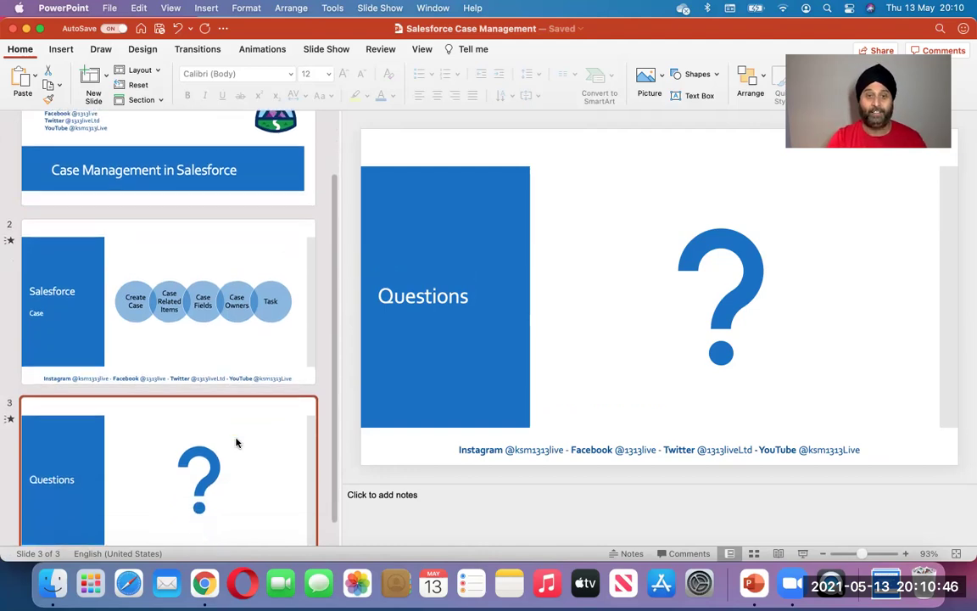
{"action": "scroll", "coordinate": [236, 442], "scroll_direction": "up", "scroll_amount": 4}
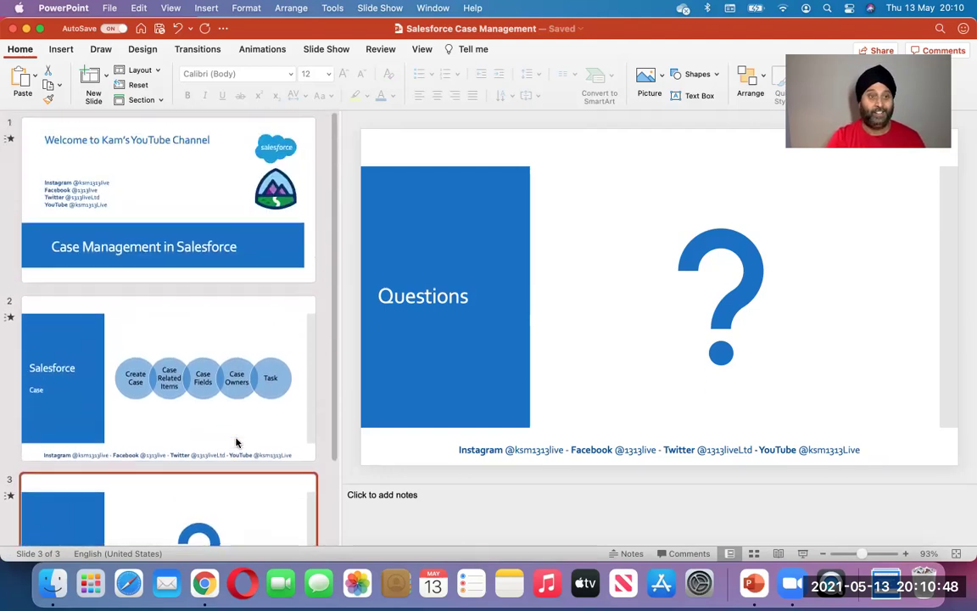